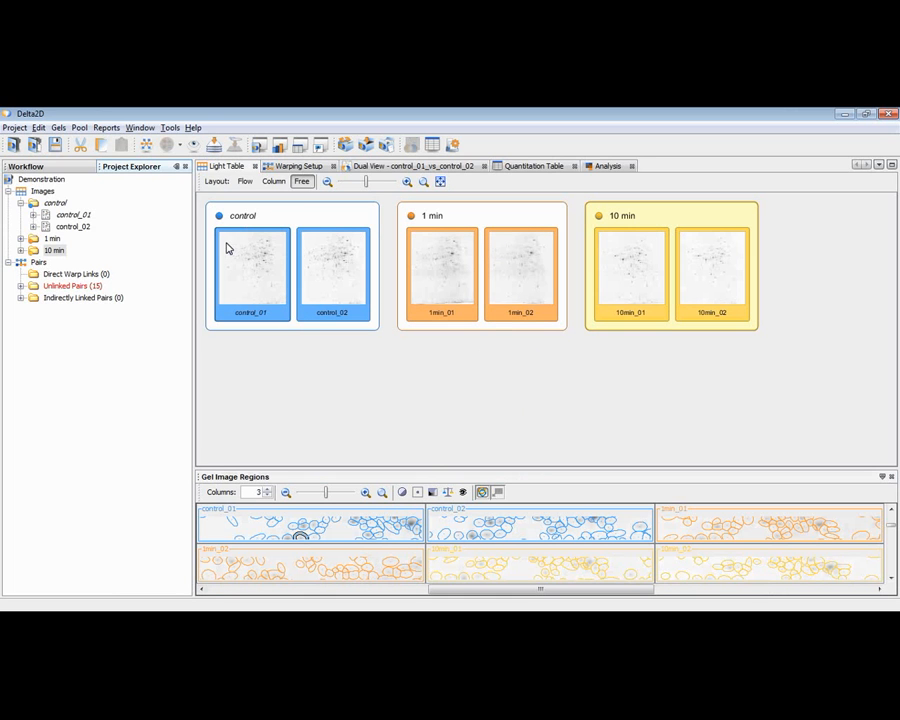
Step: Create direct warp links in the warping setup between the two replicates of the 1 min, 10 min and control groups, using the radial layout
{"action": "left_click", "coordinate": [290, 168]}
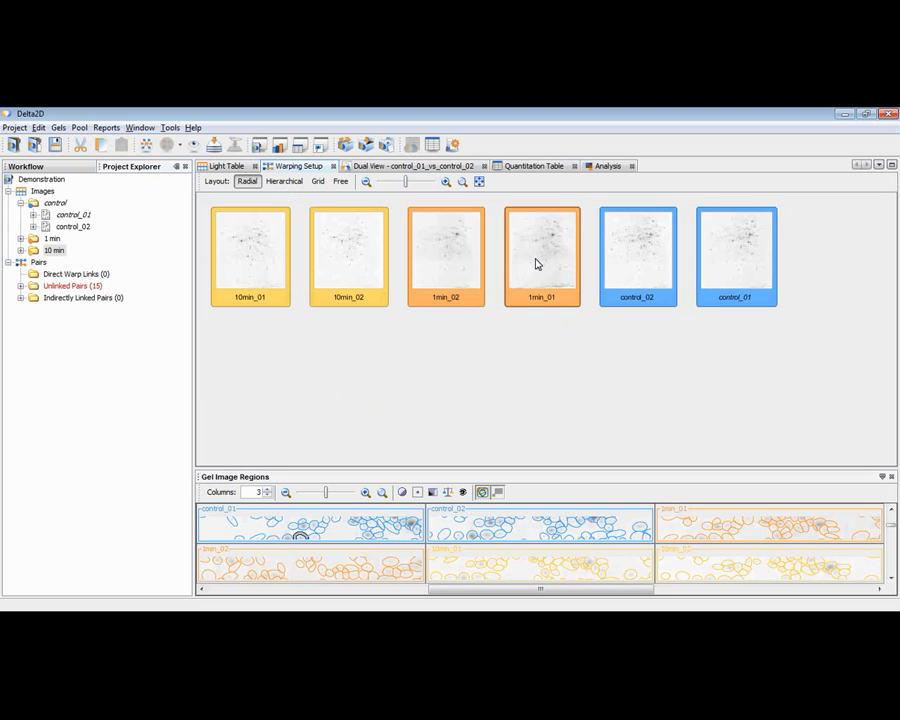
{"action": "left_click", "coordinate": [448, 265]}
{"action": "mouse_move", "coordinate": [448, 265]}
{"action": "left_mouse_down"}
{"action": "mouse_move", "coordinate": [516, 267]}
{"action": "mouse_move", "coordinate": [463, 263]}
{"action": "left_mouse_up"}
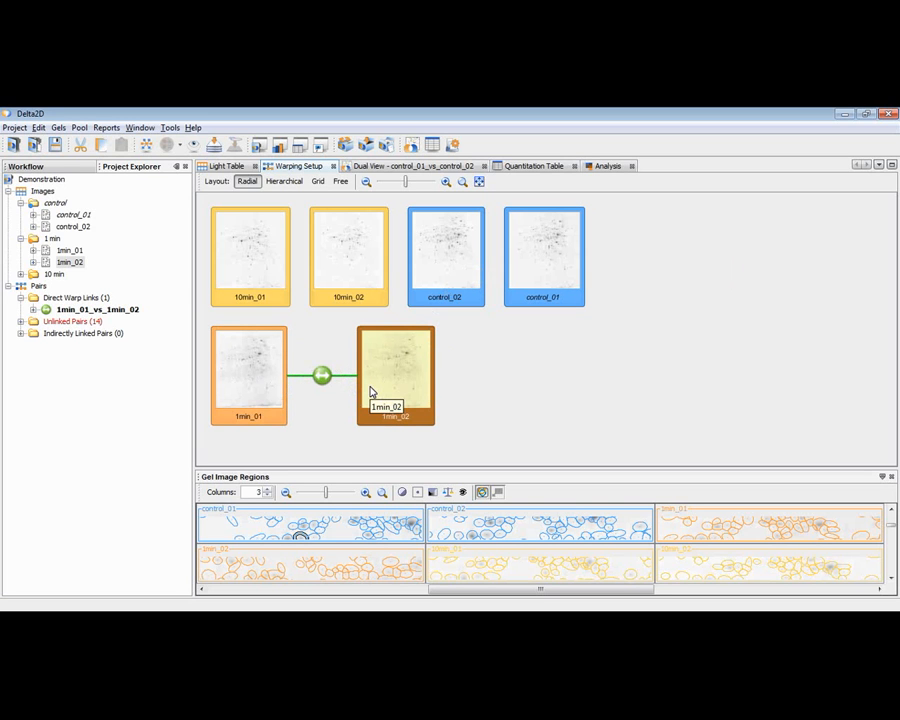
{"action": "left_click_drag", "start_coordinate": [462, 287], "coordinate": [530, 272]}
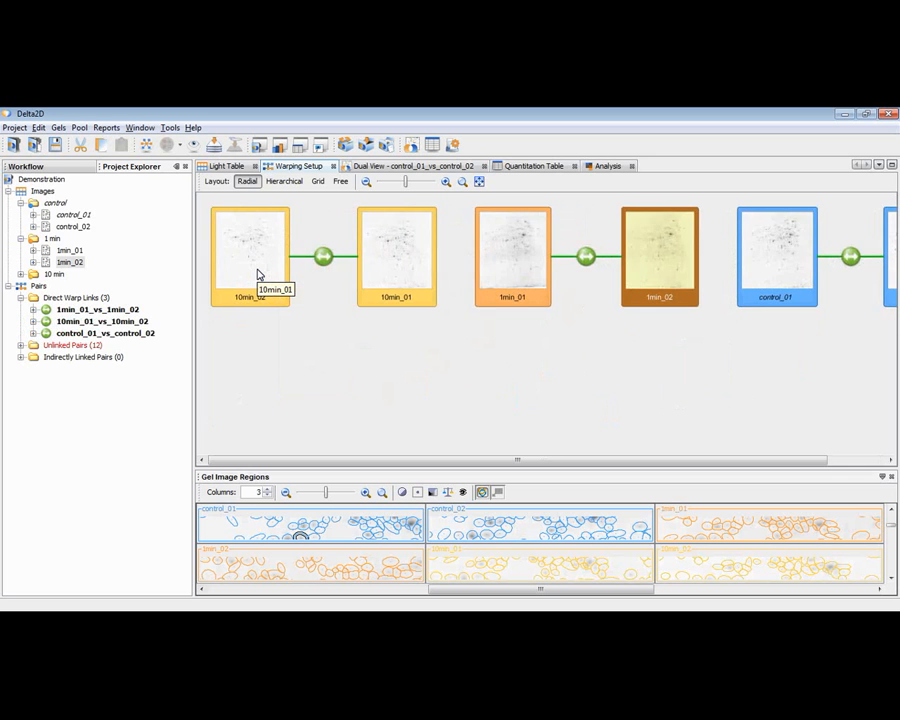
{"action": "left_click", "coordinate": [247, 183]}
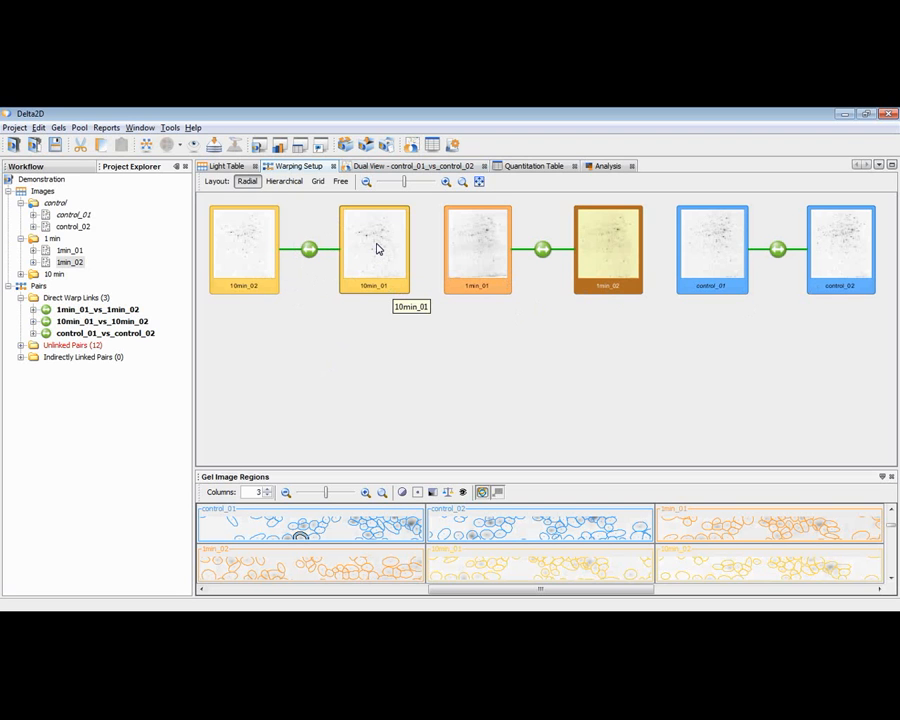
Step: Link 10min_01 and 1min_01 each to control_01 so that all groups are connected, keeping the radial layout
{"action": "left_click_drag", "start_coordinate": [378, 249], "coordinate": [721, 279]}
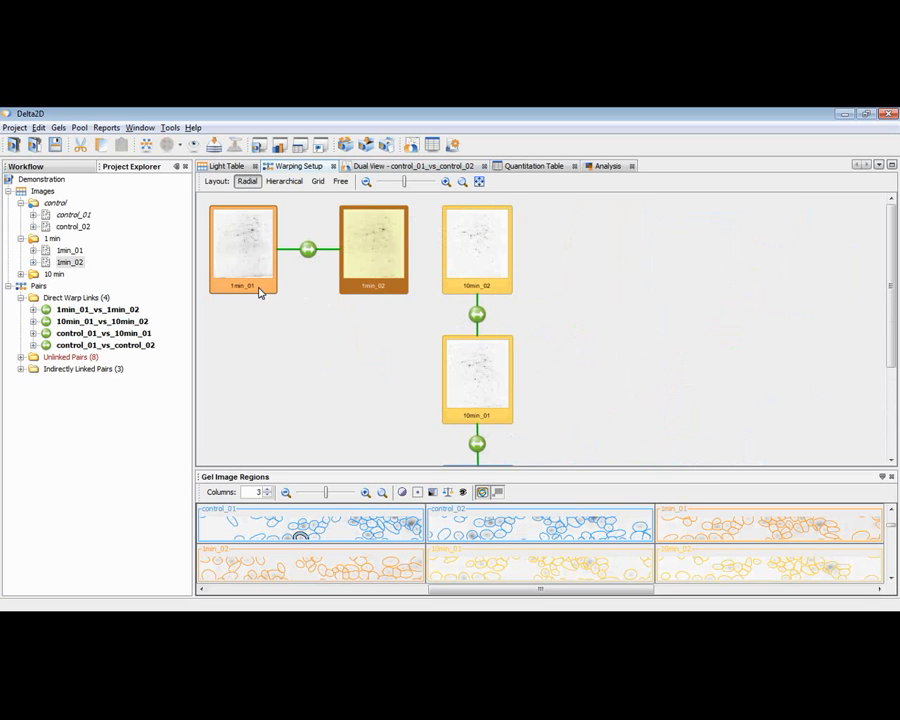
{"action": "left_click", "coordinate": [248, 182]}
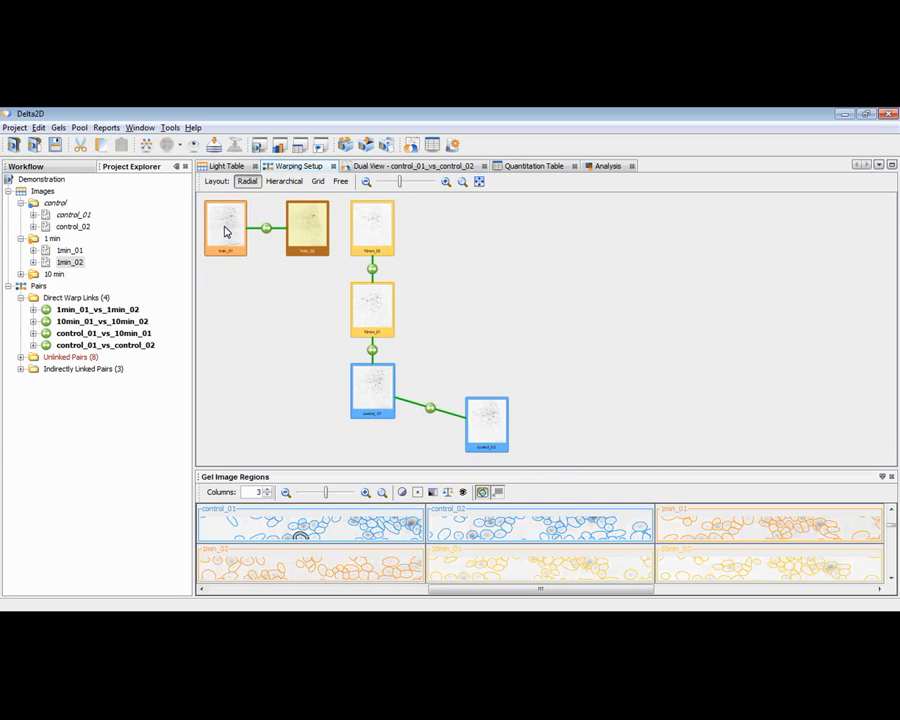
{"action": "left_click_drag", "start_coordinate": [225, 233], "coordinate": [363, 402]}
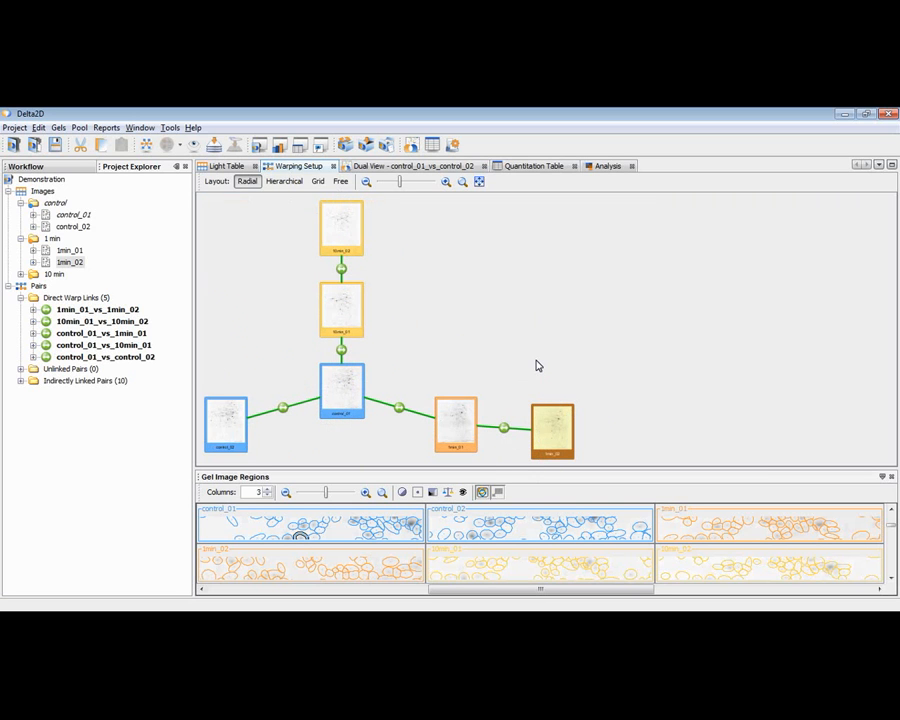
Step: Move control_02 ahead of control_01 in the control group on the Light Table and restore the original order
{"action": "left_click", "coordinate": [231, 170]}
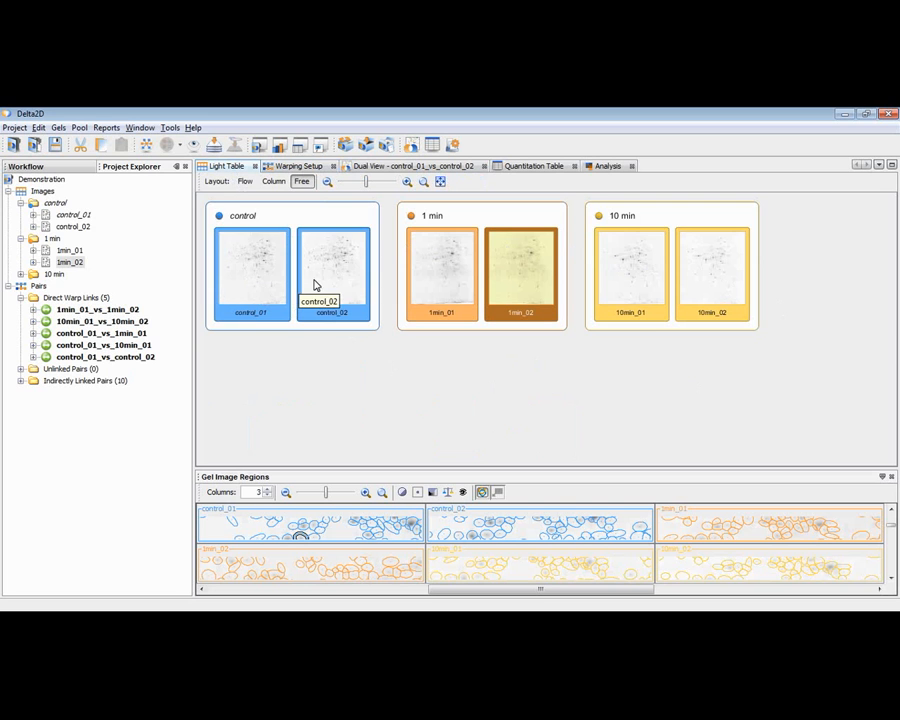
{"action": "left_click_drag", "start_coordinate": [329, 274], "coordinate": [249, 293]}
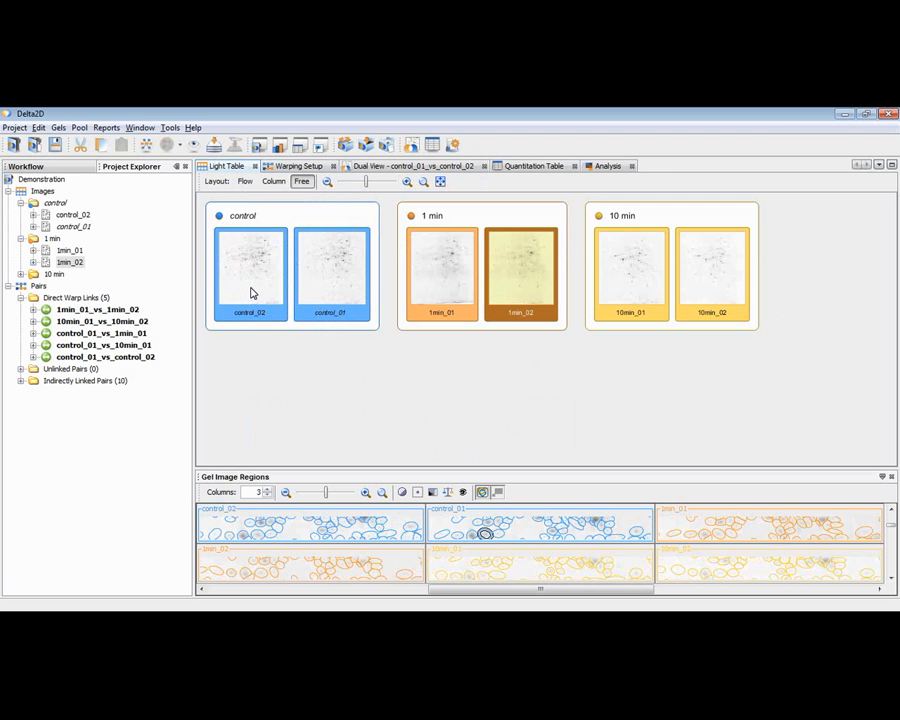
{"action": "mouse_move", "coordinate": [251, 293]}
{"action": "left_mouse_down"}
{"action": "mouse_move", "coordinate": [278, 289]}
{"action": "mouse_move", "coordinate": [263, 281]}
{"action": "mouse_move", "coordinate": [278, 280]}
{"action": "mouse_move", "coordinate": [254, 274]}
{"action": "left_mouse_up"}
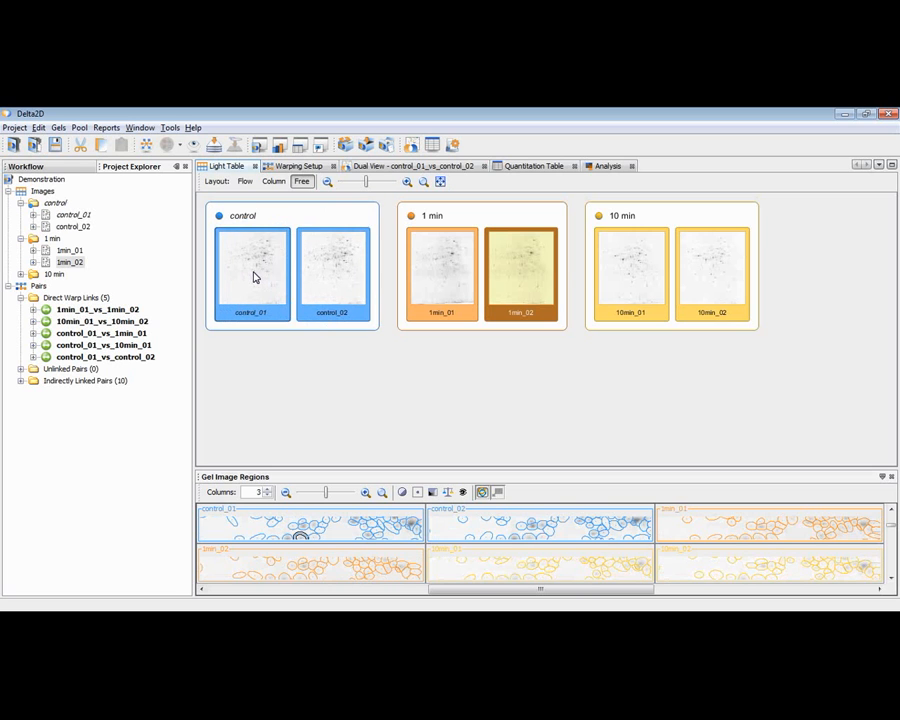
Step: Apply the Group Warping Strategy from the workflow's Warp Images stage, with Automatic warp mode within and between groups
{"action": "left_click", "coordinate": [304, 167]}
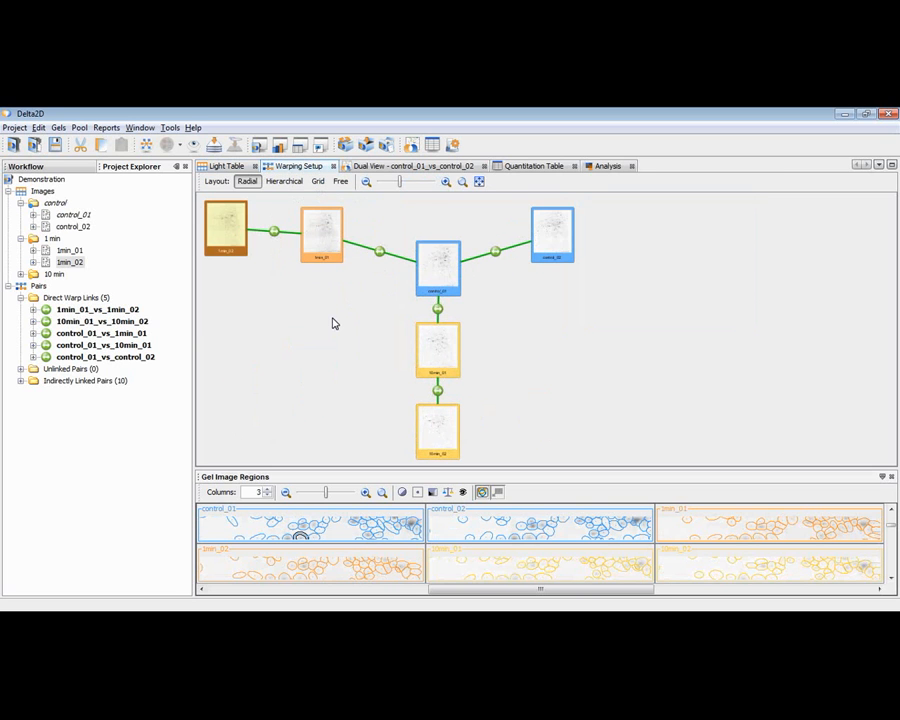
{"action": "right_click", "coordinate": [336, 317]}
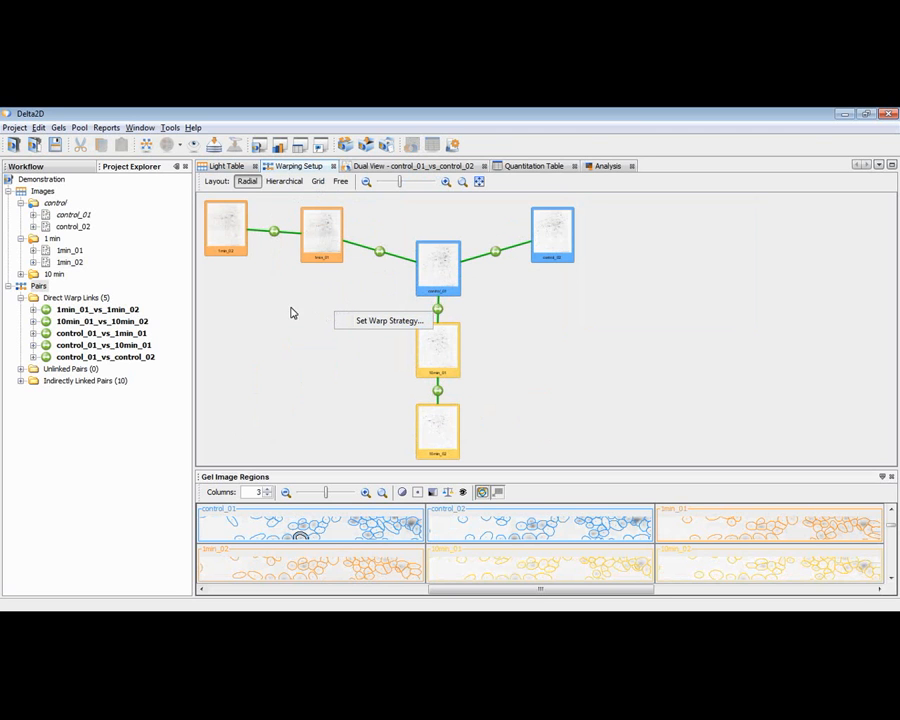
{"action": "left_click", "coordinate": [31, 167]}
{"action": "left_click", "coordinate": [31, 167]}
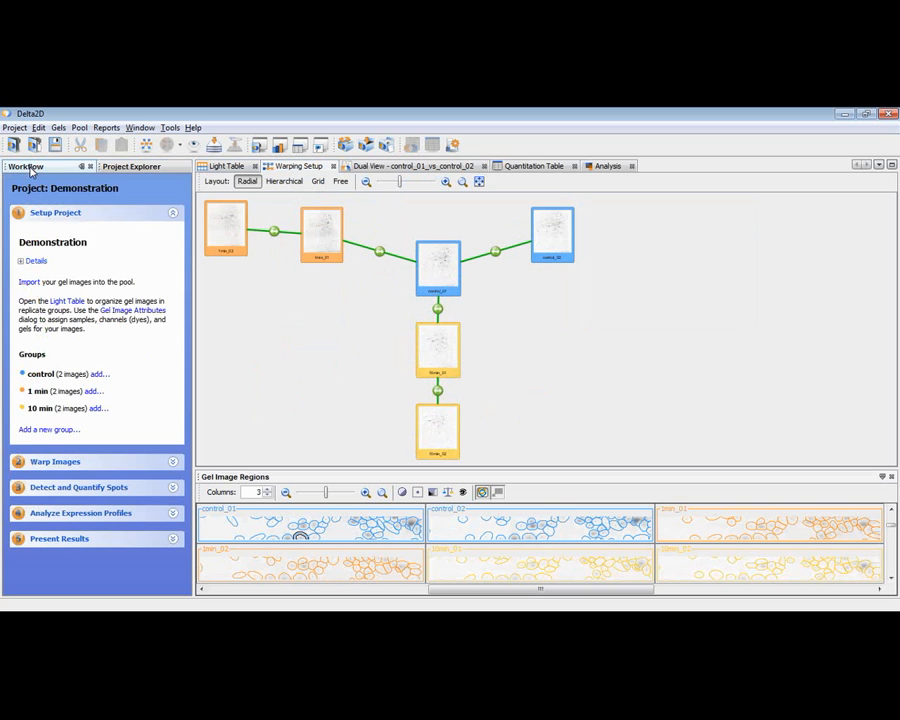
{"action": "left_click", "coordinate": [174, 465]}
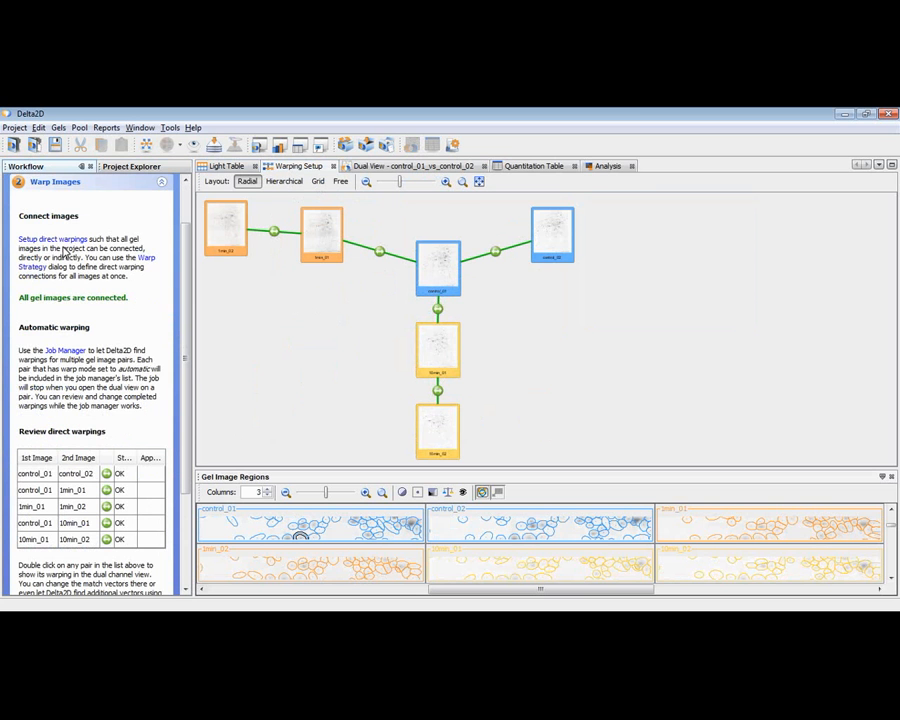
{"action": "left_click", "coordinate": [147, 261]}
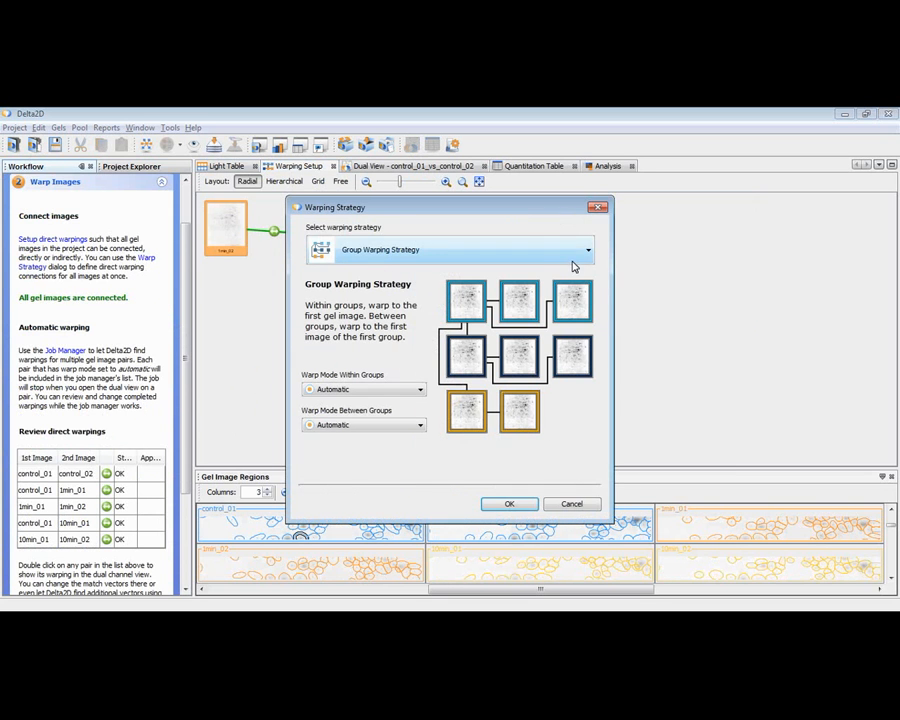
{"action": "left_click", "coordinate": [590, 254]}
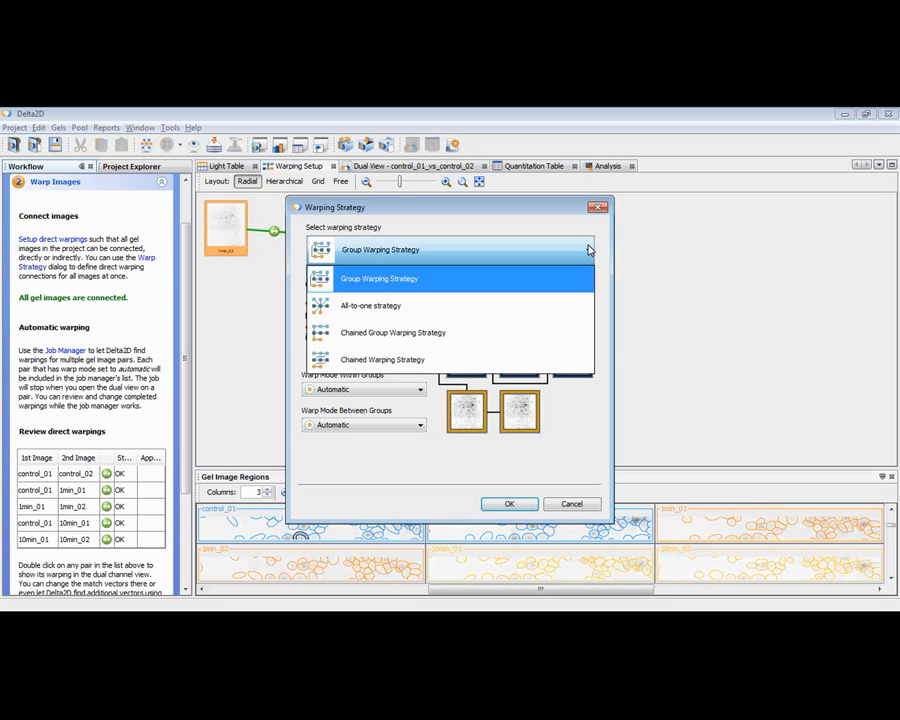
{"action": "left_click", "coordinate": [390, 255]}
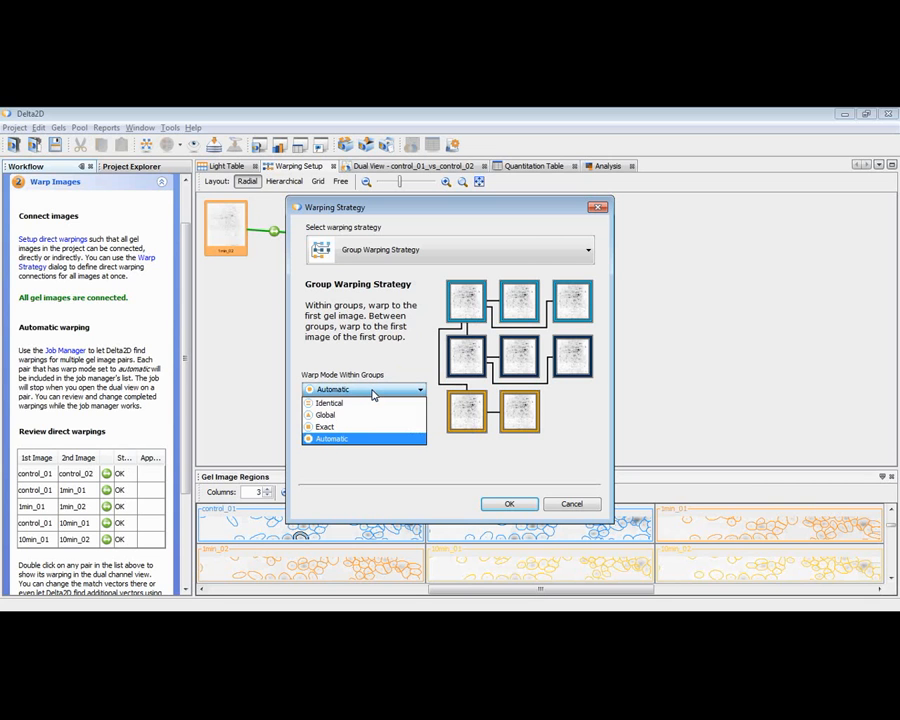
{"action": "left_click", "coordinate": [365, 438]}
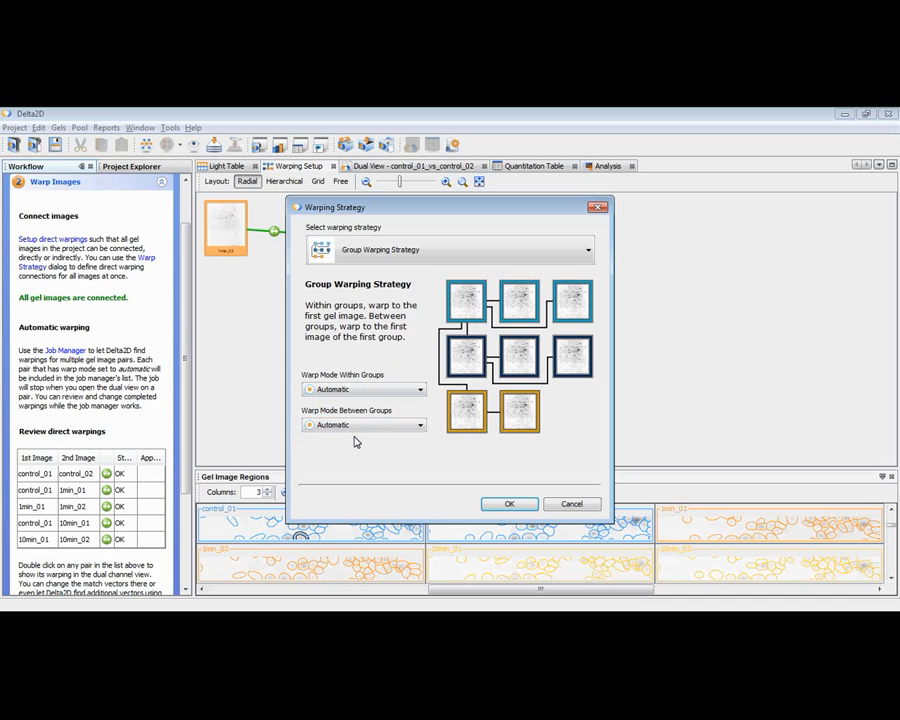
{"action": "left_click", "coordinate": [513, 505]}
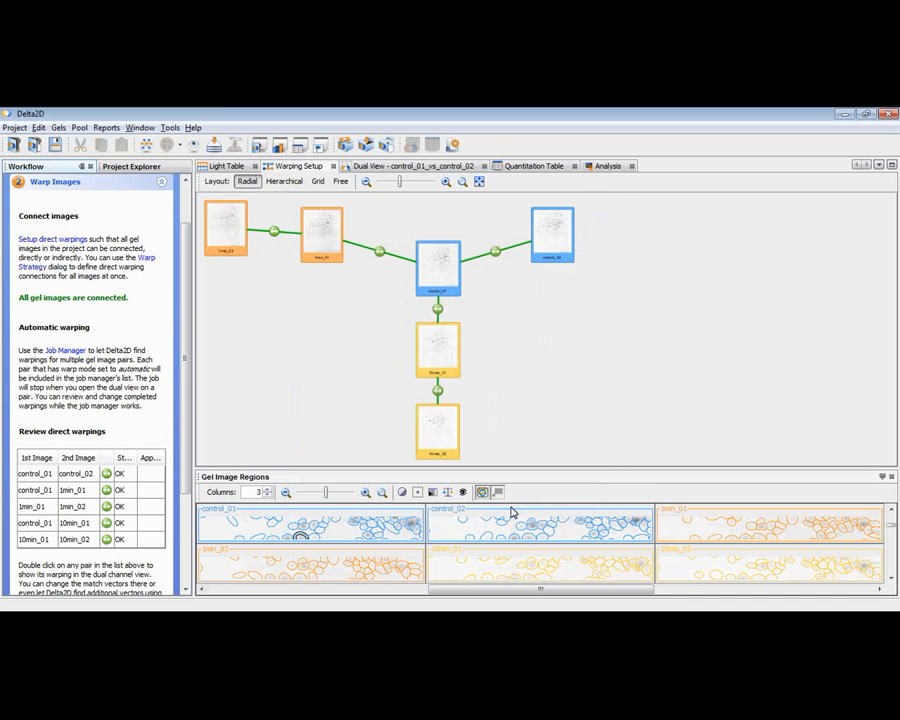
Step: Delete all direct warp links between the gel images in the warping setup
{"action": "left_click", "coordinate": [273, 233]}
{"action": "key", "text": "Delete"}
{"action": "left_click", "coordinate": [286, 312]}
{"action": "key", "text": "Delete"}
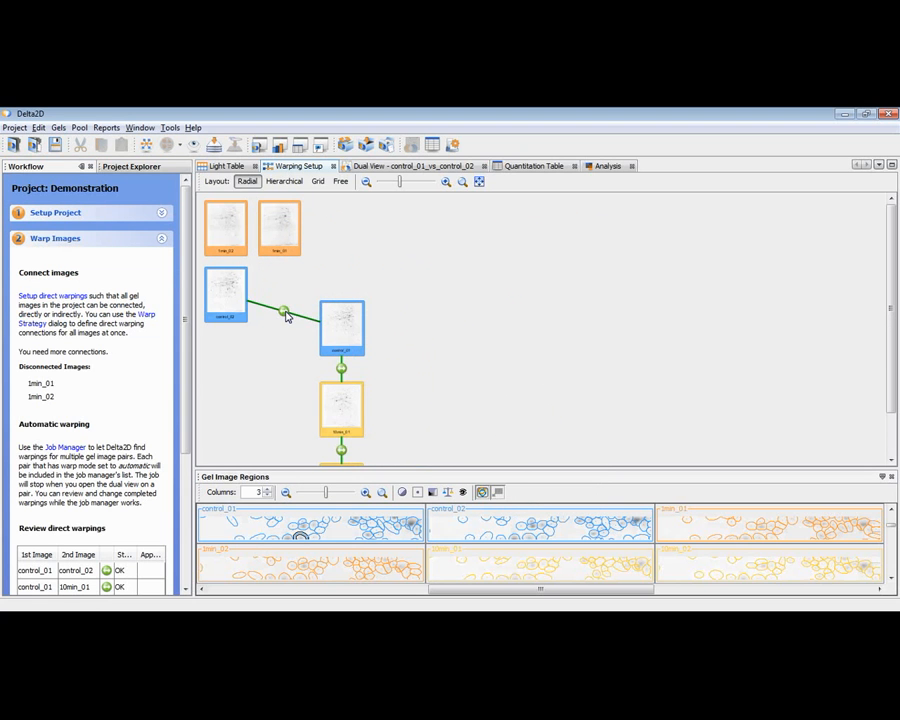
{"action": "right_click", "coordinate": [285, 313]}
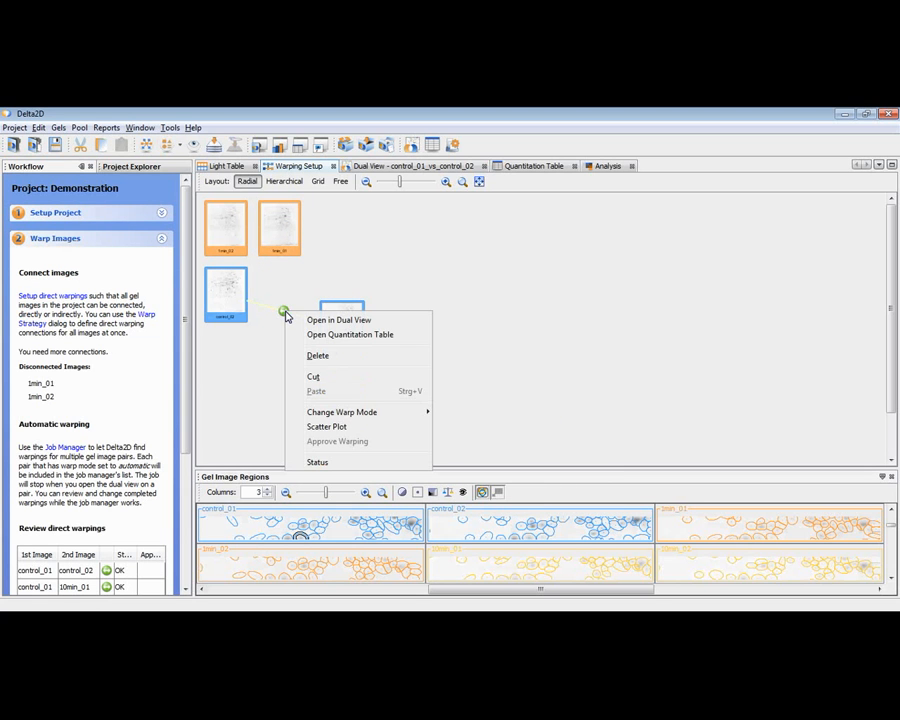
{"action": "left_click", "coordinate": [310, 357]}
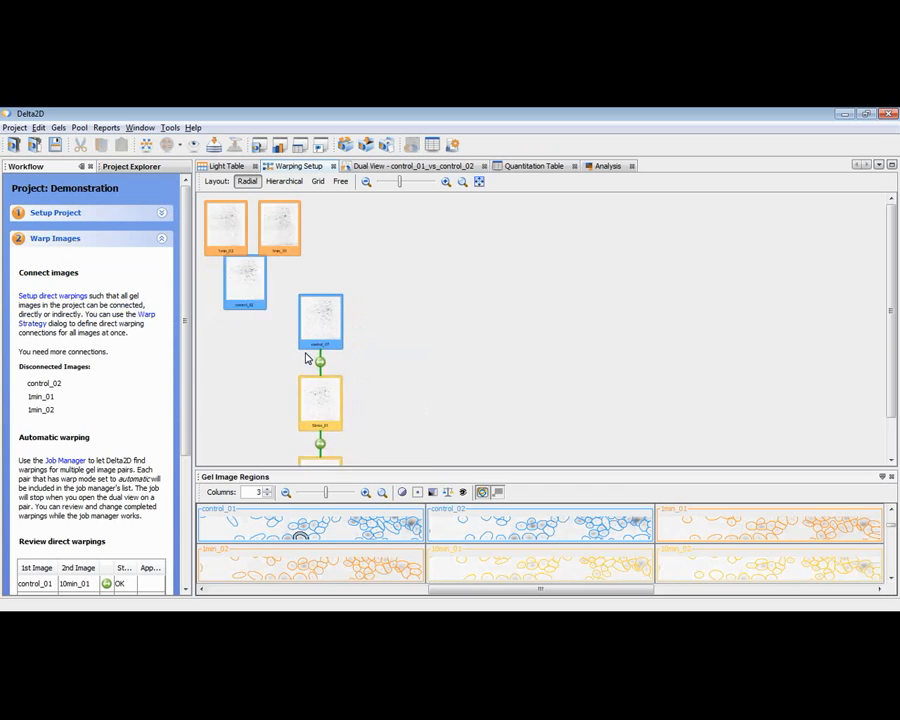
{"action": "left_click", "coordinate": [230, 336]}
{"action": "key", "text": "Delete"}
{"action": "left_click", "coordinate": [265, 295]}
{"action": "key", "text": "Delete"}
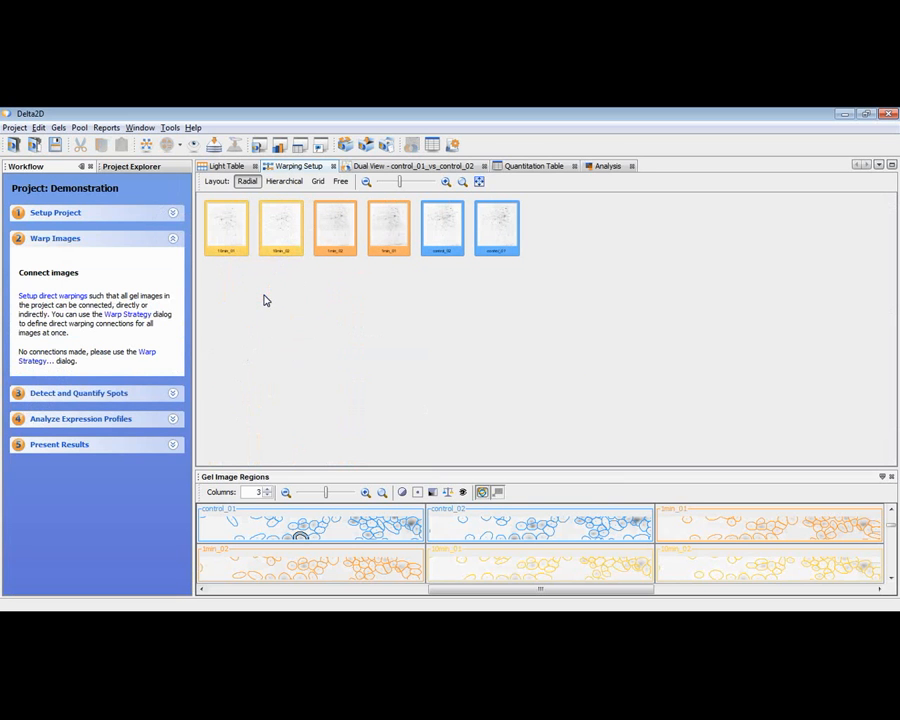
Step: Preview the All-to-one and Chained Group Warping strategies in the Warping Strategy dialog
{"action": "left_click", "coordinate": [128, 314]}
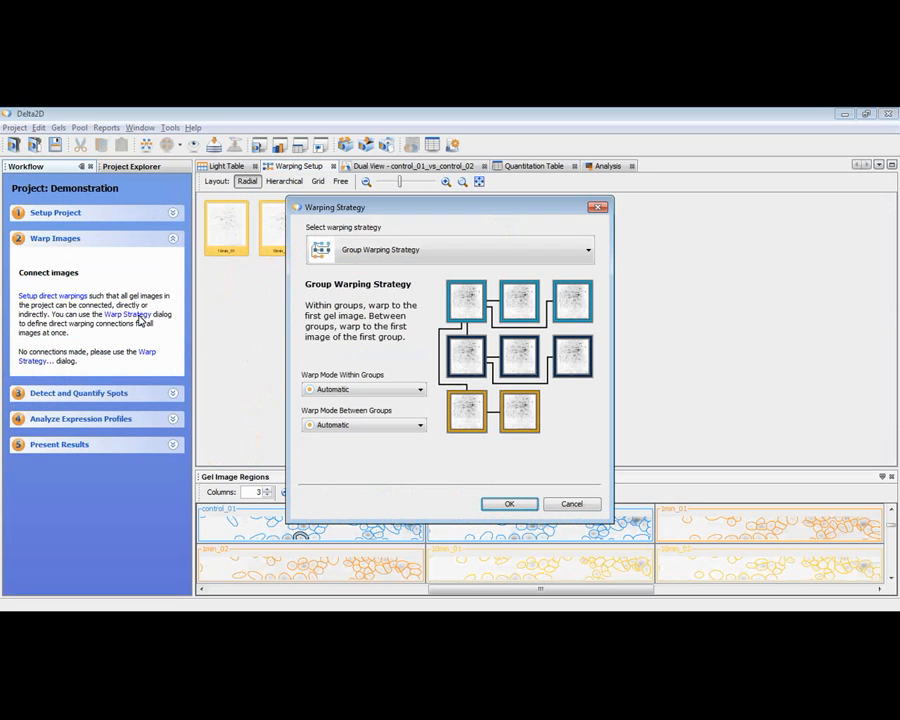
{"action": "left_click", "coordinate": [385, 253]}
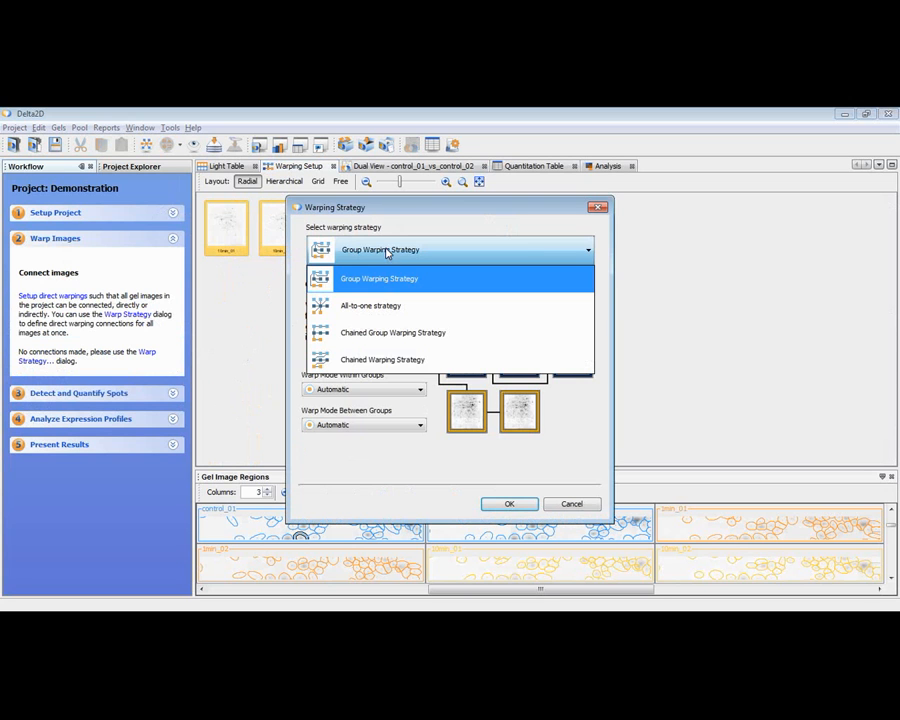
{"action": "left_click", "coordinate": [378, 311]}
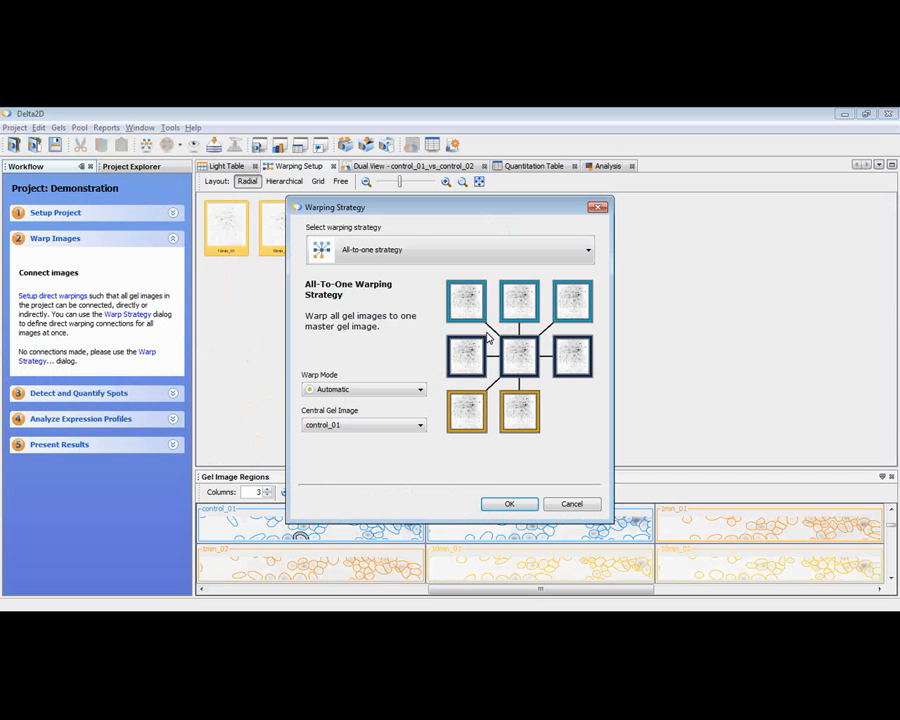
{"action": "left_click", "coordinate": [393, 250]}
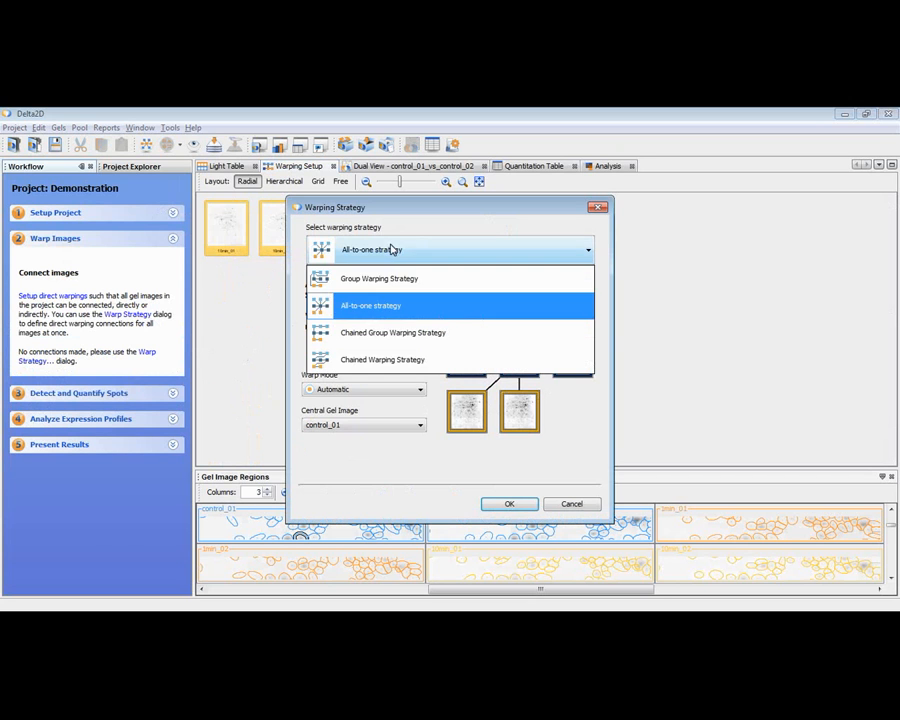
{"action": "left_click", "coordinate": [380, 332]}
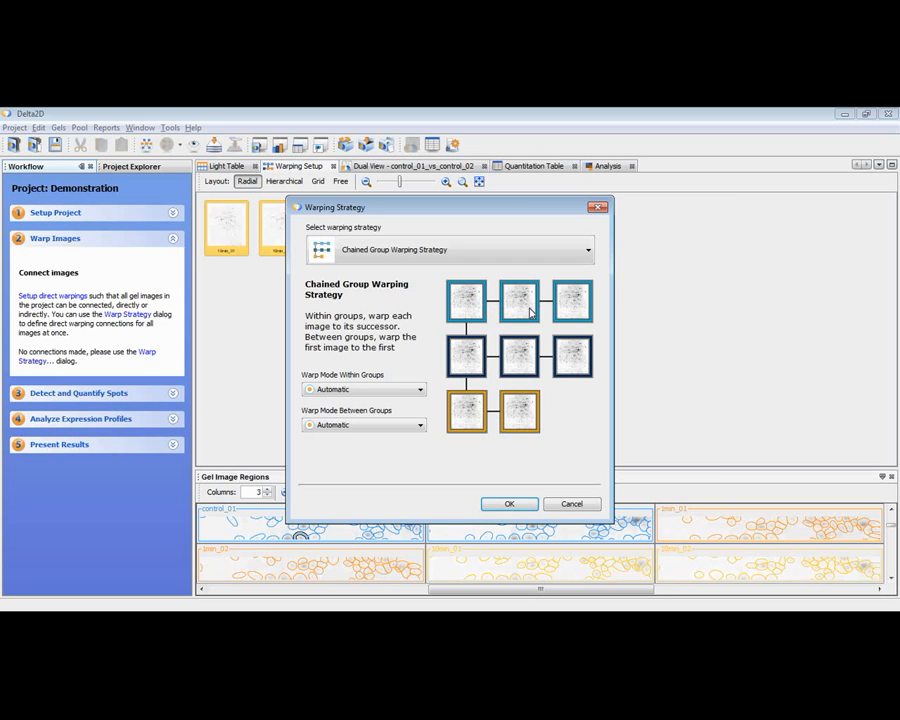
Step: Choose the Group Warping Strategy and apply it to connect all gel images
{"action": "left_click", "coordinate": [384, 258]}
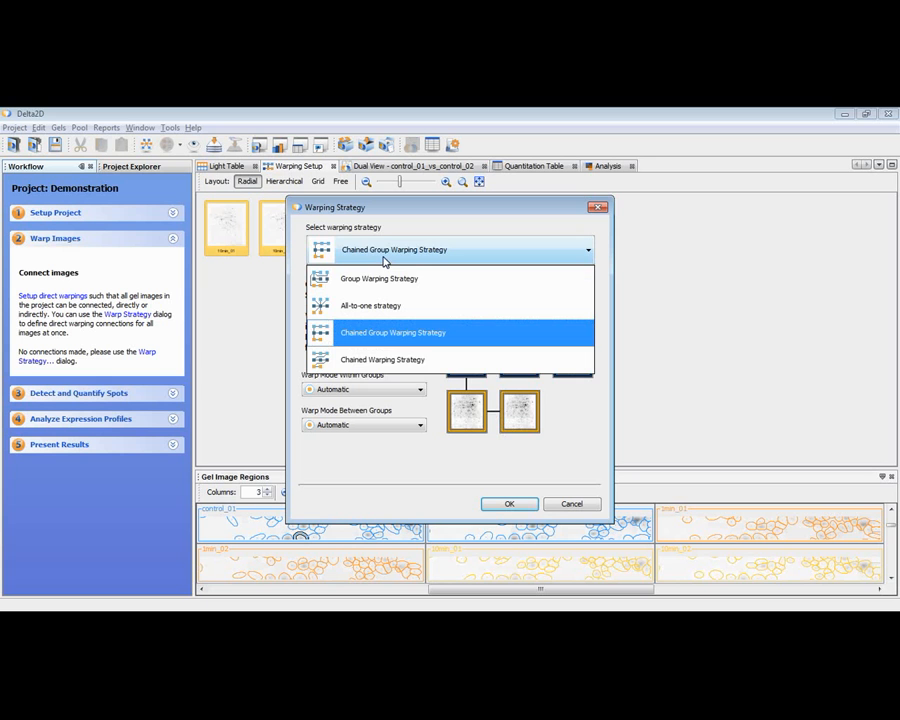
{"action": "left_click", "coordinate": [373, 278]}
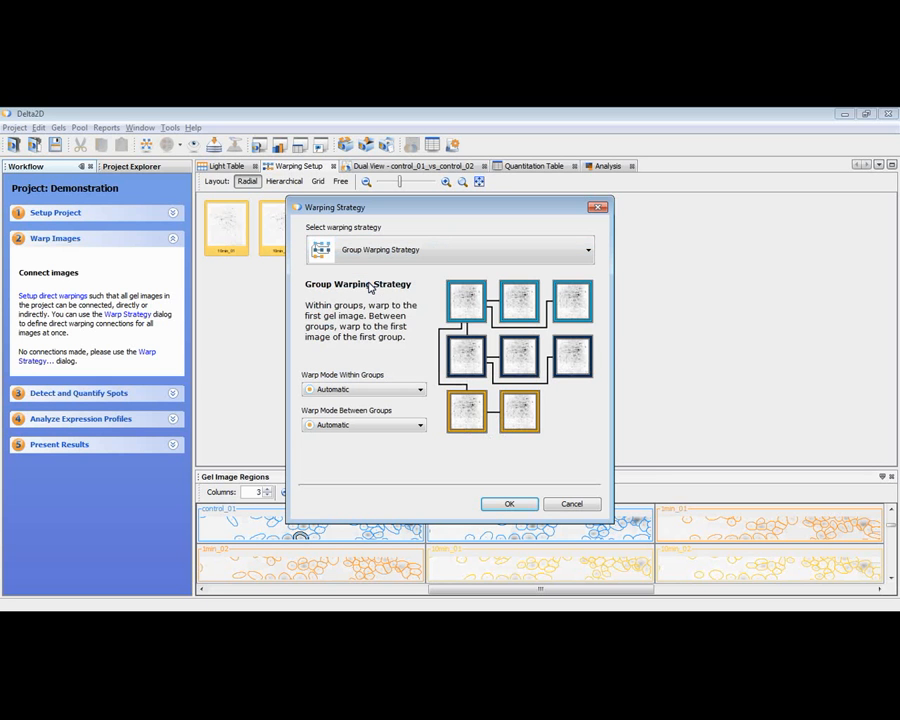
{"action": "left_click", "coordinate": [512, 505]}
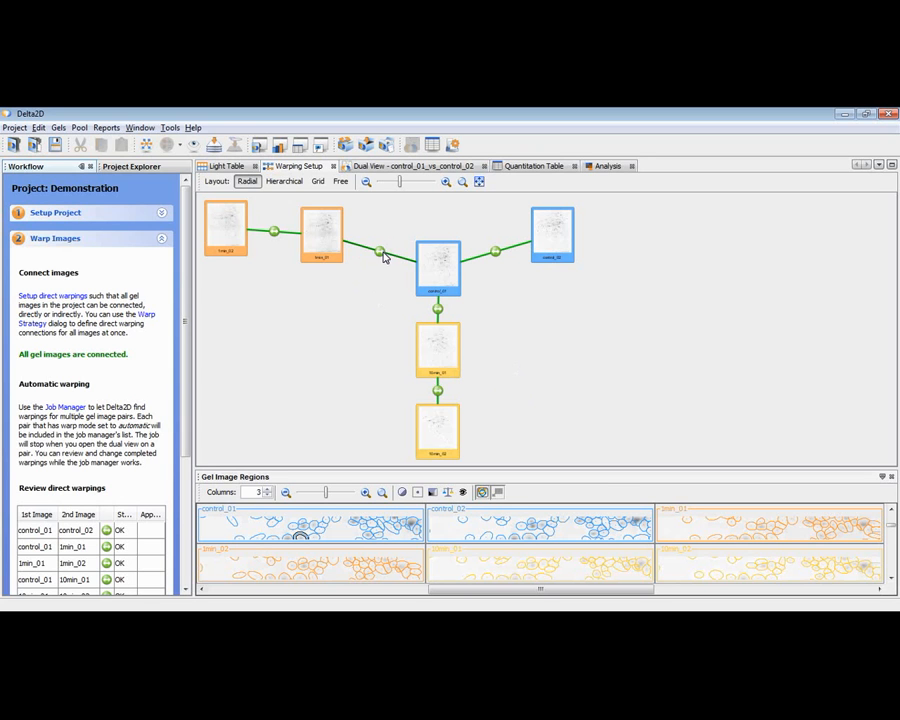
Step: Open the dual view of the 1min_01 and 1min_02 pair from the warping setup and delete all its match vectors
{"action": "left_click", "coordinate": [275, 233]}
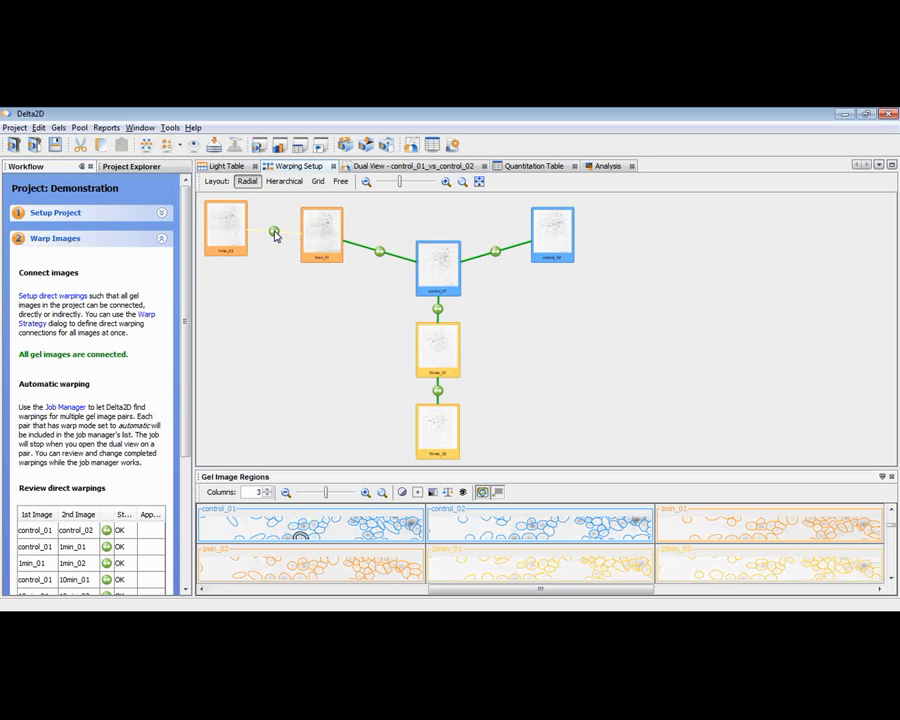
{"action": "double_click", "coordinate": [275, 232]}
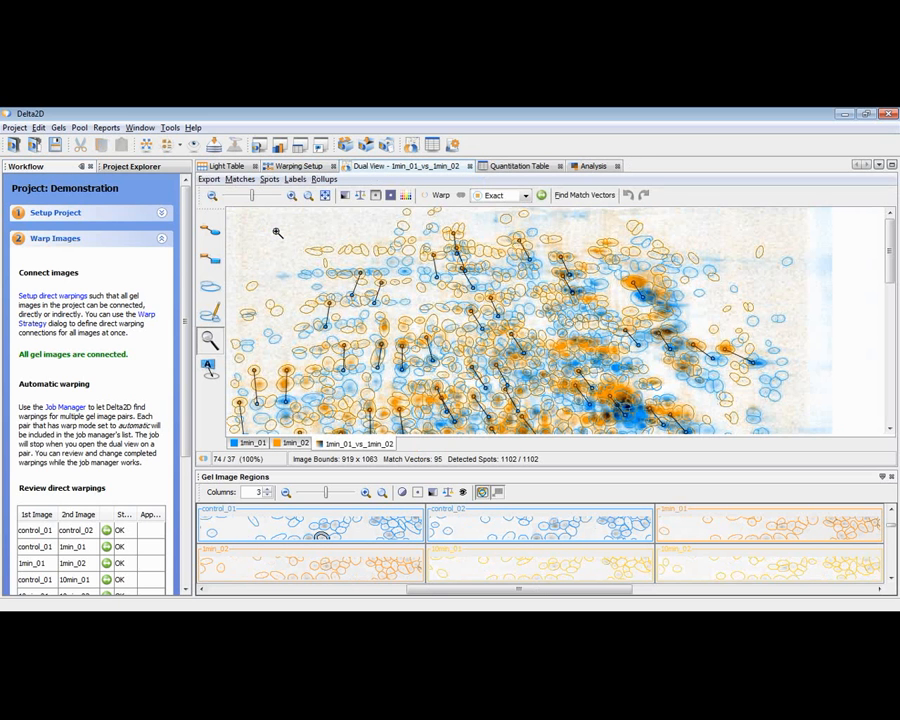
{"action": "left_click", "coordinate": [241, 180]}
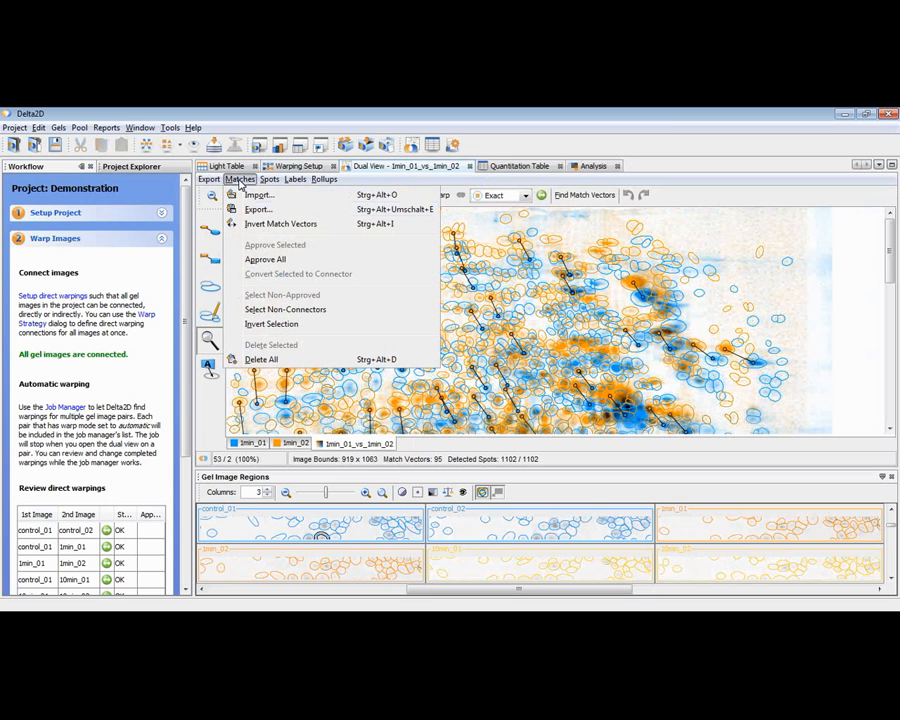
{"action": "left_click", "coordinate": [261, 359]}
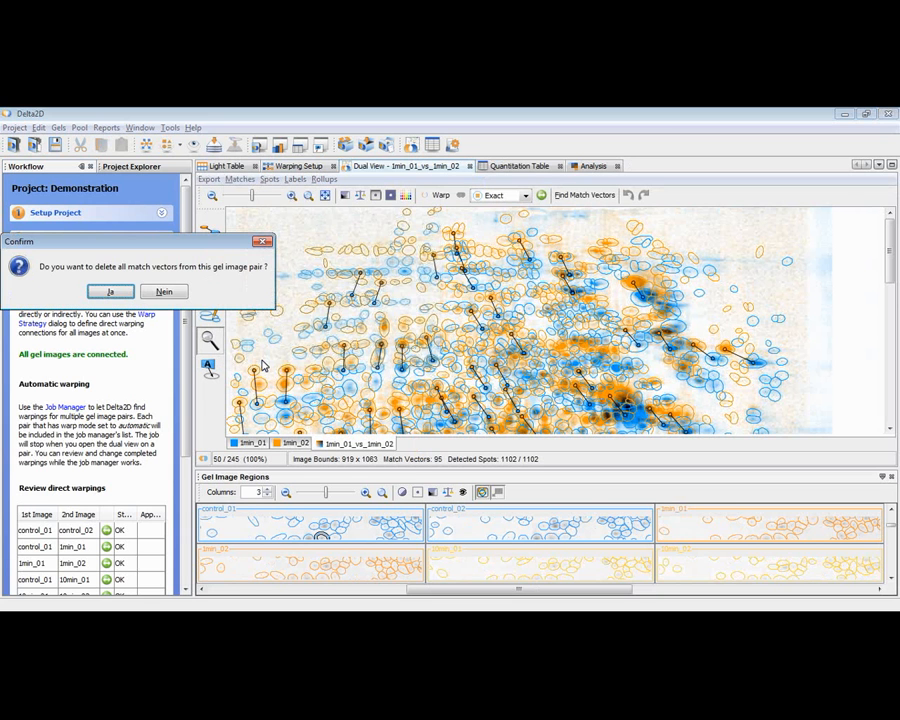
{"action": "left_click", "coordinate": [126, 291]}
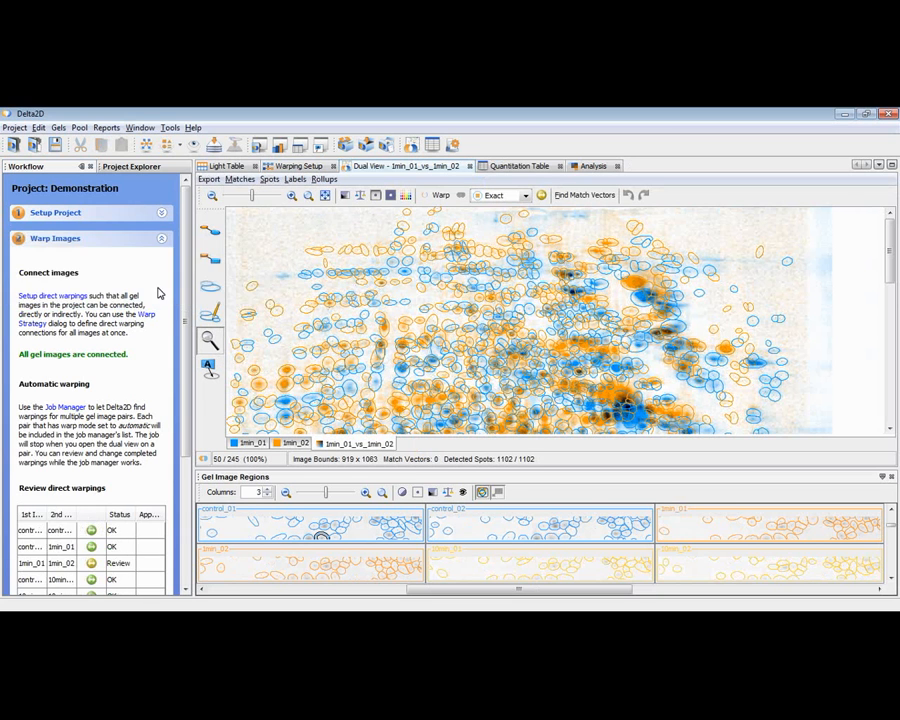
Step: Activate the match vector tool and maximize the dual view with the whole gel overlay fitted into it
{"action": "left_click", "coordinate": [212, 237]}
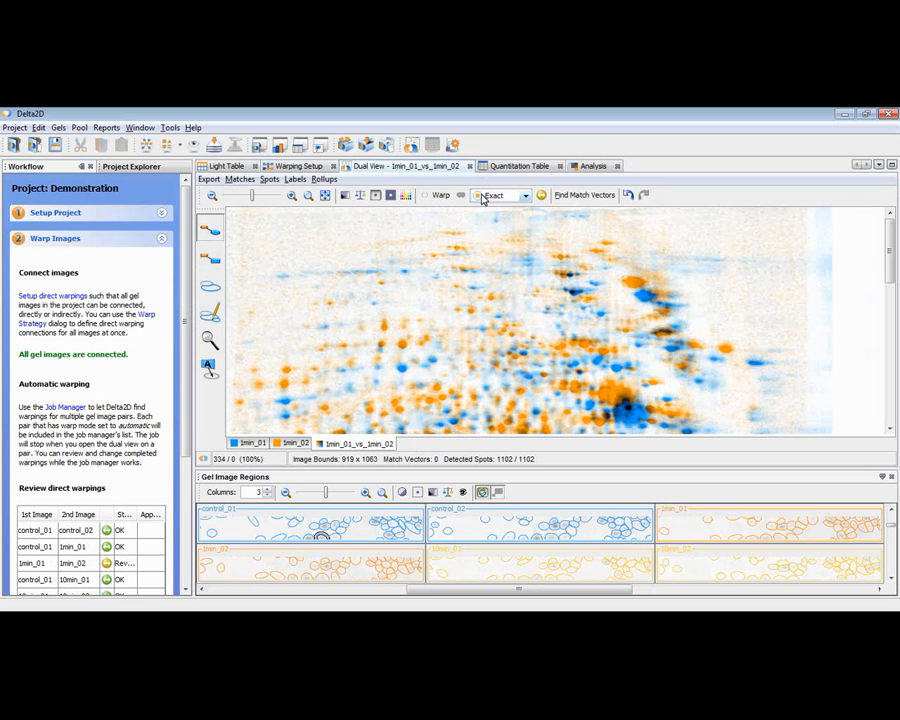
{"action": "double_click", "coordinate": [388, 168]}
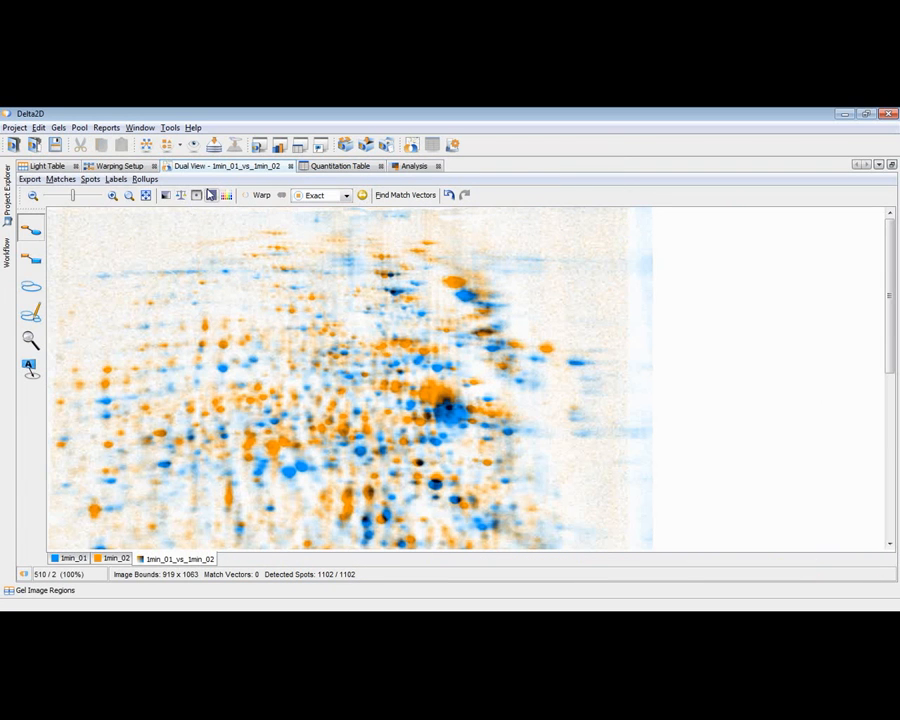
{"action": "left_click", "coordinate": [146, 194]}
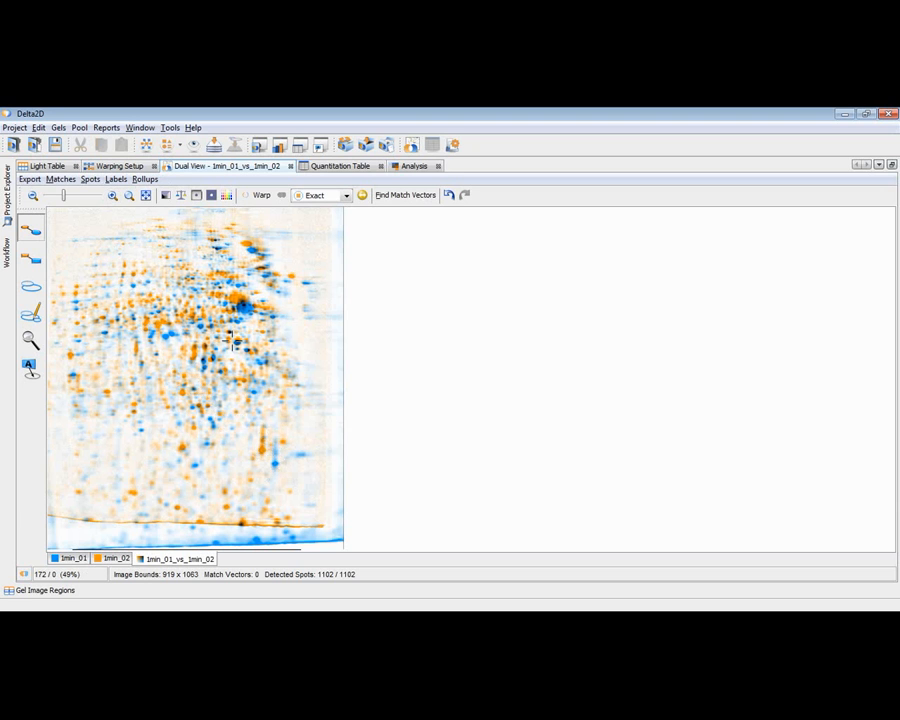
Step: Set the warp mode of the 1min_01 and 1min_02 pair to Automatic, check the pair in the warping setup and warp the images
{"action": "left_click", "coordinate": [133, 167]}
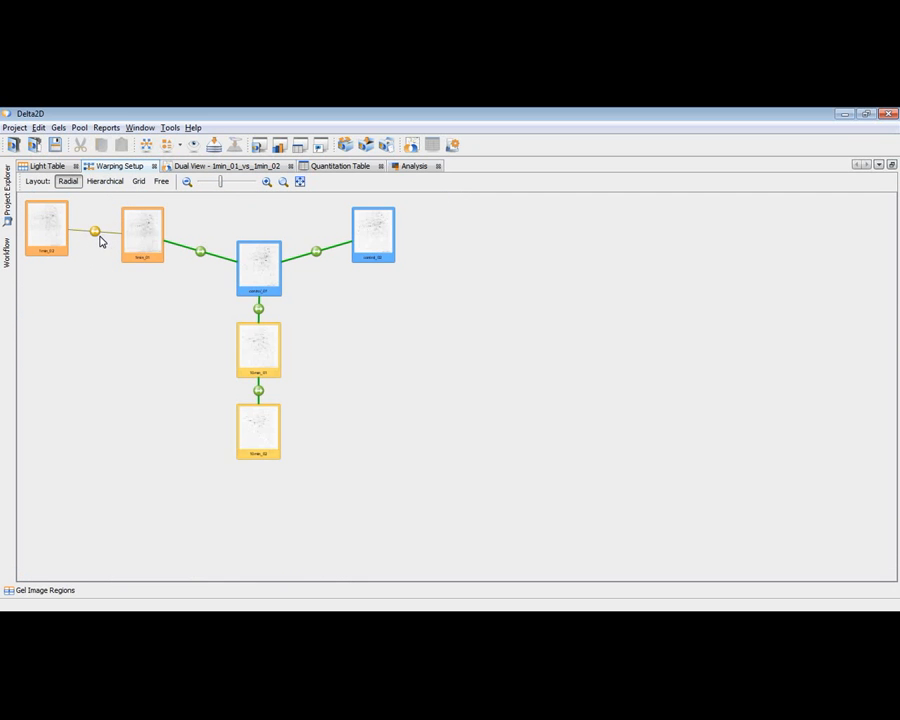
{"action": "left_click", "coordinate": [243, 168]}
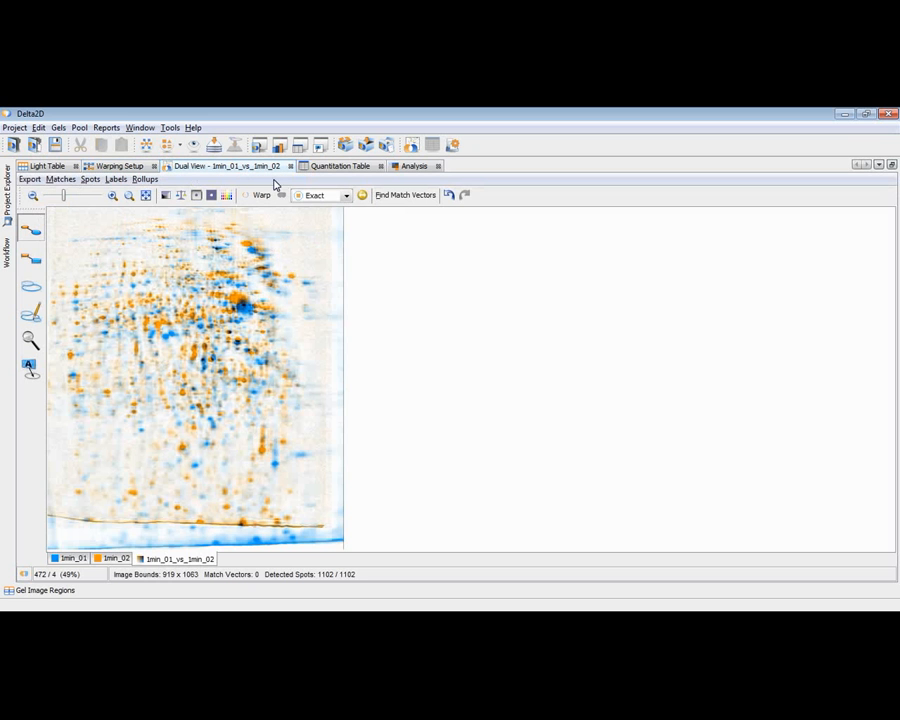
{"action": "left_click", "coordinate": [315, 198]}
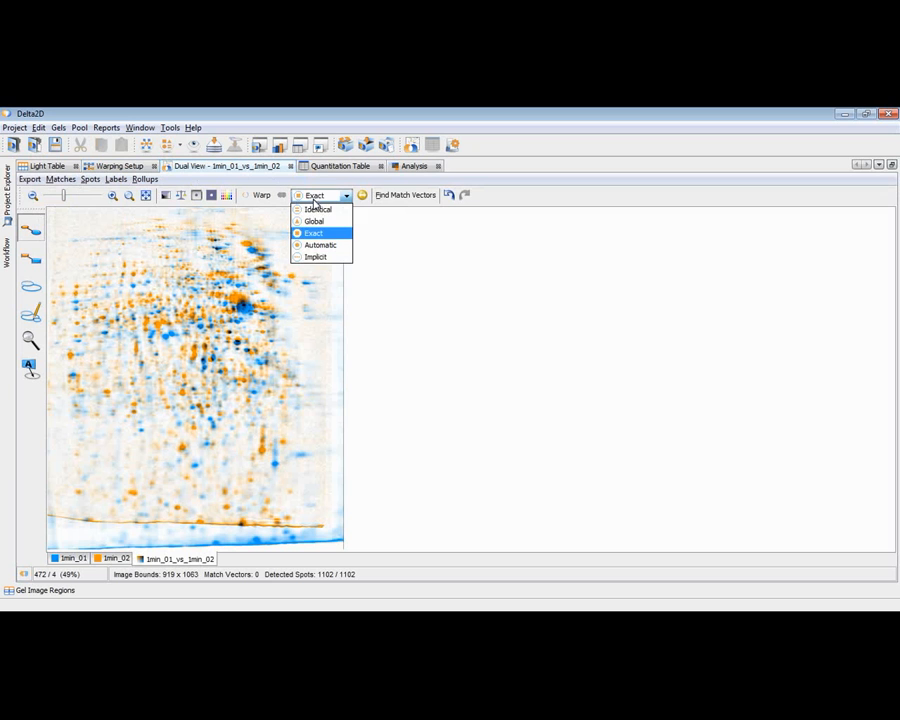
{"action": "left_click", "coordinate": [313, 244]}
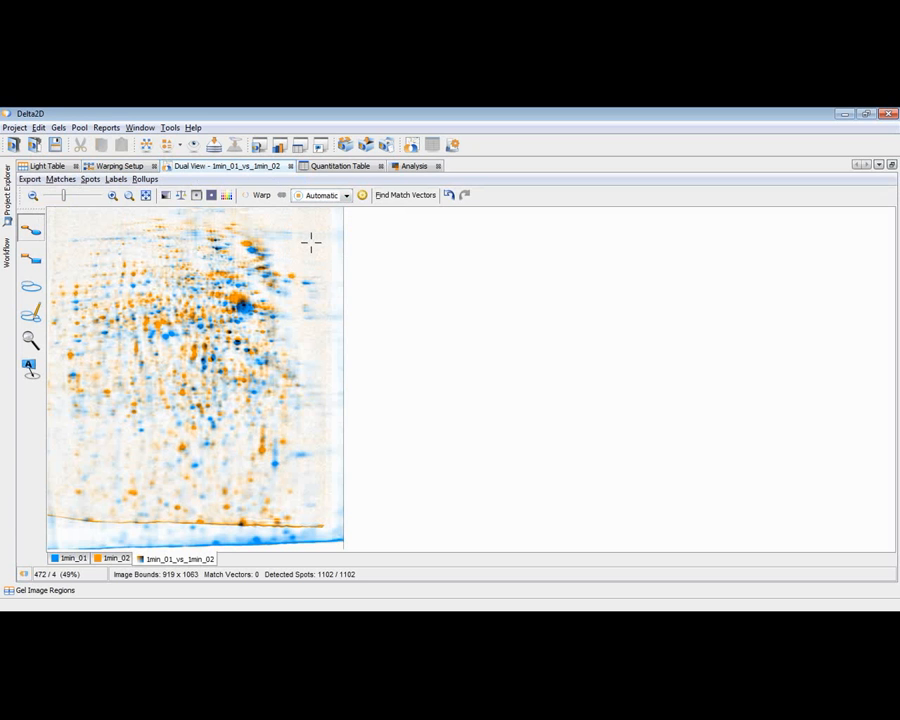
{"action": "left_click", "coordinate": [117, 166]}
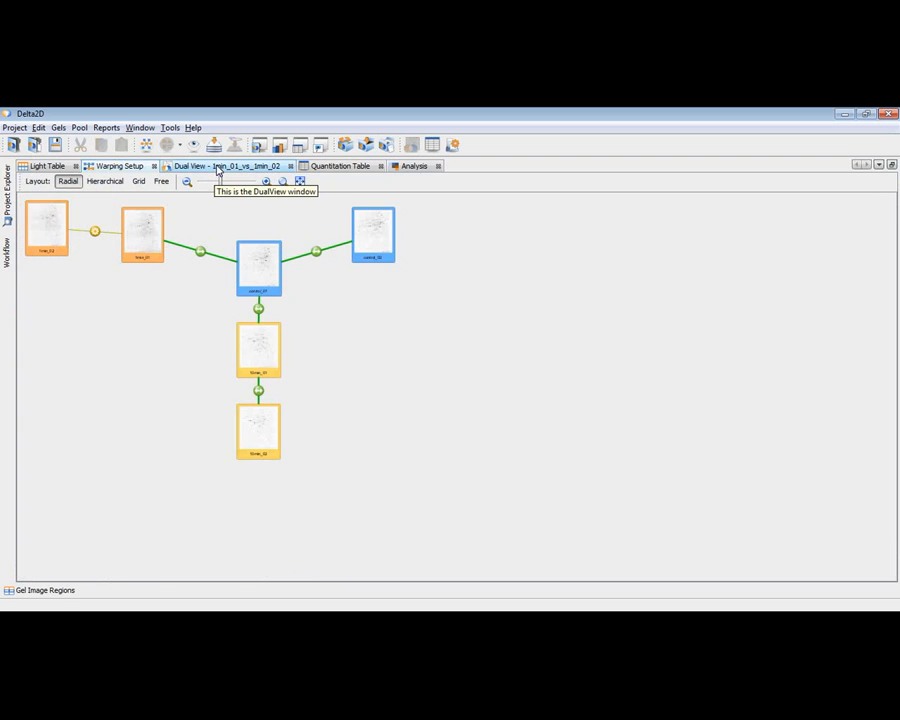
{"action": "left_click", "coordinate": [217, 168]}
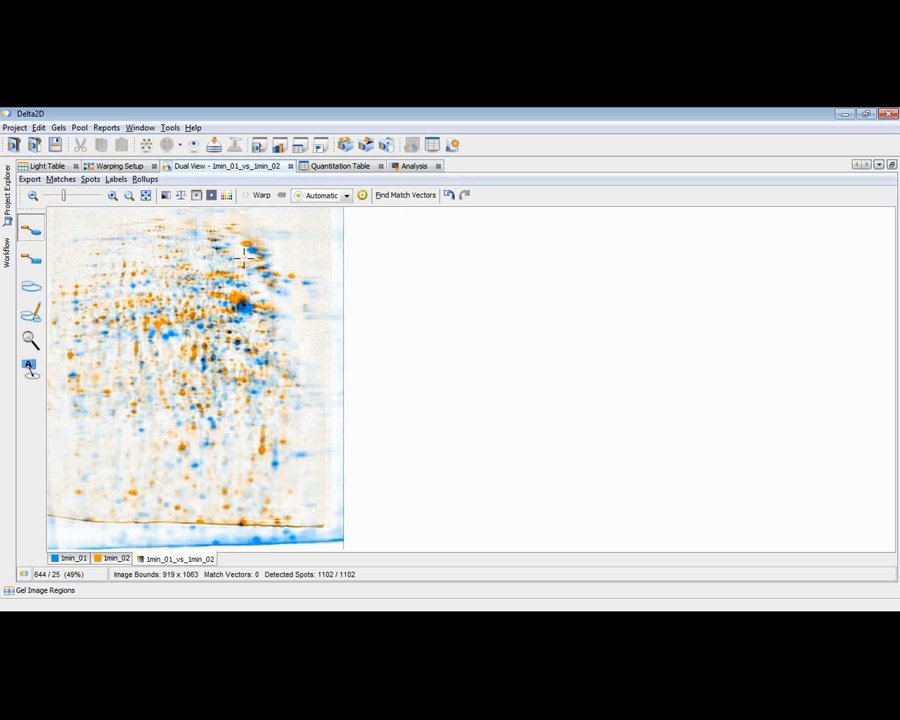
{"action": "left_click", "coordinate": [261, 199]}
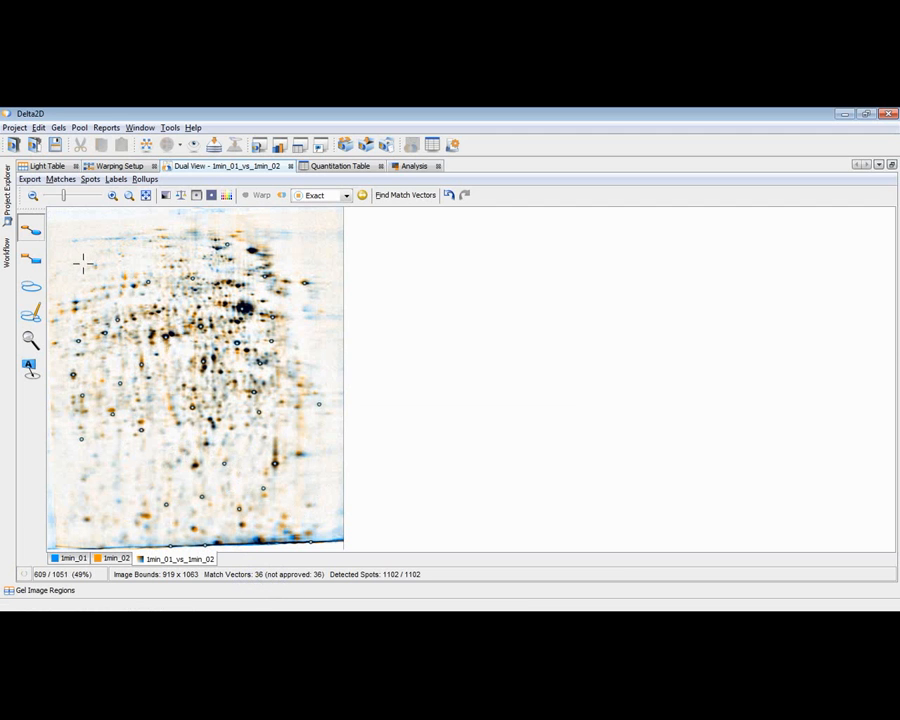
Step: Examine the generated match vectors and spot alignment at higher magnification, from the gel's upper area down to its lower edge
{"action": "left_click", "coordinate": [30, 341]}
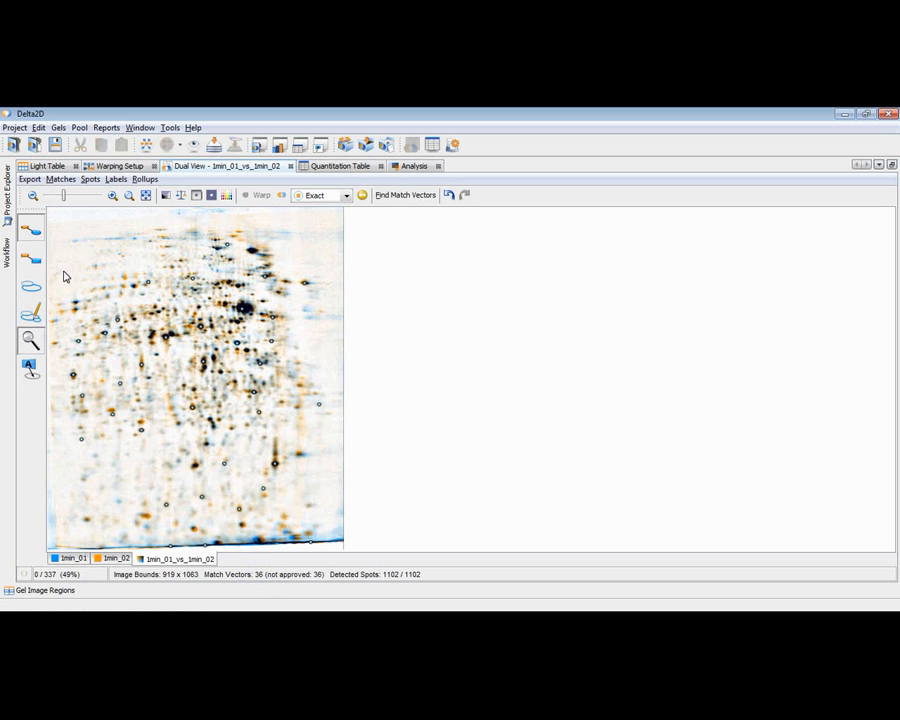
{"action": "left_click_drag", "start_coordinate": [67, 223], "coordinate": [200, 323]}
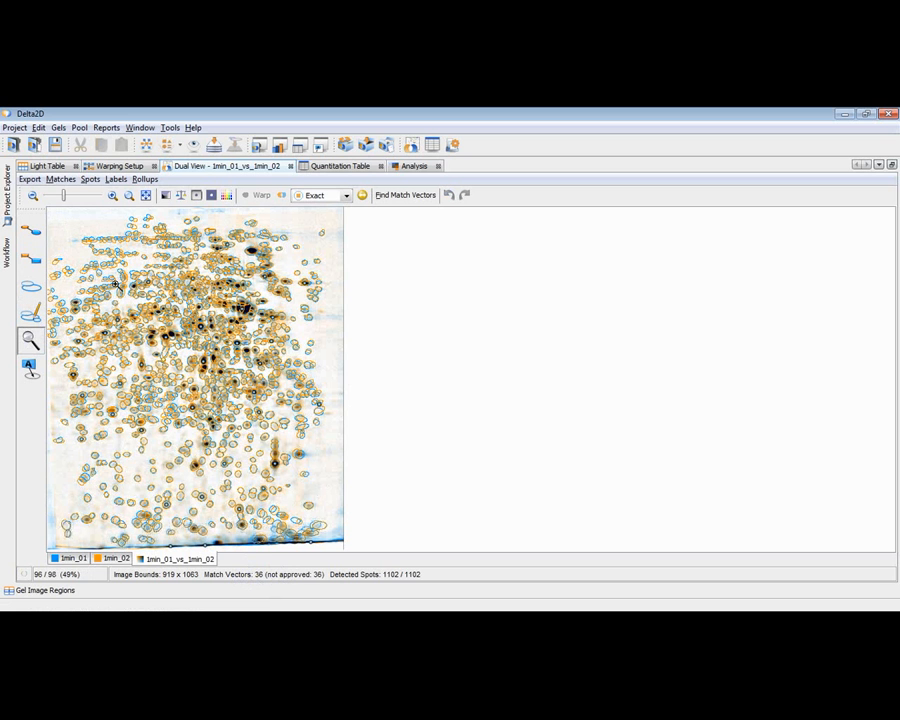
{"action": "left_click", "coordinate": [29, 228]}
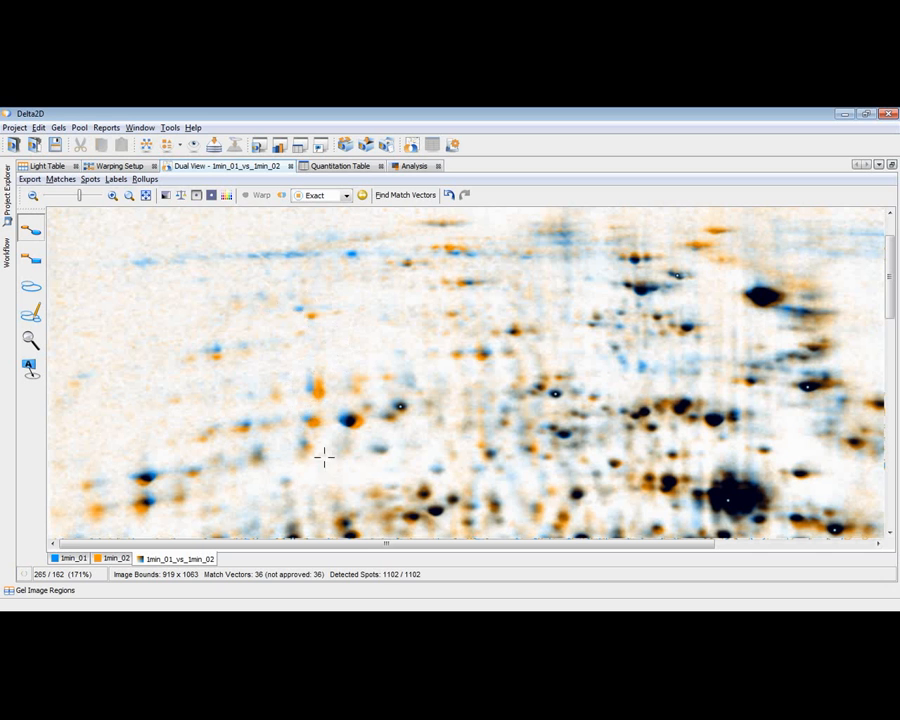
{"action": "left_click_drag", "start_coordinate": [305, 545], "coordinate": [516, 543]}
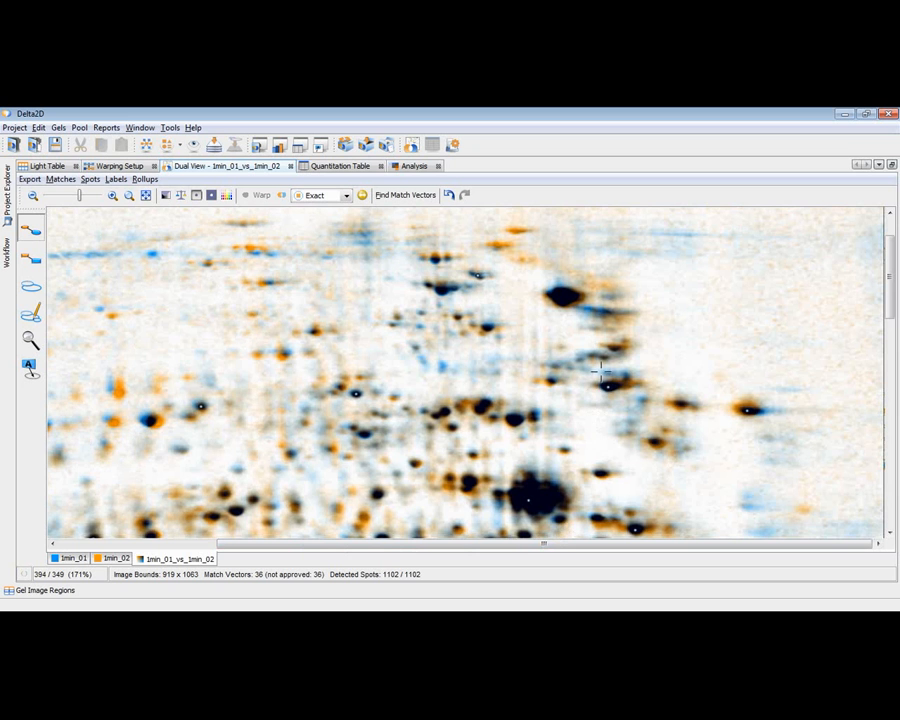
{"action": "scroll", "coordinate": [600, 372], "scroll_direction": "down", "scroll_amount": 6}
{"action": "scroll", "coordinate": [606, 374], "scroll_direction": "down", "scroll_amount": 5}
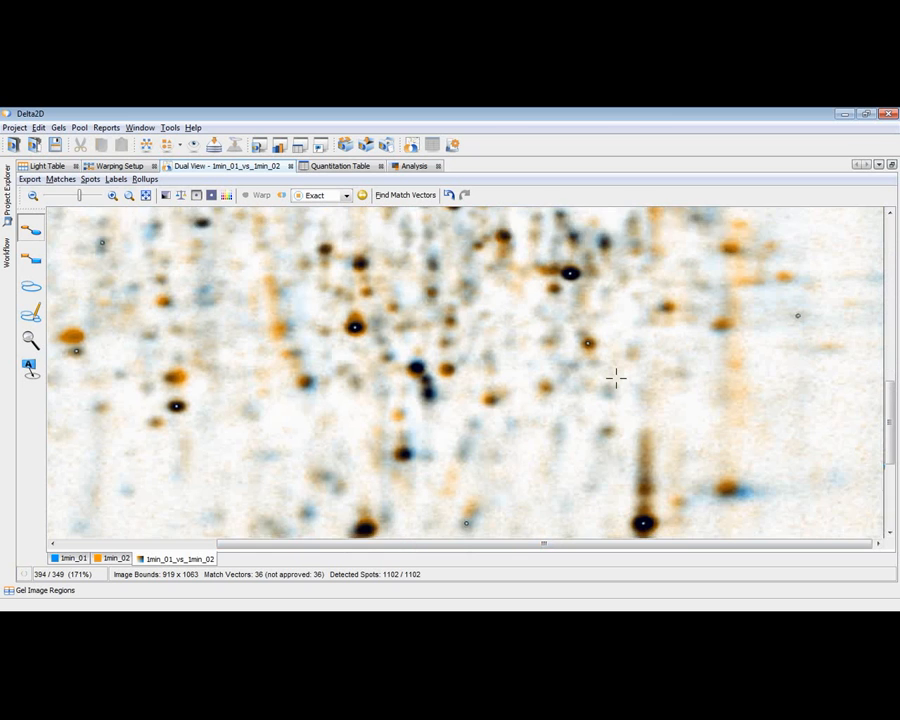
{"action": "scroll", "coordinate": [616, 376], "scroll_direction": "down", "scroll_amount": 2}
{"action": "scroll", "coordinate": [468, 355], "scroll_direction": "down", "scroll_amount": 5}
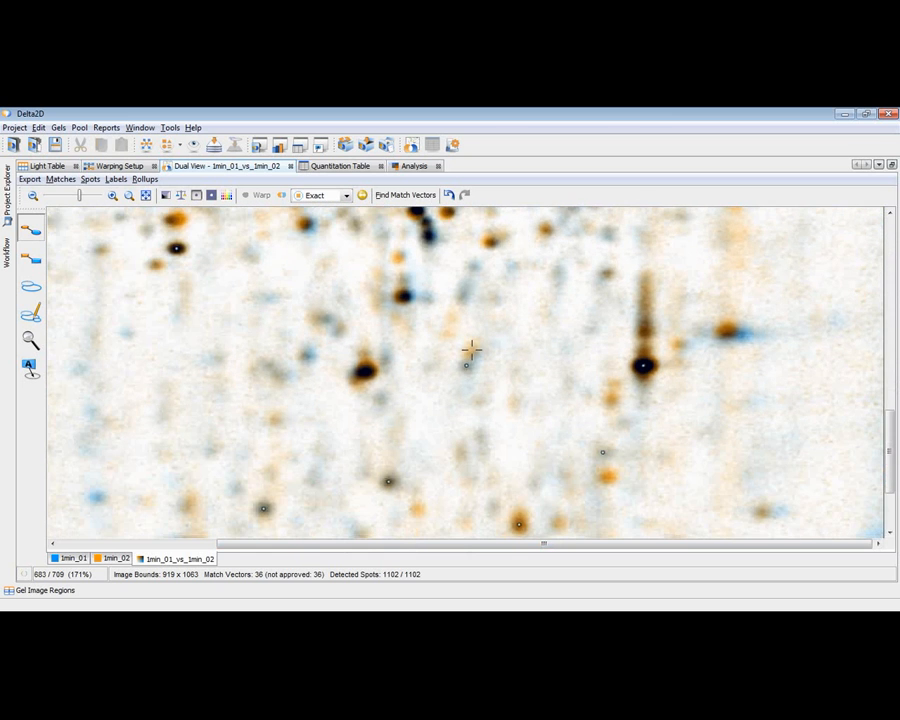
{"action": "scroll", "coordinate": [474, 349], "scroll_direction": "down", "scroll_amount": 3}
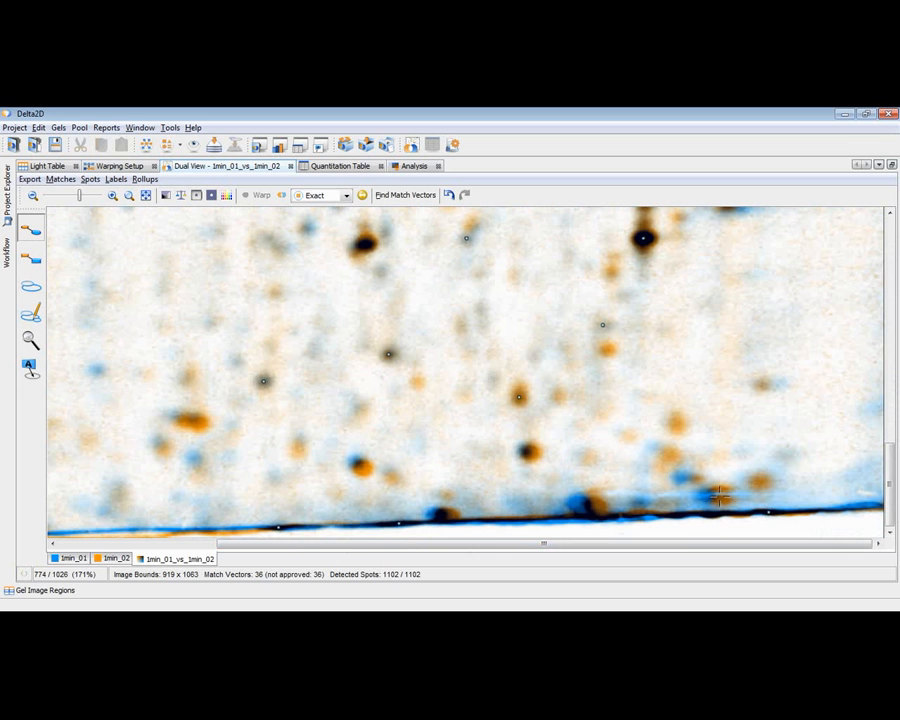
{"action": "left_click", "coordinate": [138, 546]}
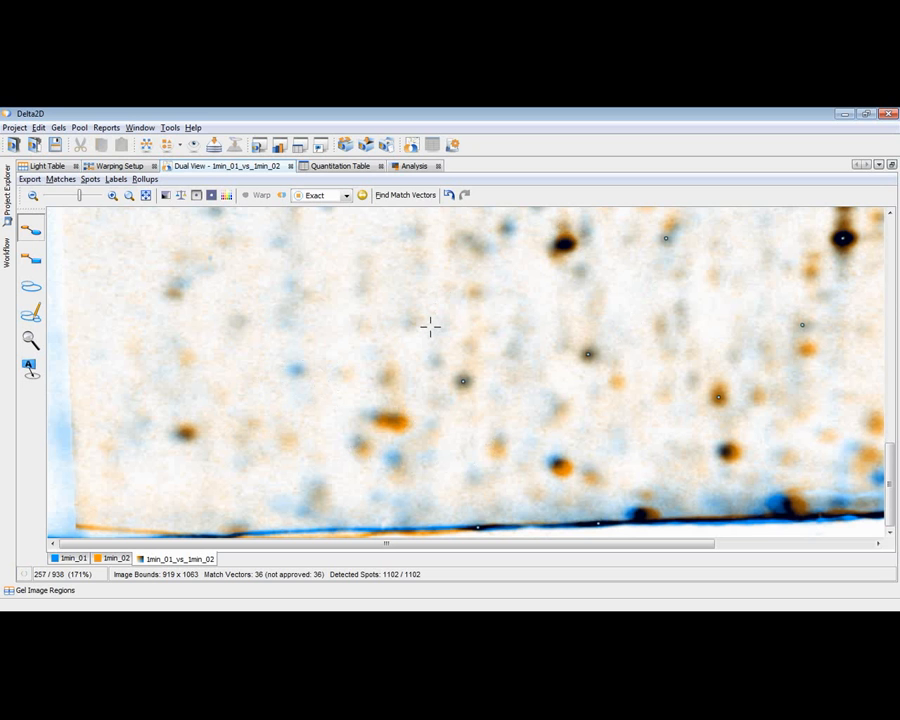
{"action": "left_click", "coordinate": [346, 195]}
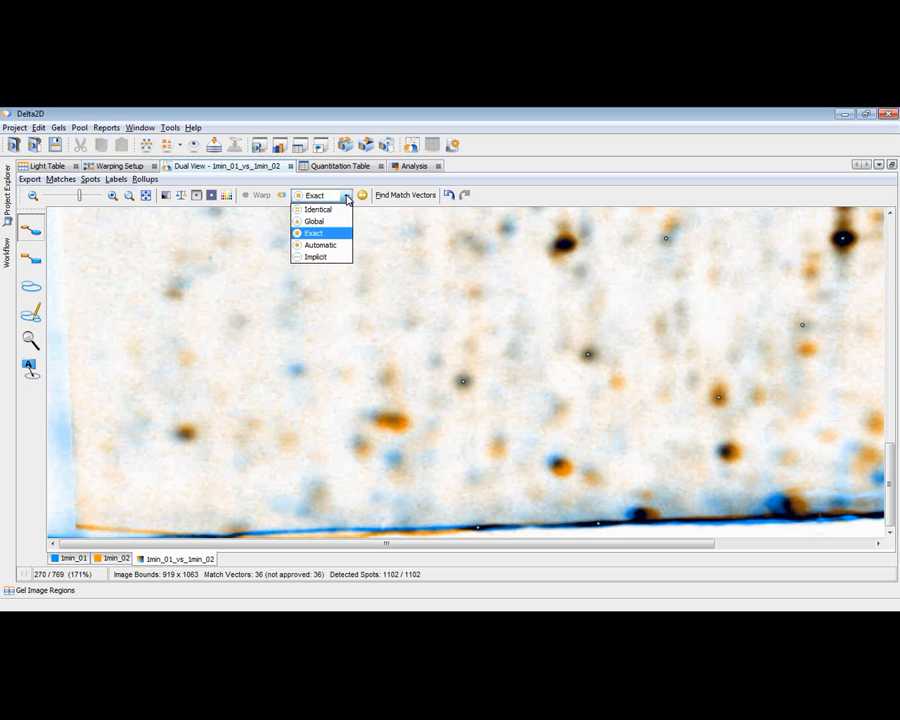
{"action": "left_click", "coordinate": [321, 245]}
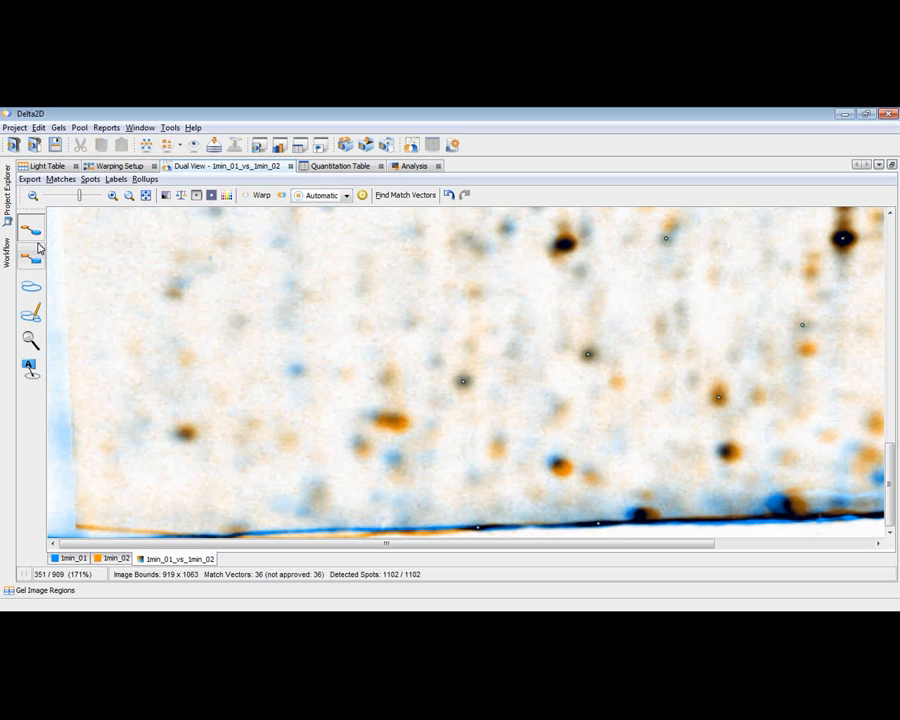
{"action": "left_click", "coordinate": [346, 197]}
{"action": "left_click", "coordinate": [331, 234]}
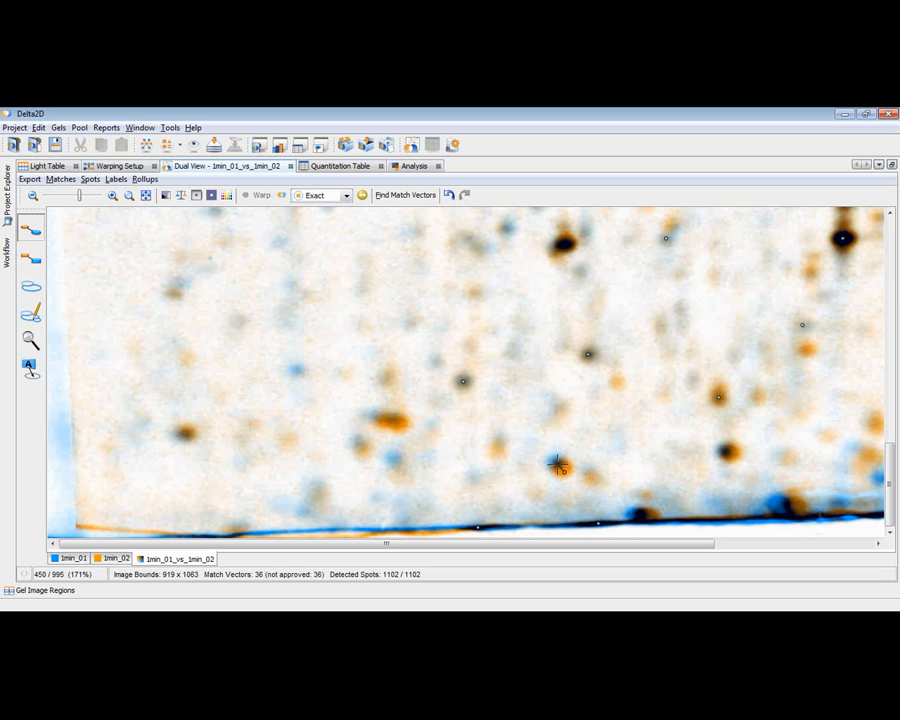
Step: Add a match vector between the offset blue and orange spots near the gel's lower edge and warp the images
{"action": "left_click_drag", "start_coordinate": [557, 465], "coordinate": [563, 470]}
{"action": "left_click", "coordinate": [258, 197]}
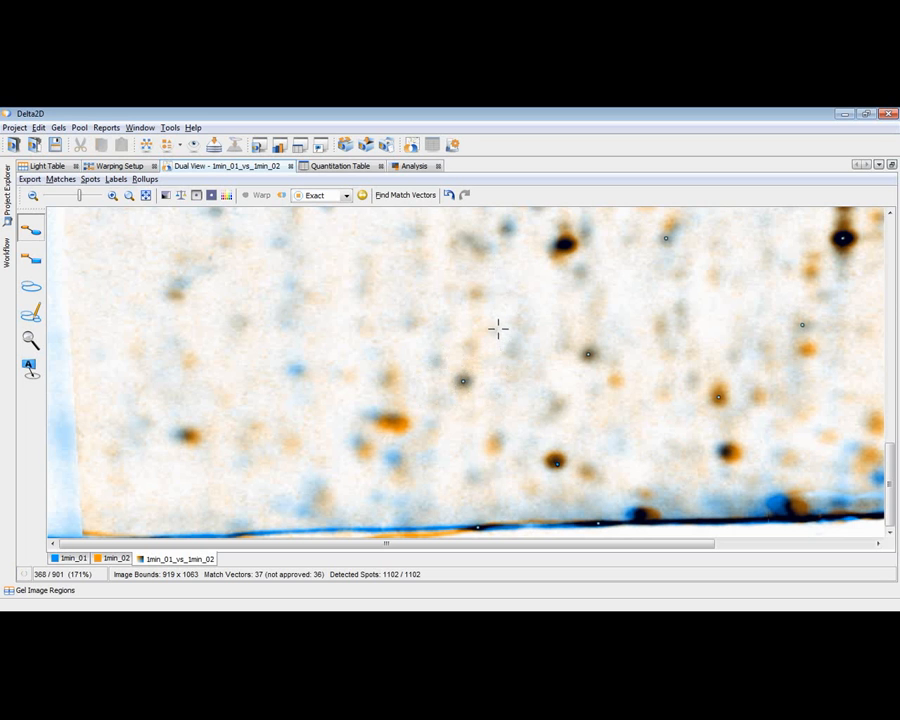
Step: Enable the Snap Match Vectors to Spots option for match vectors
{"action": "left_click", "coordinate": [453, 145]}
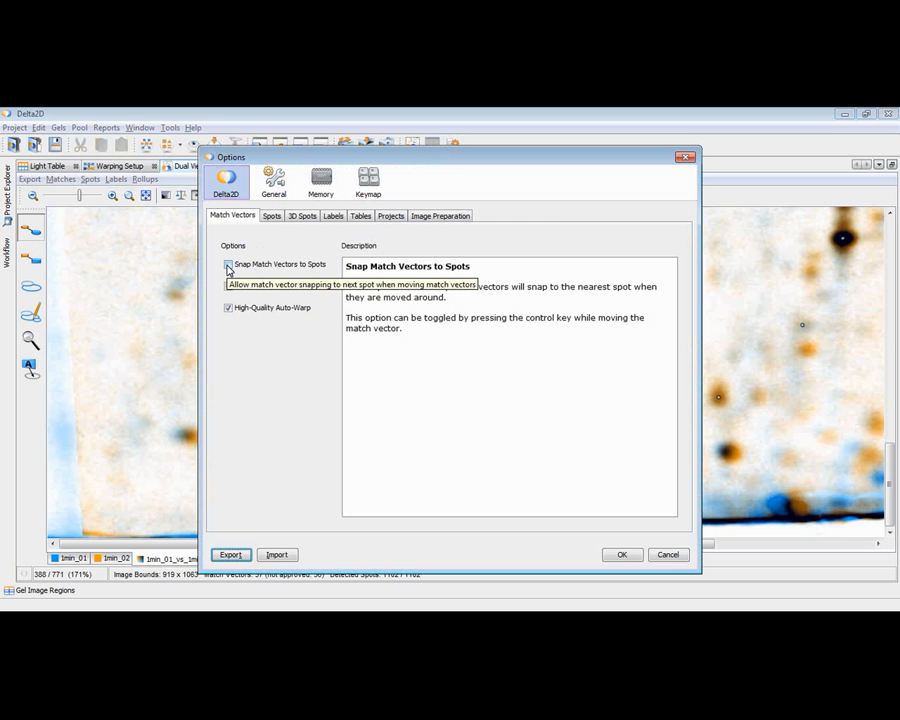
{"action": "left_click", "coordinate": [229, 267]}
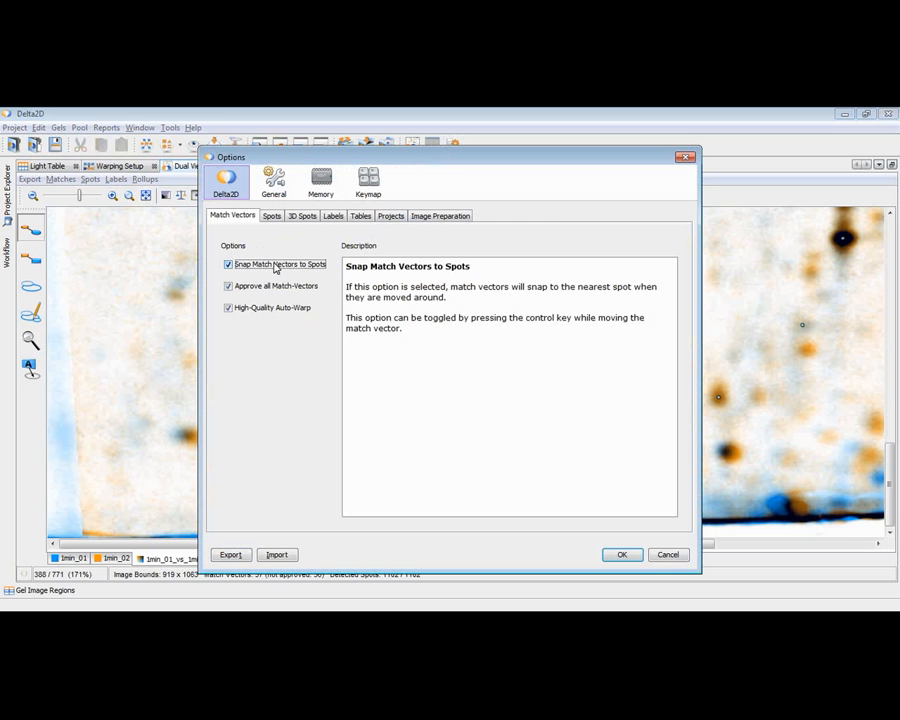
{"action": "left_click", "coordinate": [622, 554]}
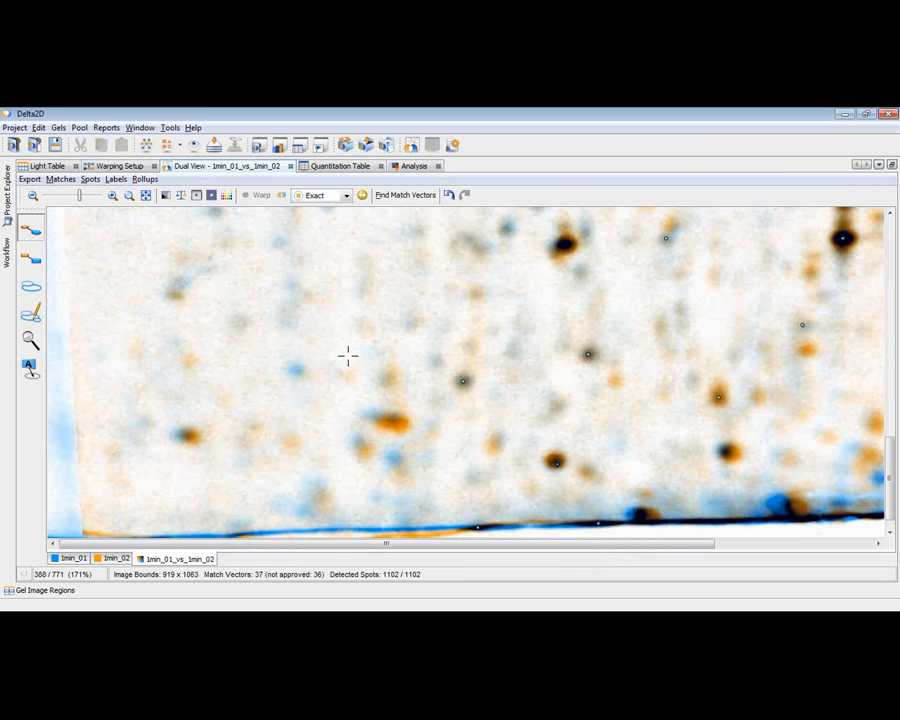
Step: Add match vectors to three offset spots in the gel's upper left region and warp the images with them
{"action": "scroll", "coordinate": [345, 352], "scroll_direction": "up", "scroll_amount": 3}
{"action": "scroll", "coordinate": [333, 344], "scroll_direction": "up", "scroll_amount": 3}
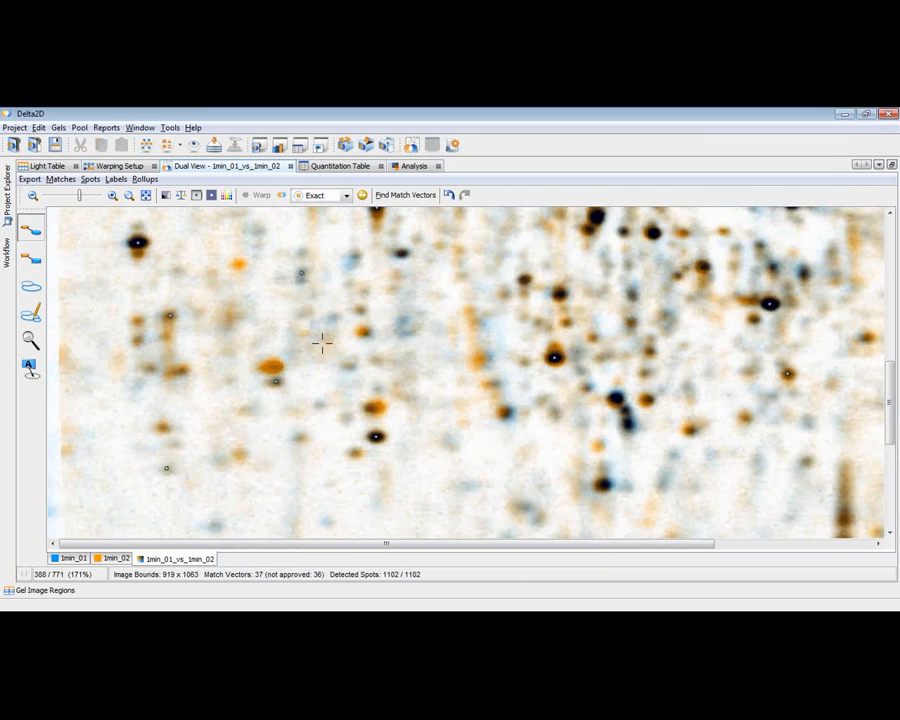
{"action": "scroll", "coordinate": [320, 337], "scroll_direction": "up", "scroll_amount": 3}
{"action": "scroll", "coordinate": [308, 331], "scroll_direction": "up", "scroll_amount": 4}
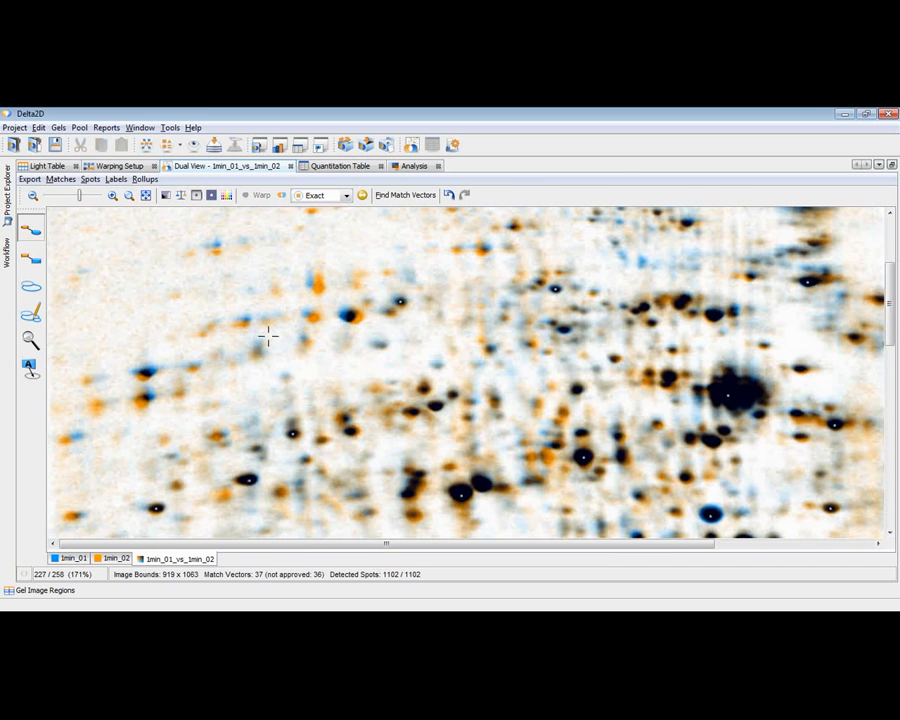
{"action": "scroll", "coordinate": [265, 332], "scroll_direction": "up", "scroll_amount": 3}
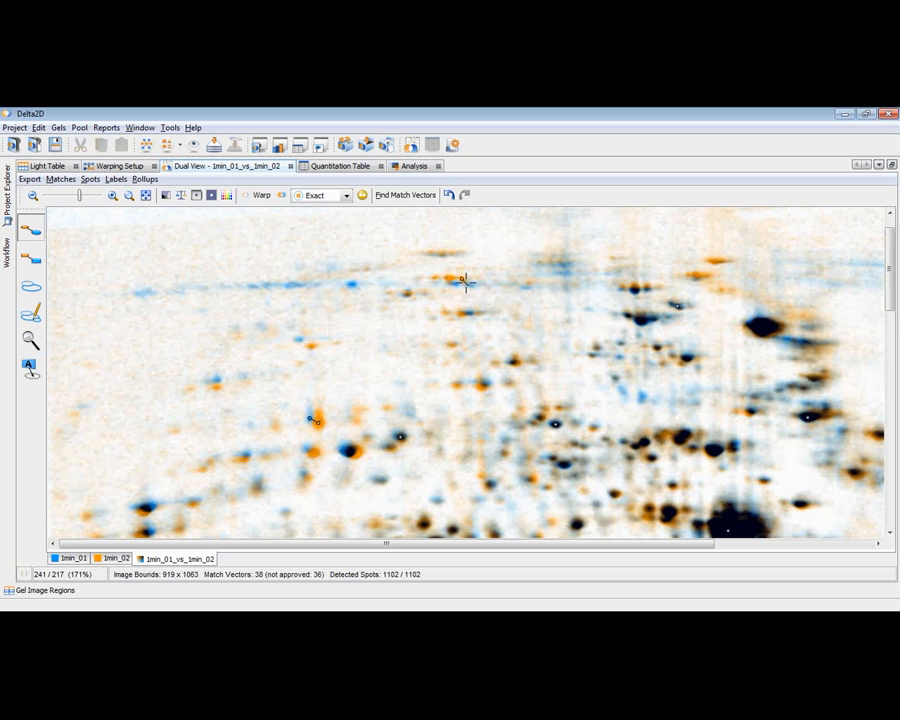
{"action": "left_click", "coordinate": [258, 196]}
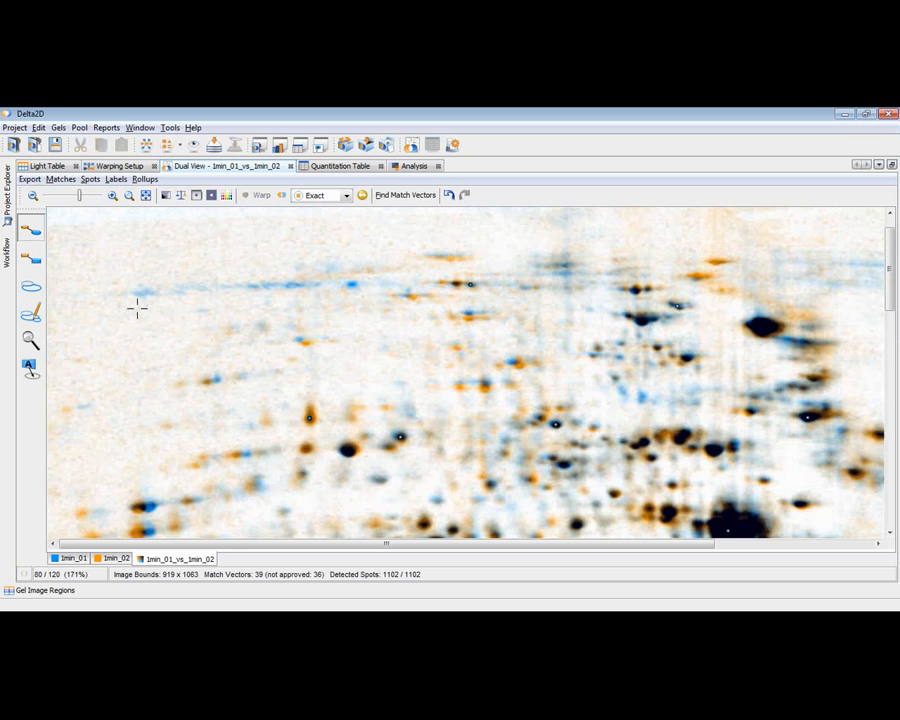
{"action": "left_click", "coordinate": [140, 507]}
{"action": "left_click", "coordinate": [262, 198]}
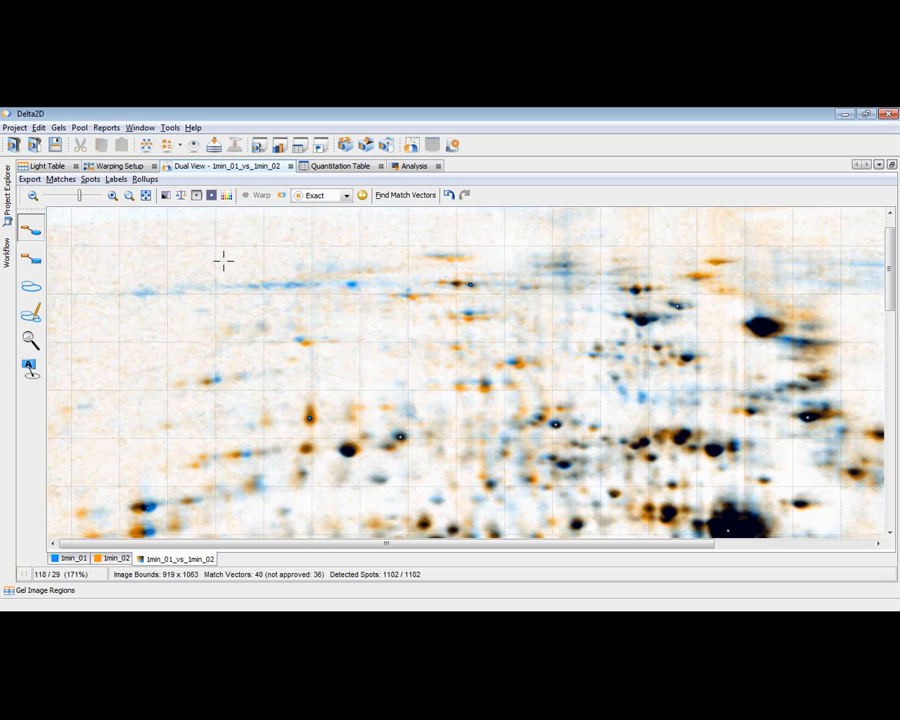
Step: Add match vectors to three offset spots across the left side and upper middle of the gel, warping the images after each one
{"action": "left_click", "coordinate": [214, 380]}
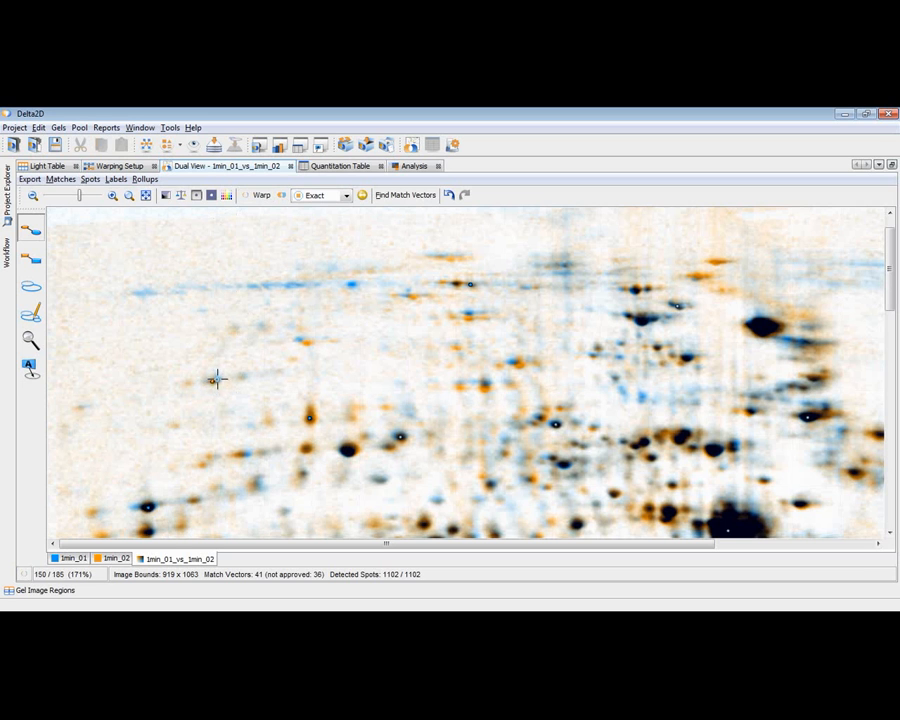
{"action": "left_click", "coordinate": [260, 197]}
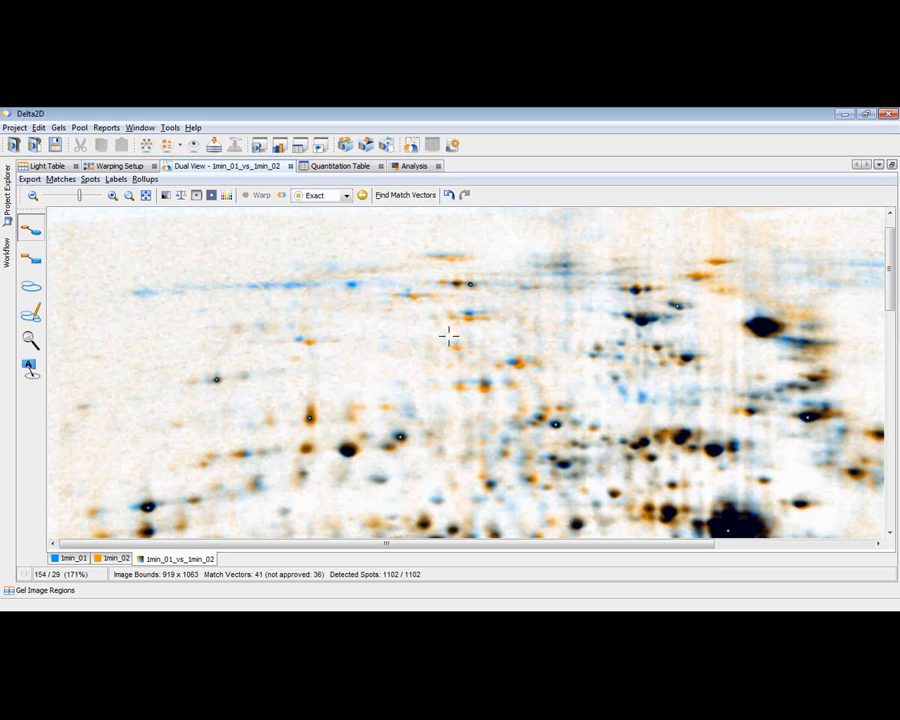
{"action": "scroll", "coordinate": [301, 458], "scroll_direction": "down", "scroll_amount": 3}
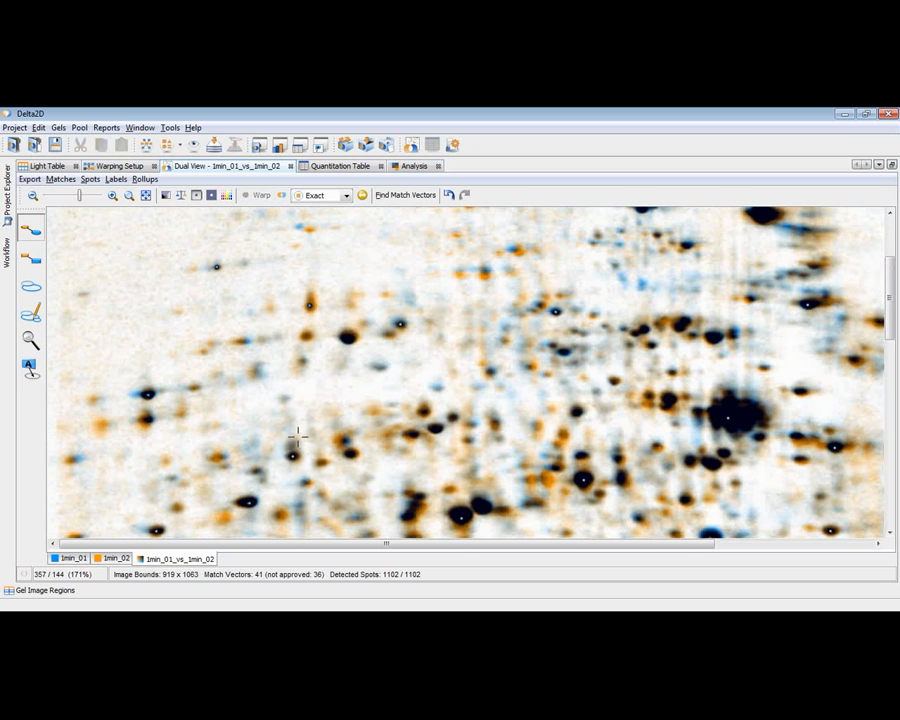
{"action": "left_click", "coordinate": [305, 483]}
{"action": "left_click", "coordinate": [260, 196]}
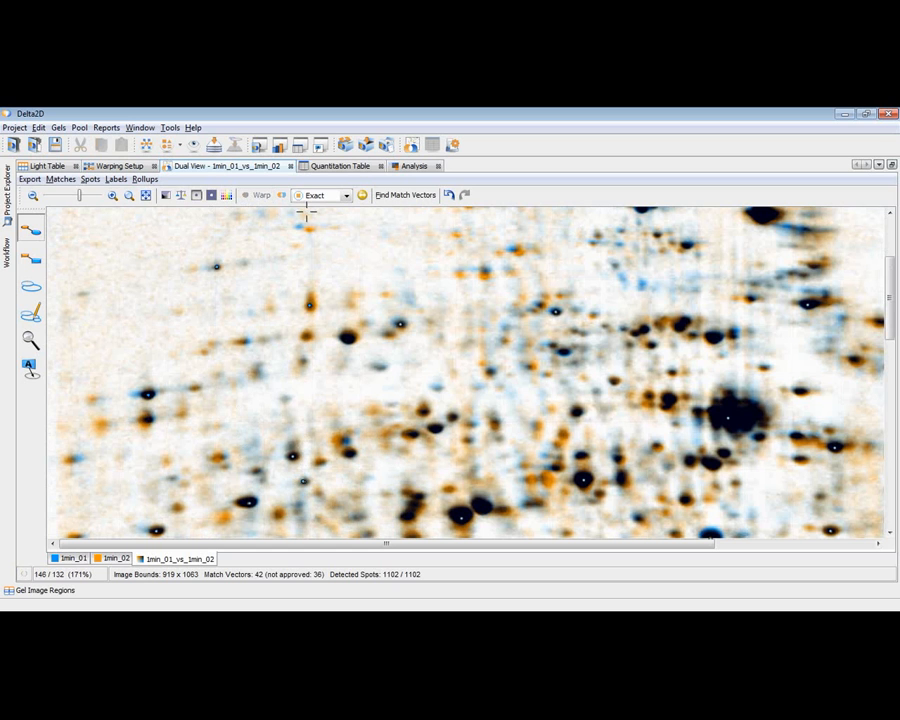
{"action": "left_click", "coordinate": [516, 250]}
{"action": "left_click", "coordinate": [262, 196]}
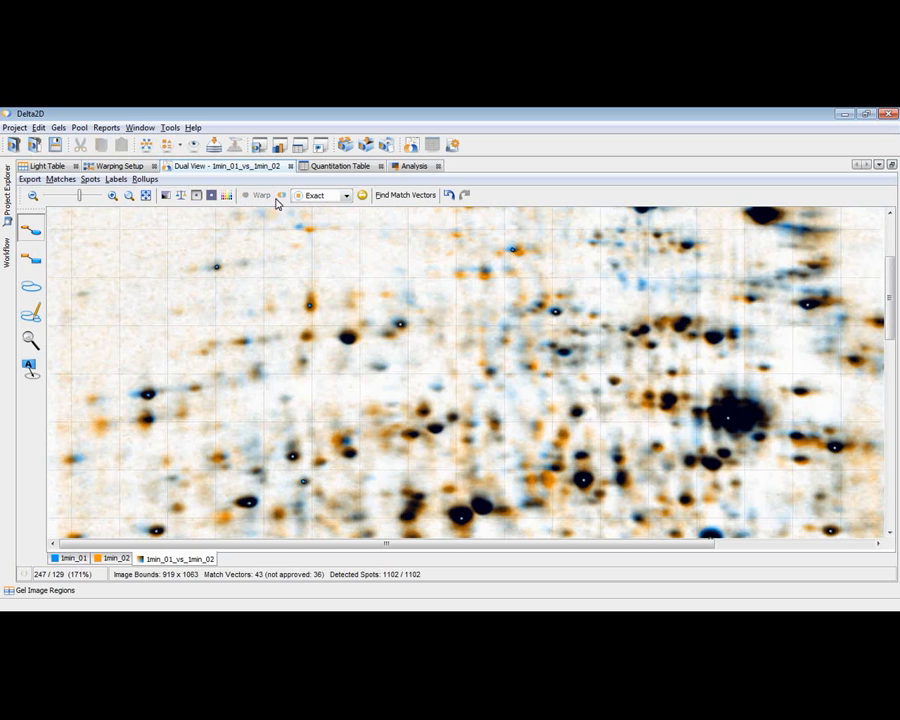
Step: Add four more match vectors to offset blue and orange spots in the gel's central region, warping the images after each one
{"action": "left_click", "coordinate": [542, 374]}
{"action": "left_click", "coordinate": [261, 195]}
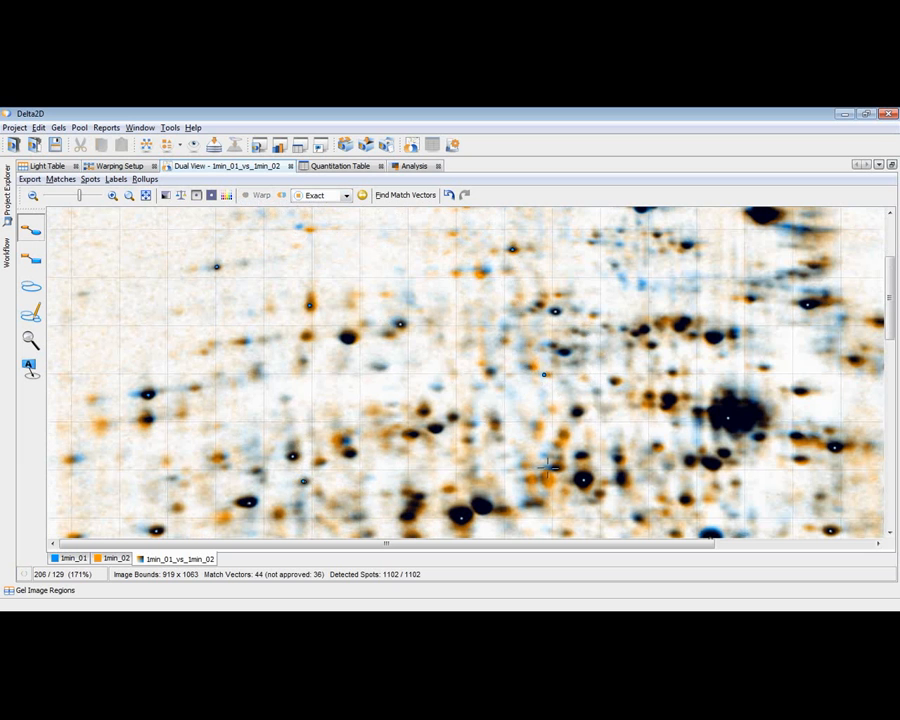
{"action": "left_click", "coordinate": [474, 418]}
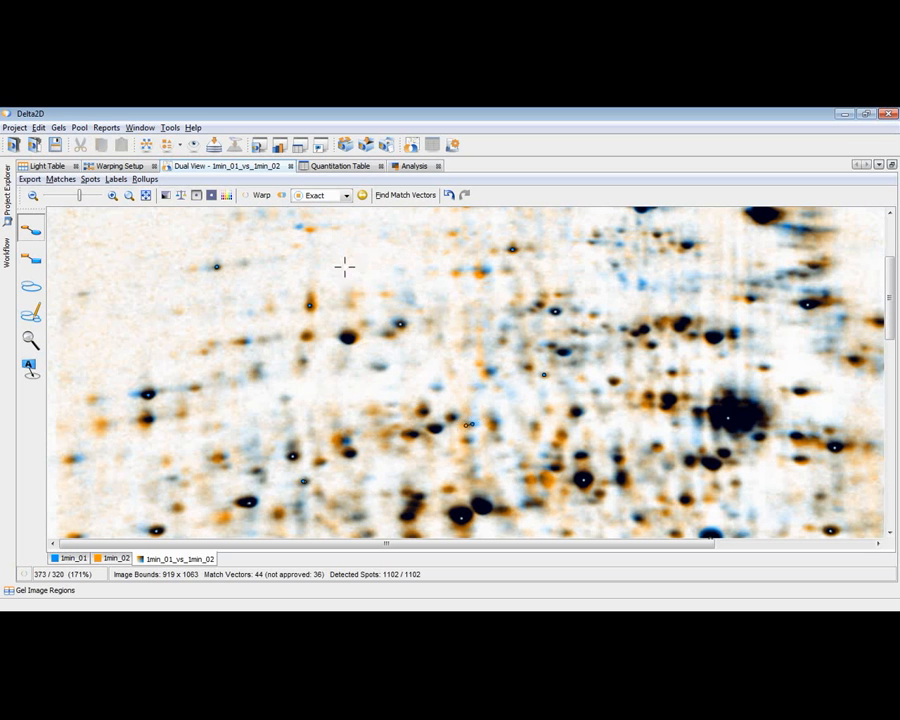
{"action": "left_click", "coordinate": [258, 196]}
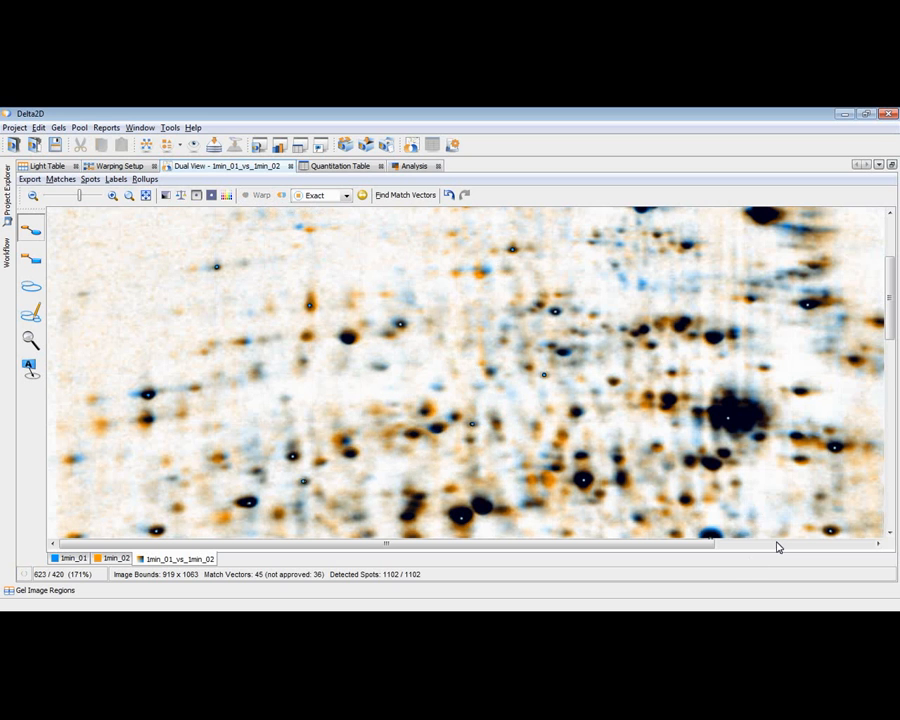
{"action": "left_click", "coordinate": [521, 479]}
{"action": "left_click", "coordinate": [258, 196]}
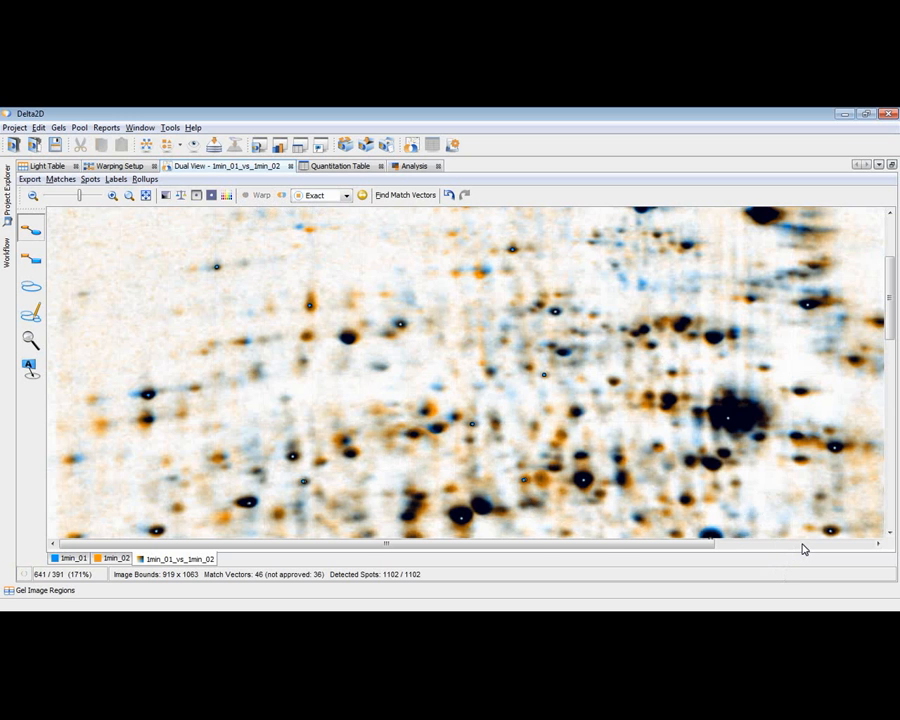
{"action": "left_click", "coordinate": [802, 545]}
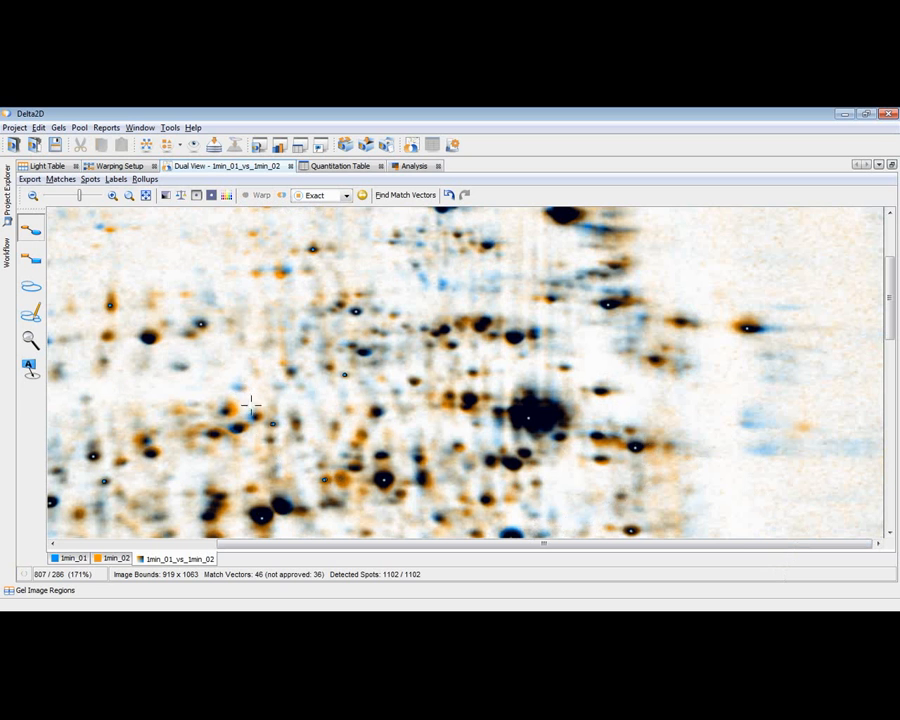
{"action": "left_click", "coordinate": [261, 196]}
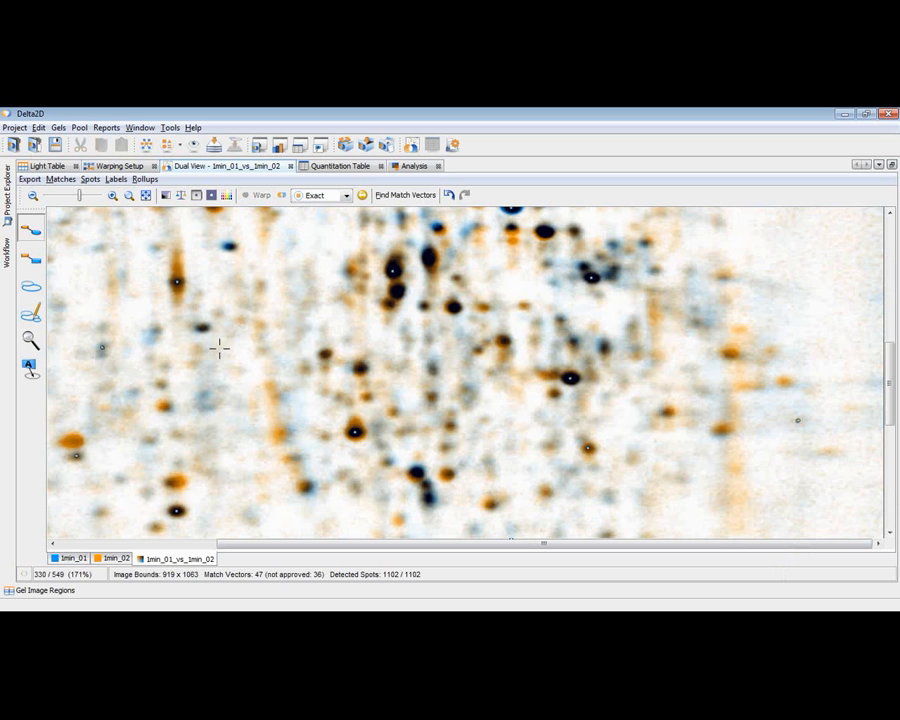
Step: Approve the match vectors of the 1min_01 and 1min_02 pair in the workflow and check the status of all direct warpings
{"action": "left_click", "coordinate": [8, 254]}
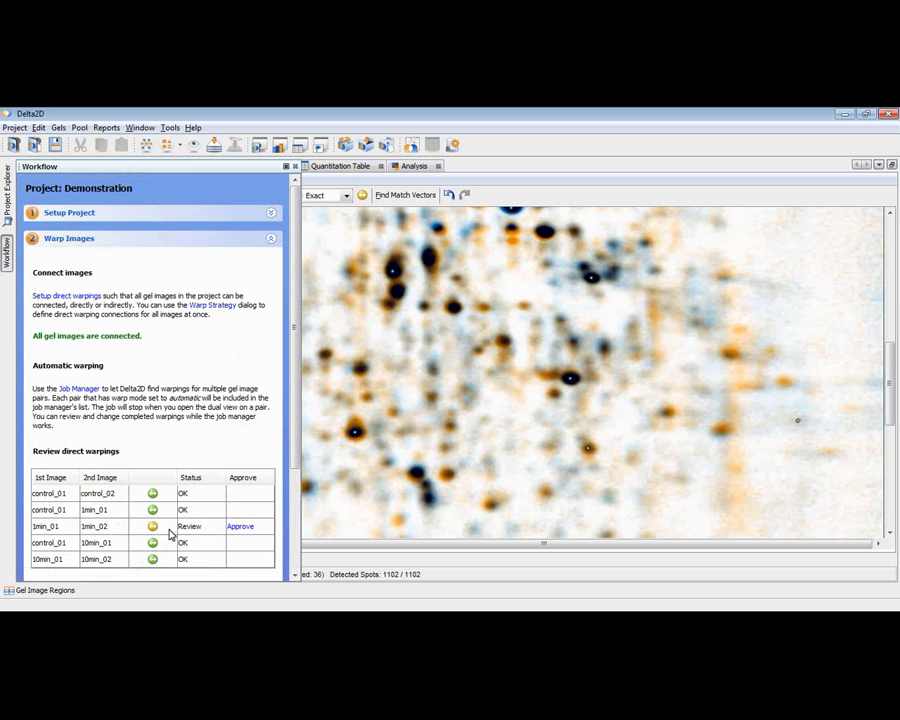
{"action": "left_click", "coordinate": [241, 528]}
{"action": "double_click", "coordinate": [241, 532]}
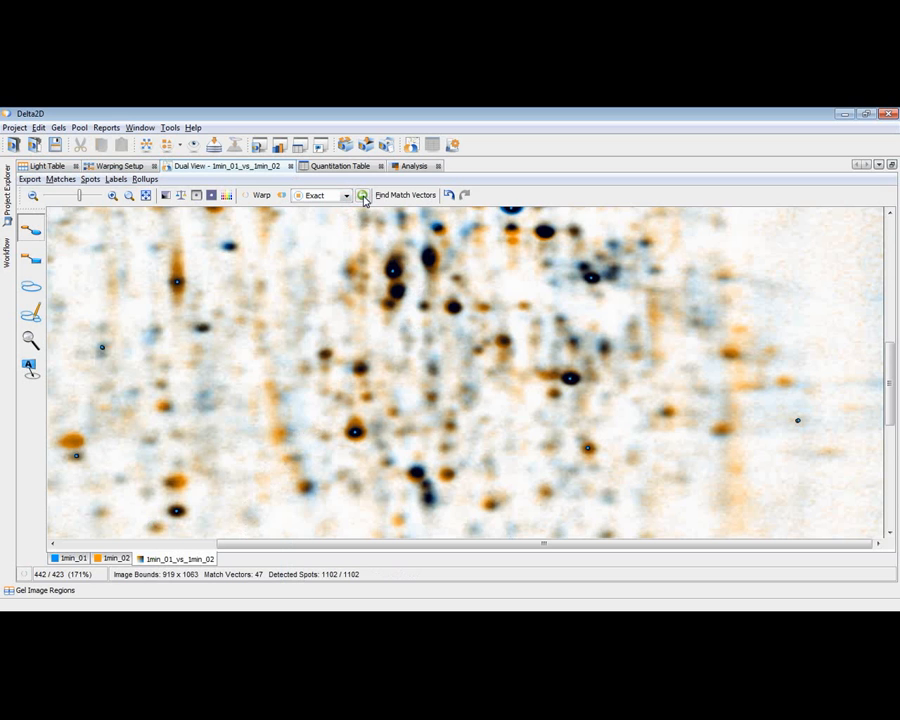
{"action": "mouse_move", "coordinate": [365, 201]}
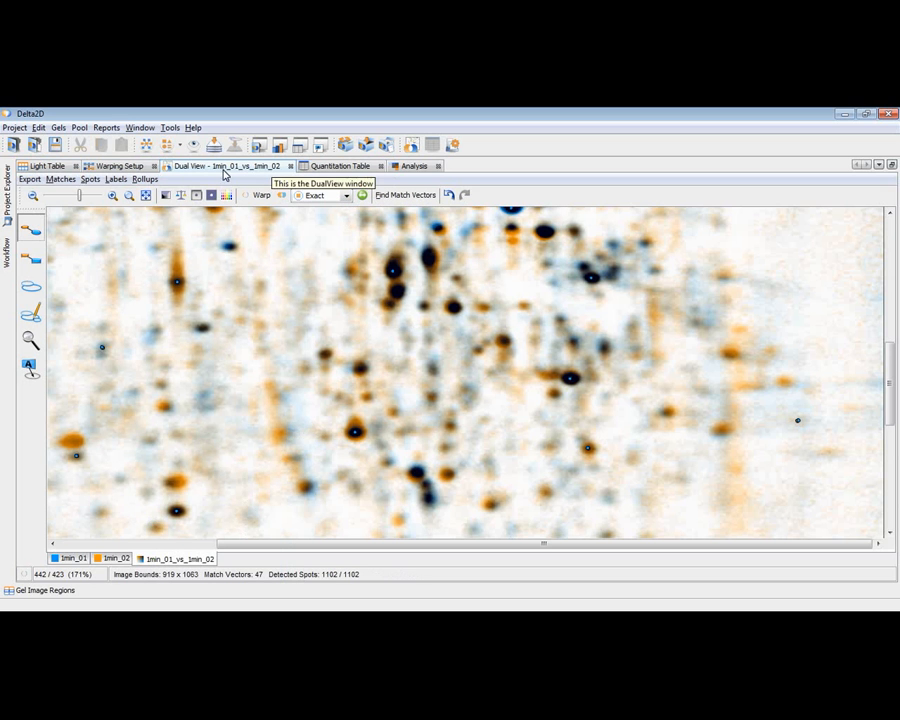
{"action": "left_click", "coordinate": [7, 250]}
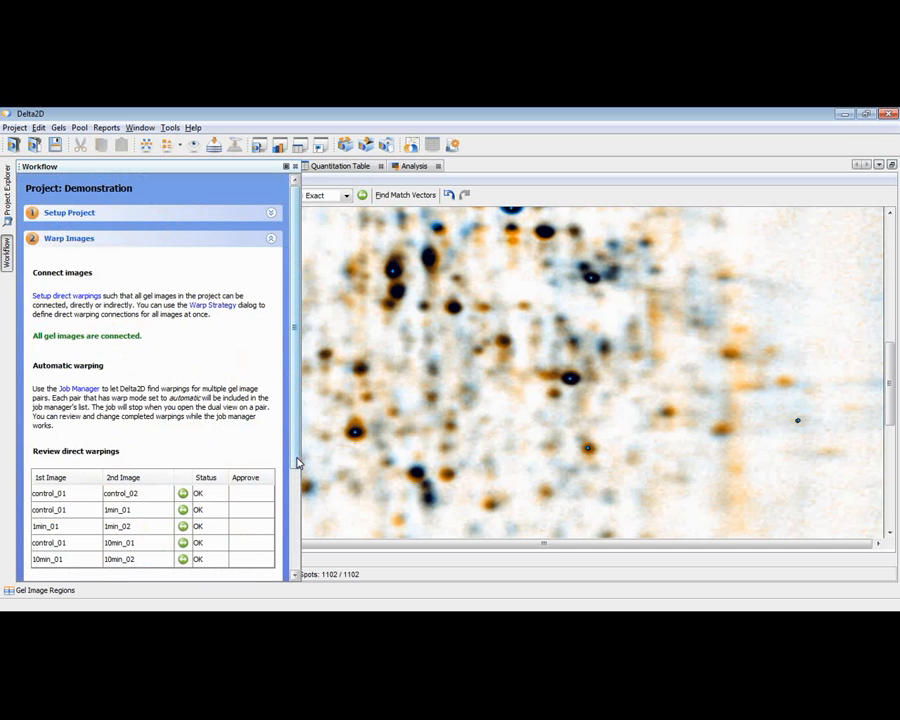
{"action": "scroll", "coordinate": [297, 462], "scroll_direction": "down", "scroll_amount": 3}
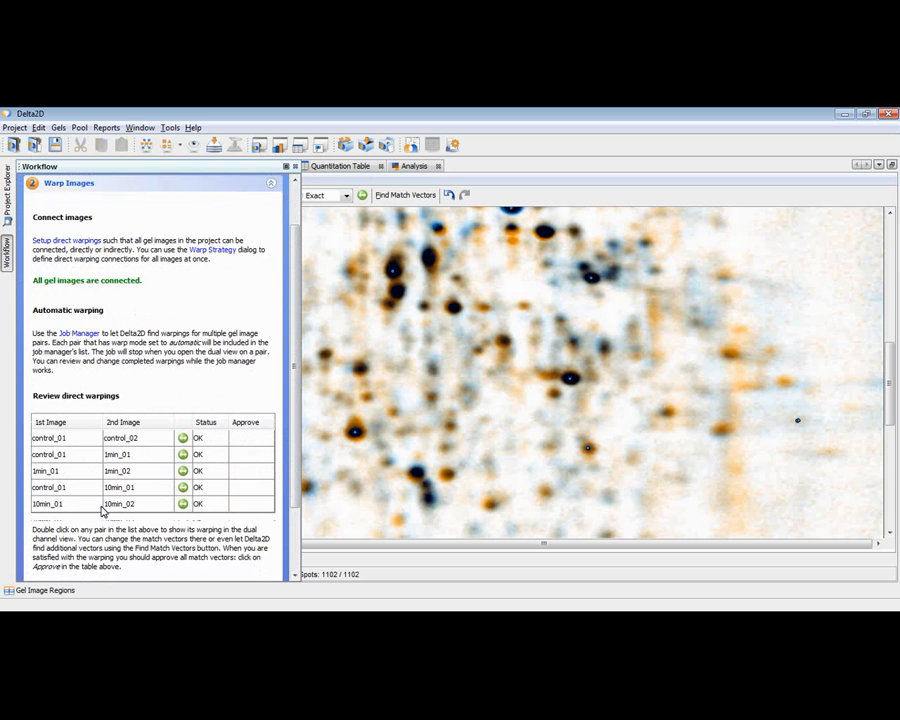
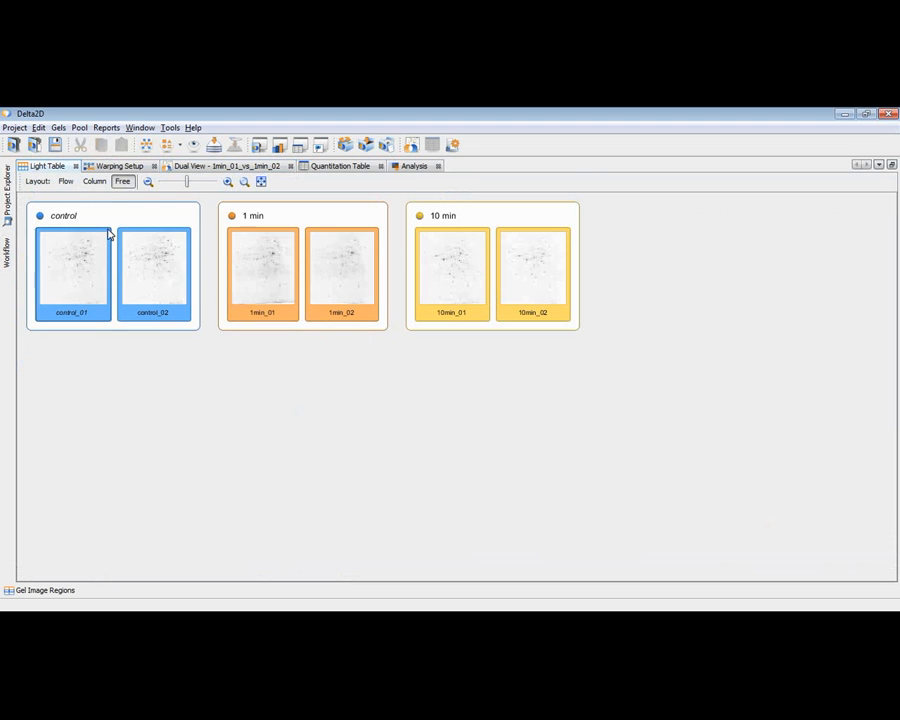
Step: Fuse all gel images in the workflow's Detect and Quantify Spots stage, using control_01 as master and the Union fusion type
{"action": "left_click", "coordinate": [112, 166]}
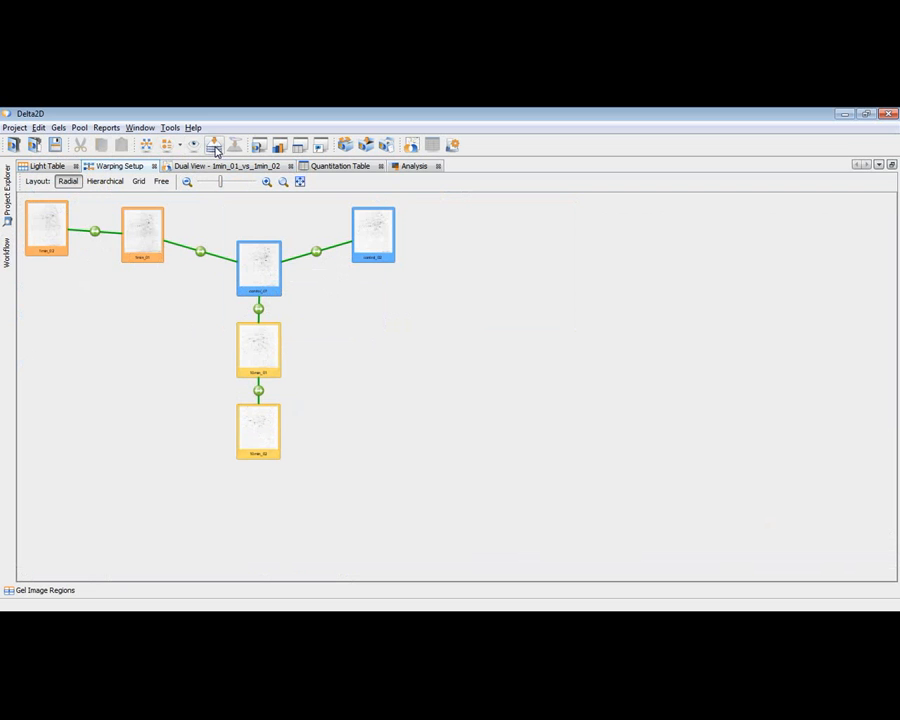
{"action": "left_click", "coordinate": [7, 255]}
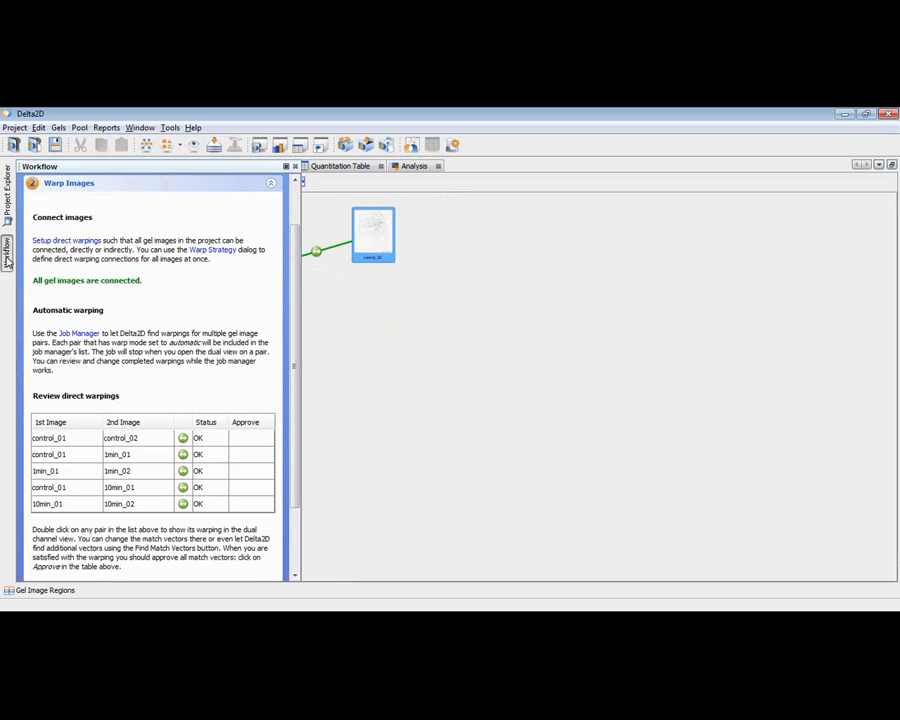
{"action": "left_click", "coordinate": [271, 188]}
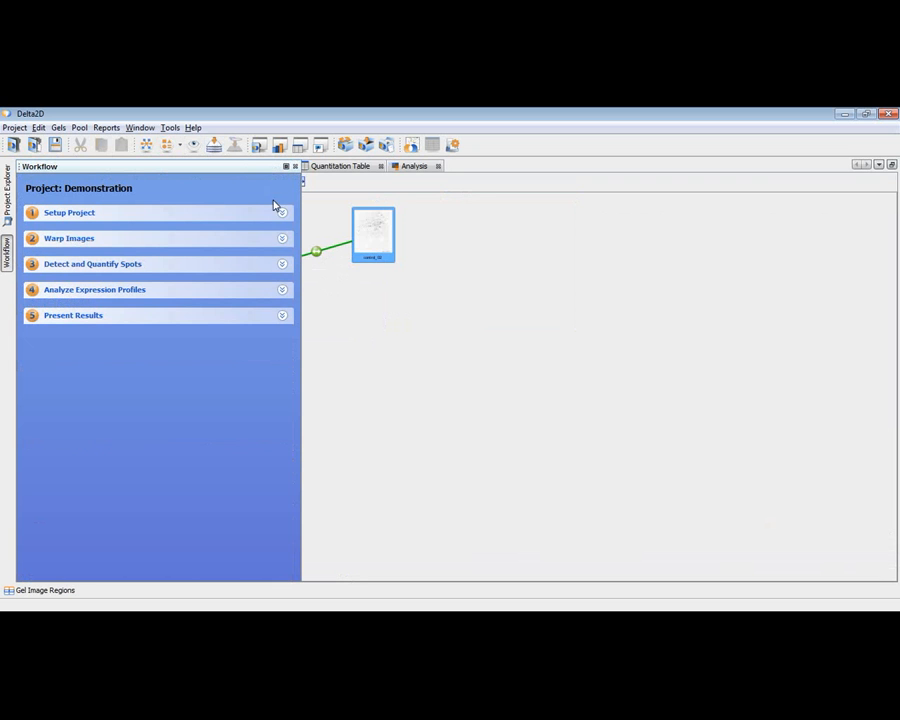
{"action": "left_click", "coordinate": [282, 266]}
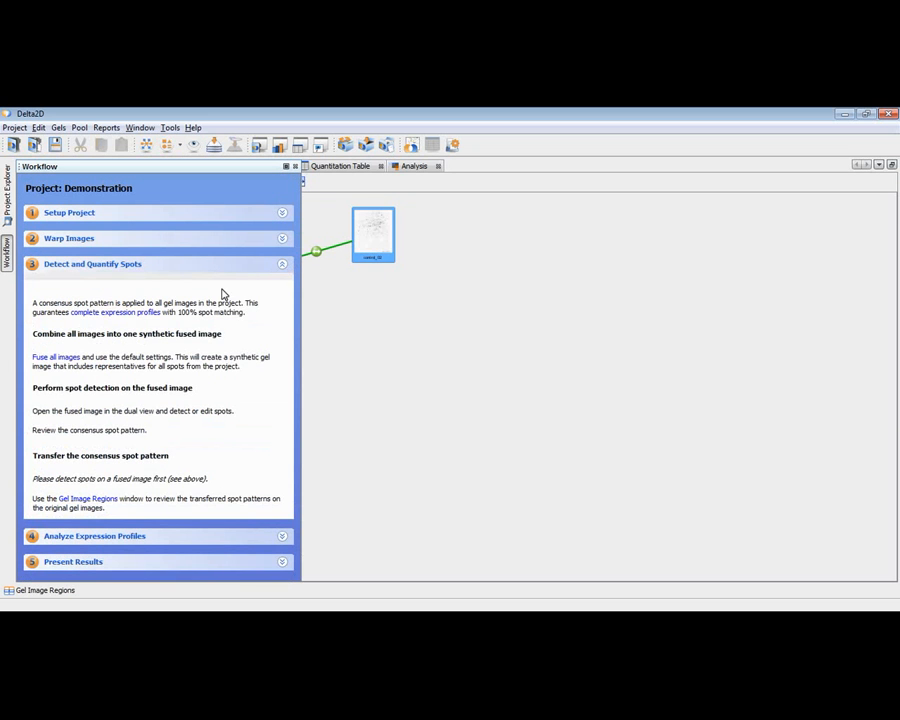
{"action": "left_click", "coordinate": [58, 358]}
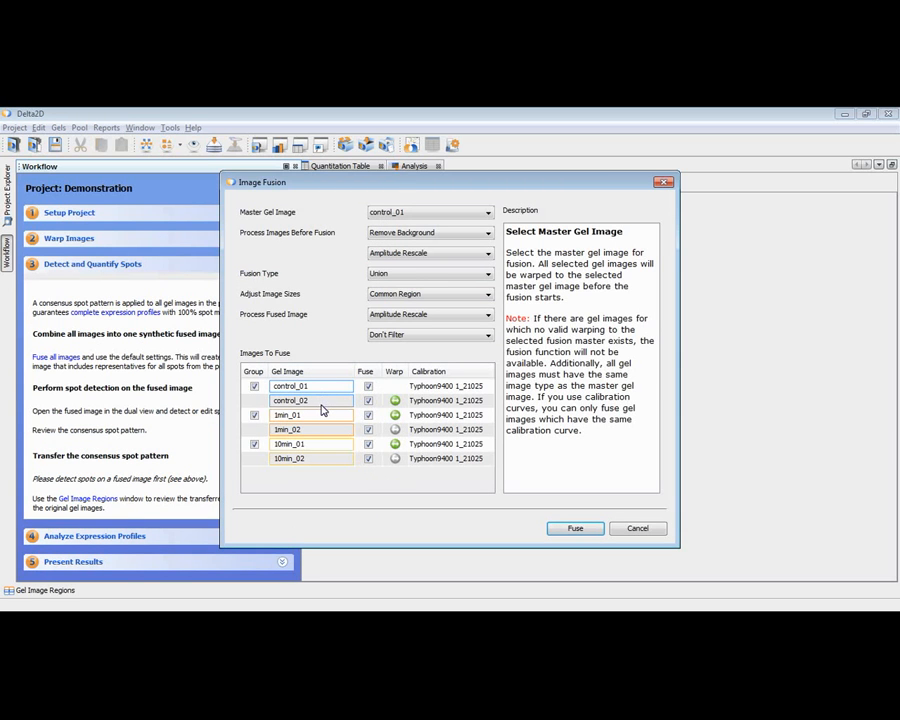
{"action": "mouse_move", "coordinate": [322, 408]}
{"action": "left_click", "coordinate": [368, 402]}
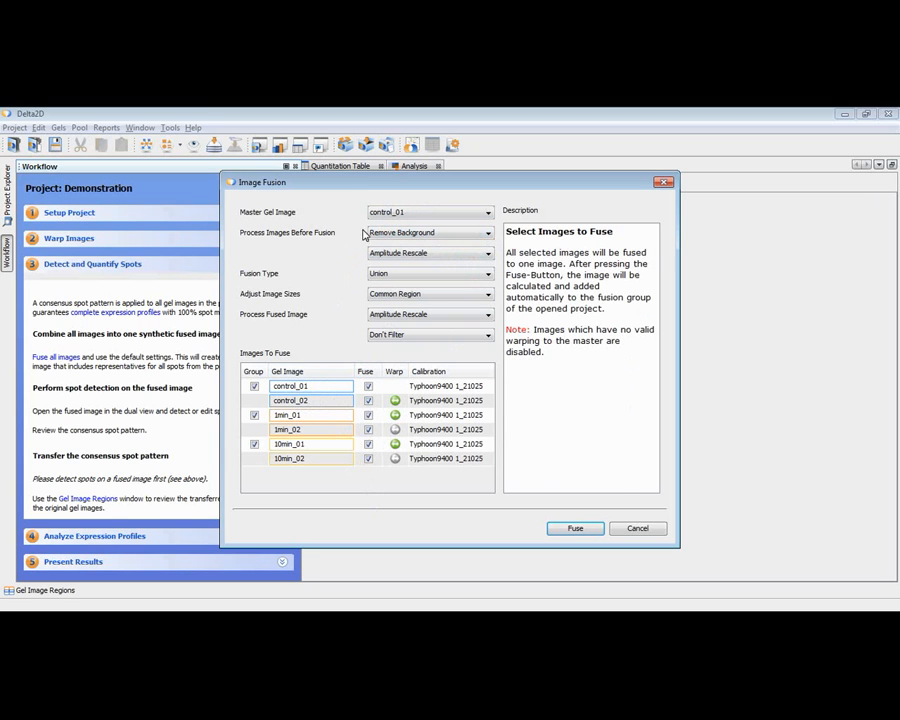
{"action": "left_click", "coordinate": [396, 274]}
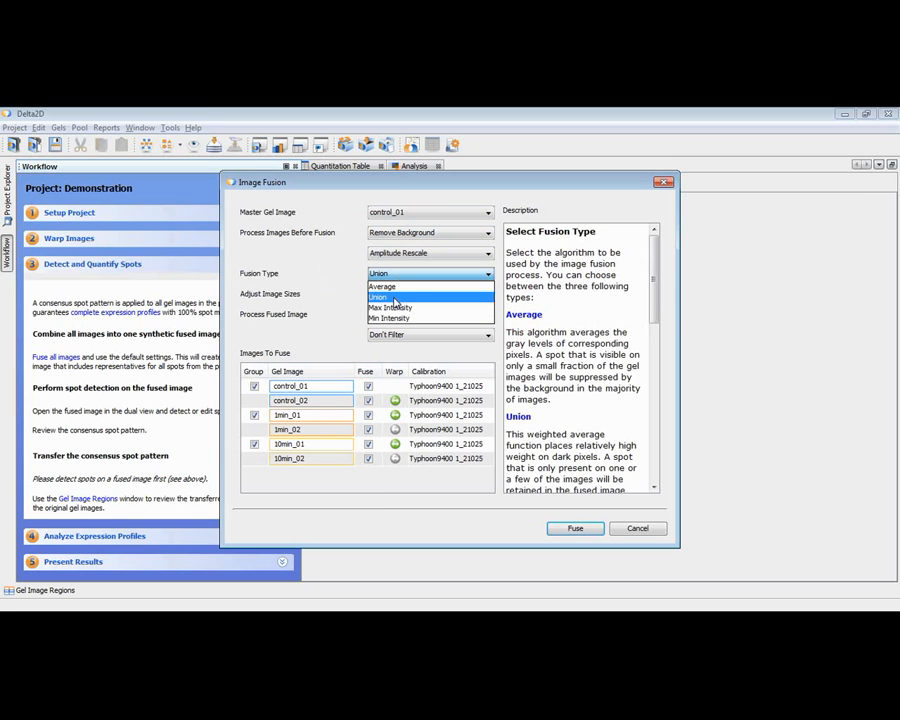
{"action": "left_click", "coordinate": [396, 297]}
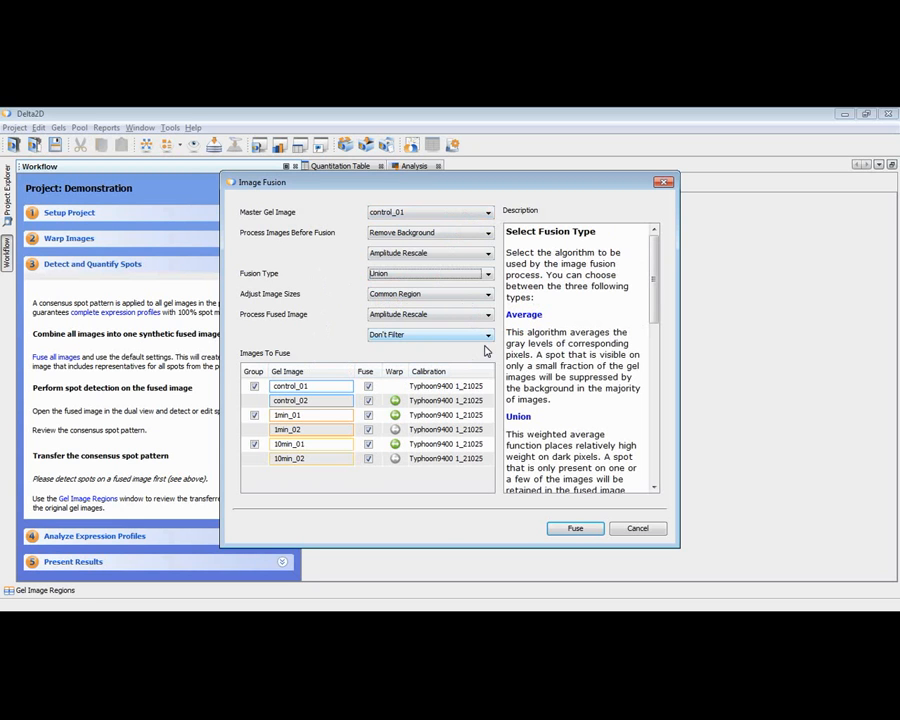
{"action": "left_click", "coordinate": [583, 530]}
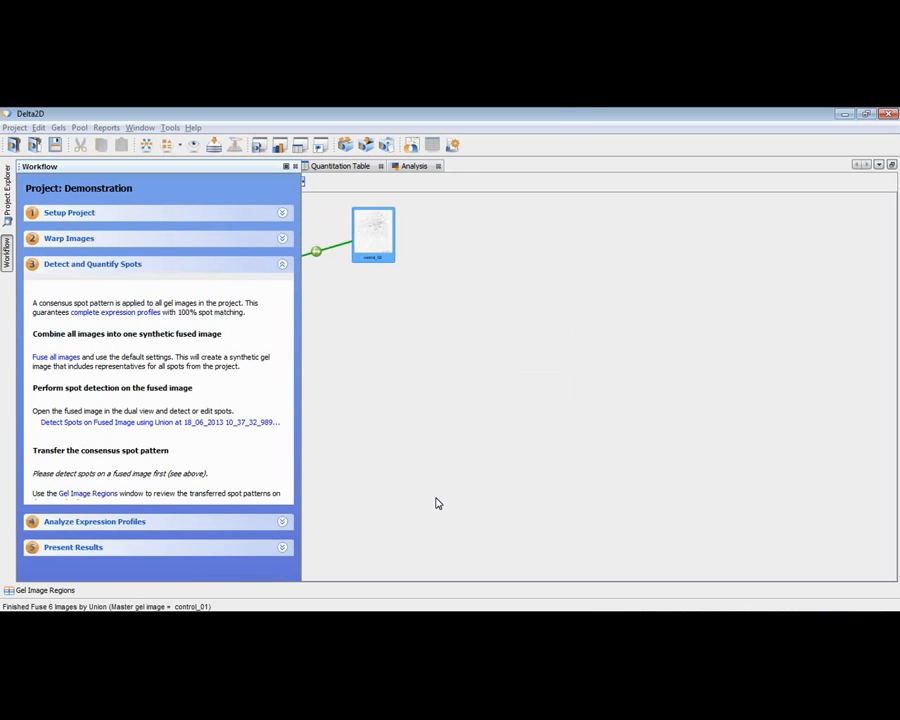
Step: Check the fused image in the warping setup, then open it in the dual view and fit the whole gel into view
{"action": "left_click", "coordinate": [9, 266]}
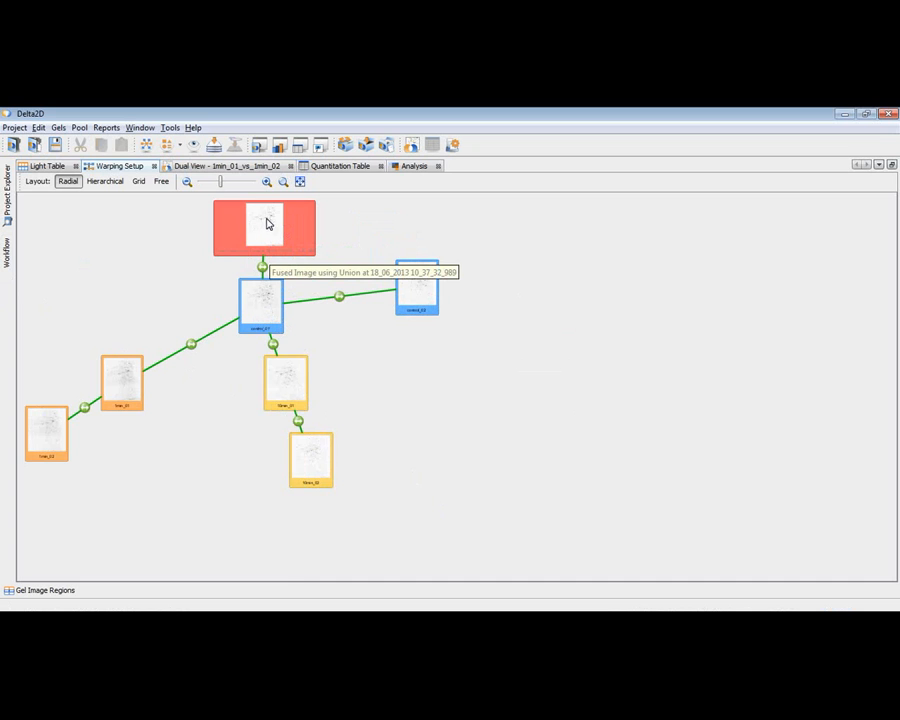
{"action": "left_click", "coordinate": [7, 256]}
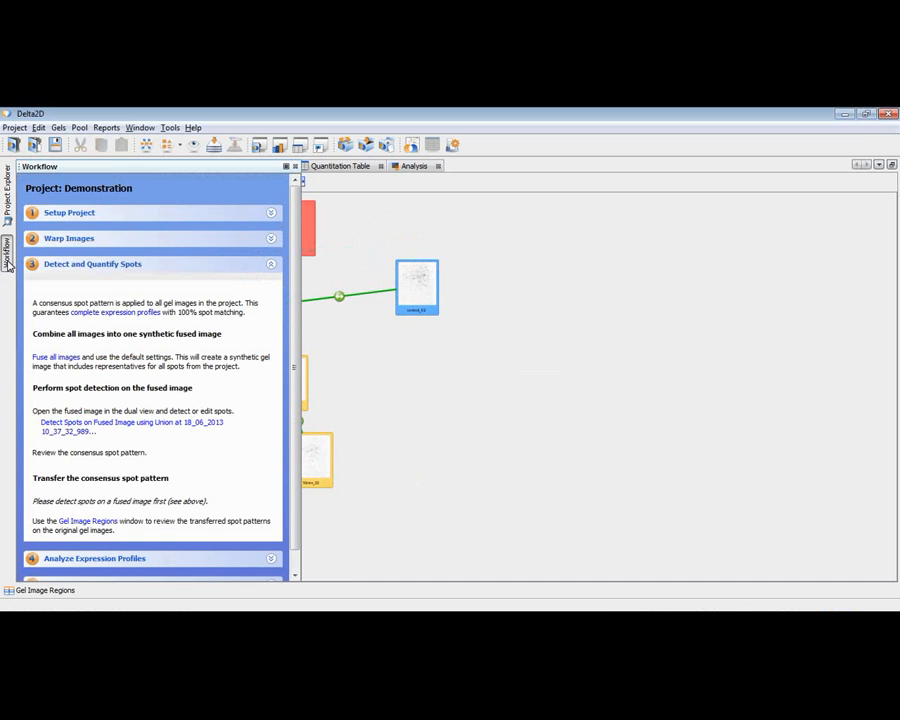
{"action": "left_click", "coordinate": [75, 428]}
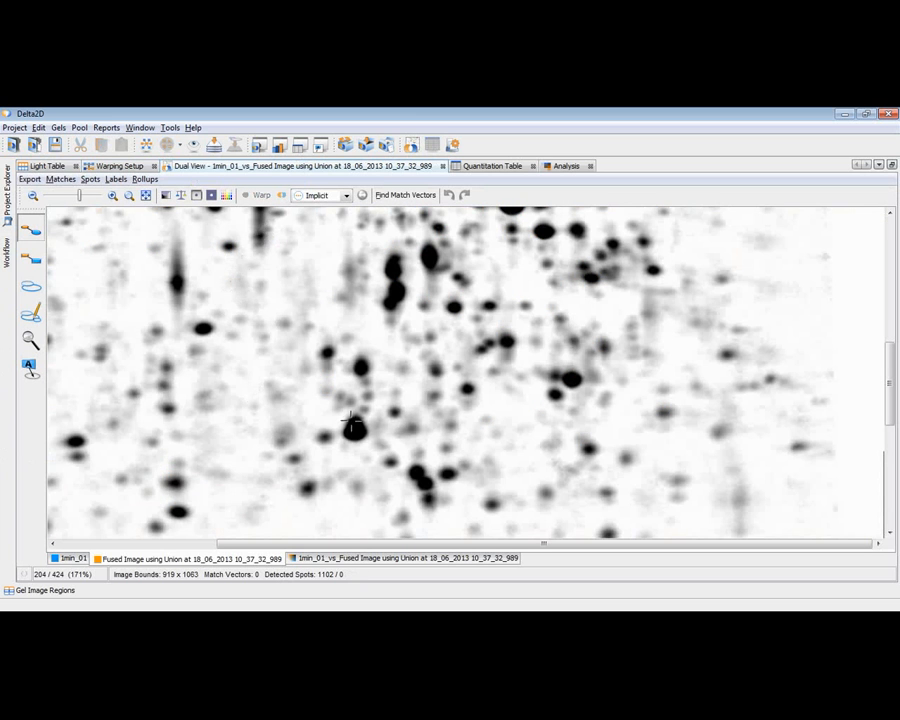
{"action": "left_click", "coordinate": [146, 195]}
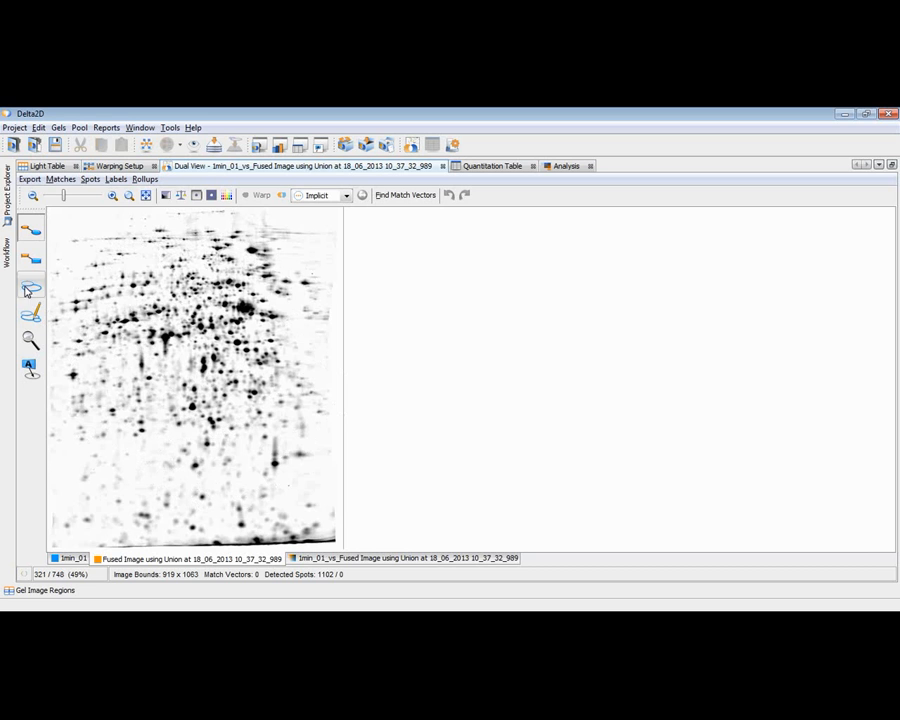
Step: Detect spots on the fused image with local background region 32, average spot size 10, sensitivity 20.0 % and modeled spots created
{"action": "left_click", "coordinate": [7, 252]}
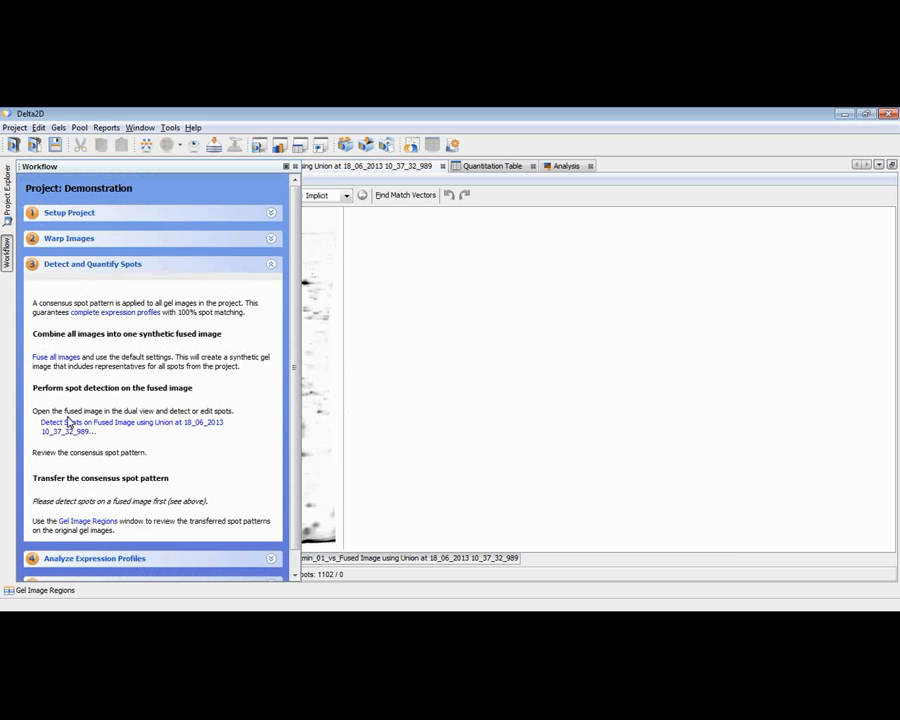
{"action": "left_click", "coordinate": [74, 426]}
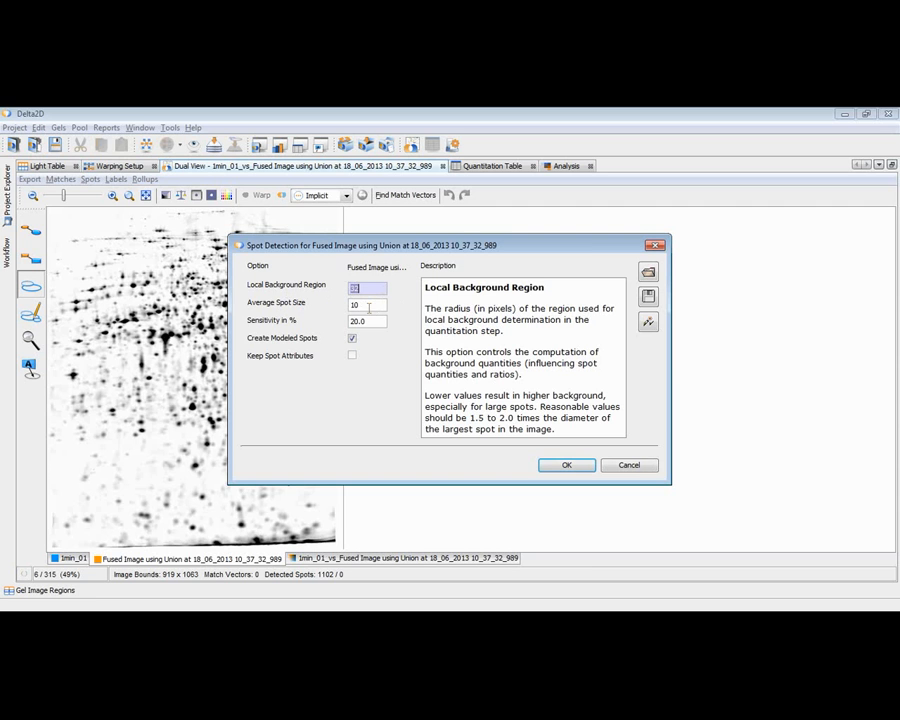
{"action": "left_click", "coordinate": [368, 305]}
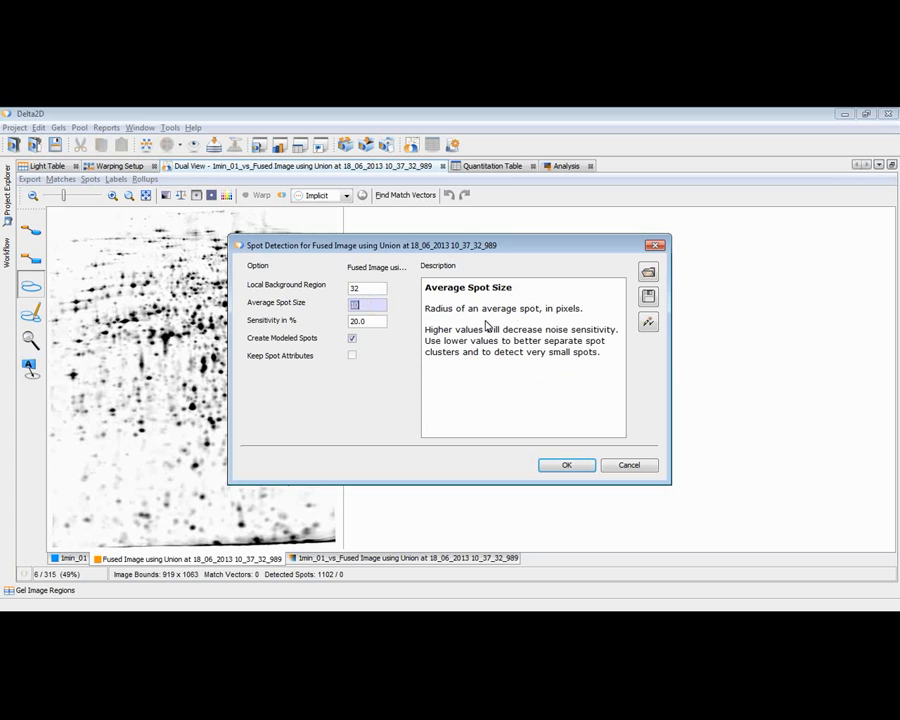
{"action": "key", "text": "Tab"}
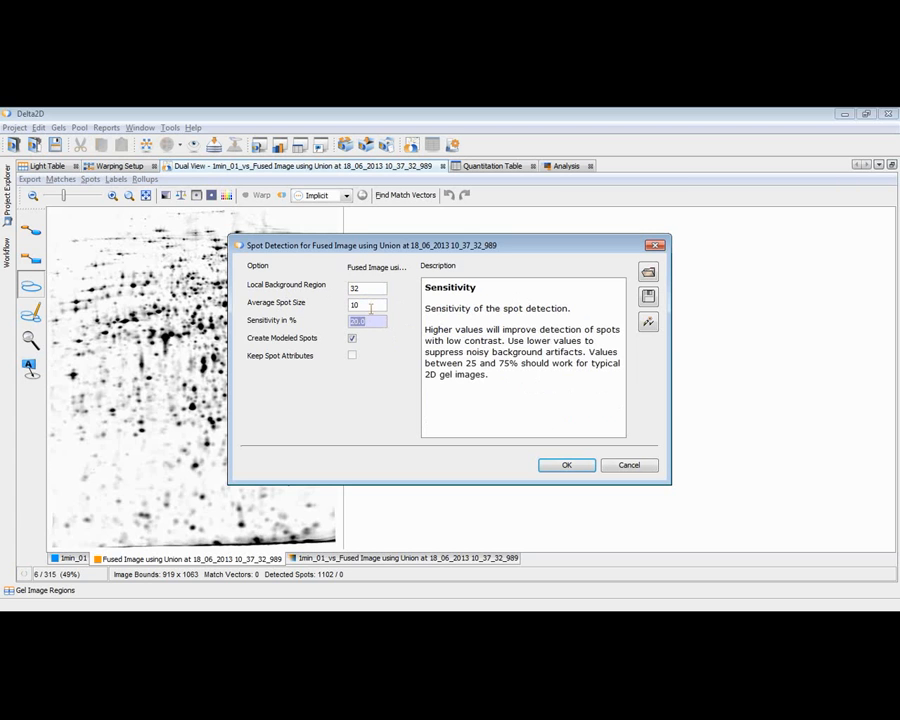
{"action": "left_click", "coordinate": [371, 305]}
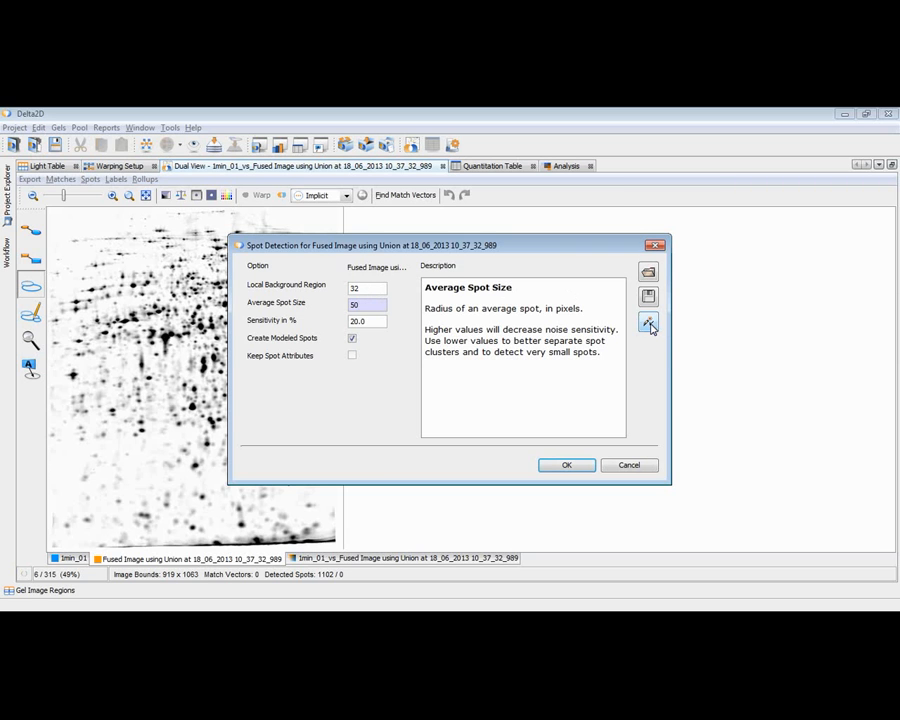
{"action": "type", "text": "10"}
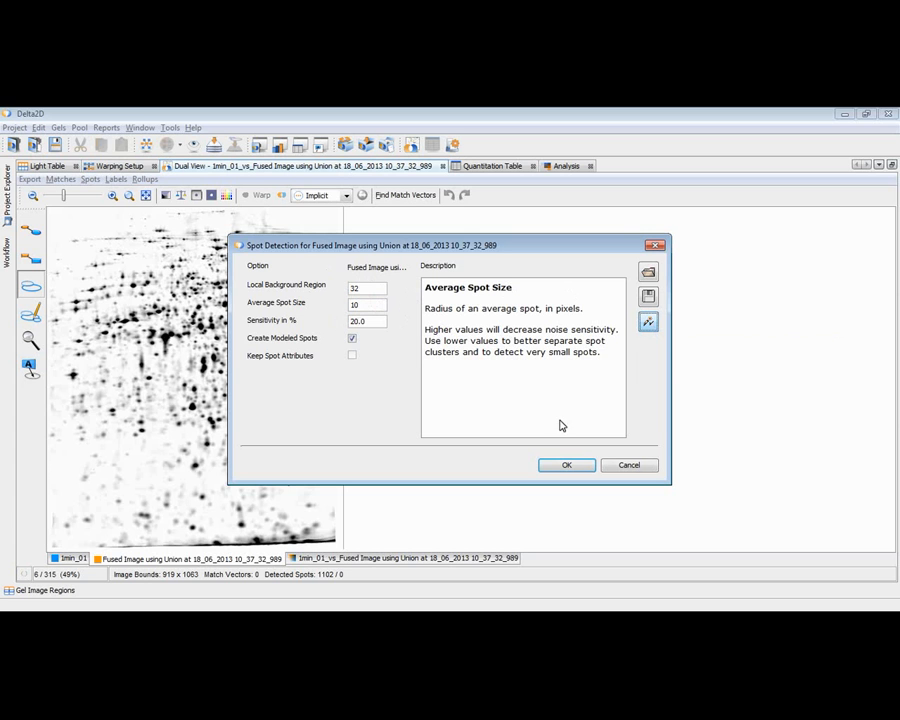
{"action": "left_click", "coordinate": [566, 467]}
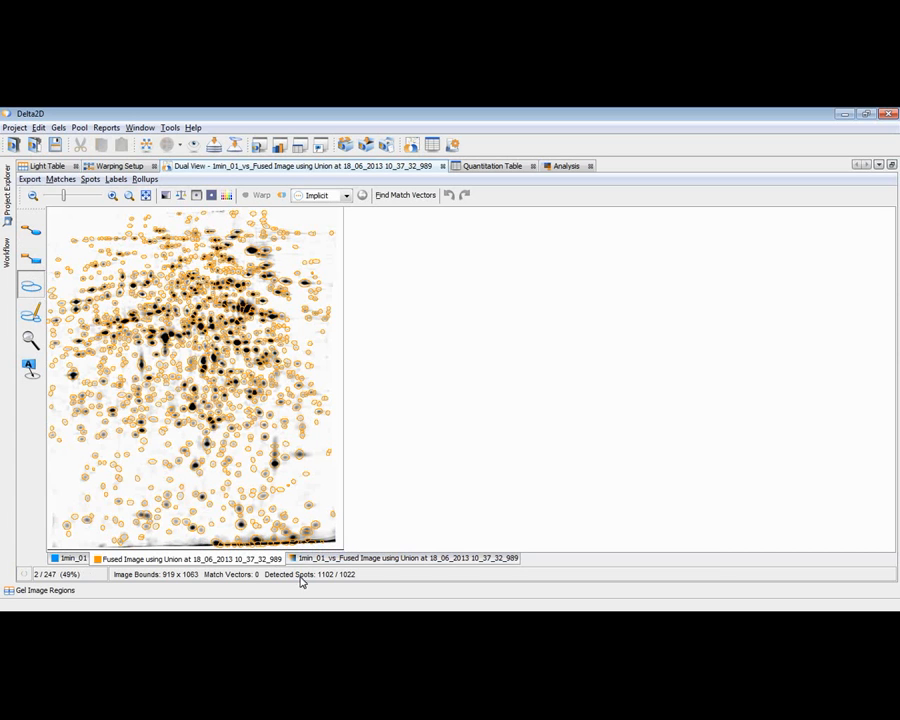
Step: Cancel the row of false spots along the bottom edge of the fused gel image
{"action": "left_click_drag", "start_coordinate": [339, 542], "coordinate": [195, 549]}
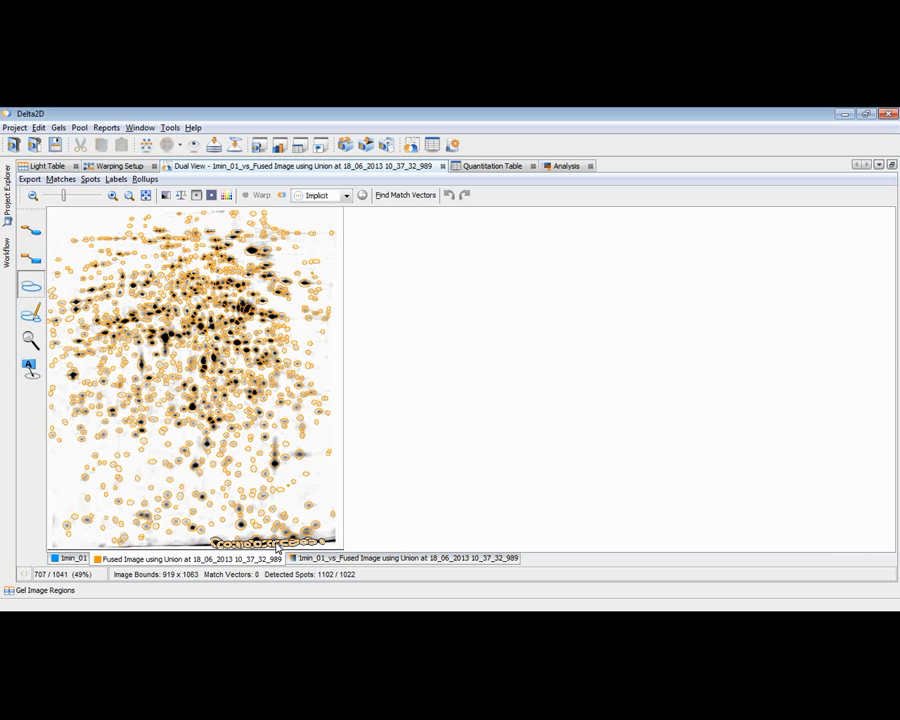
{"action": "right_click", "coordinate": [275, 546]}
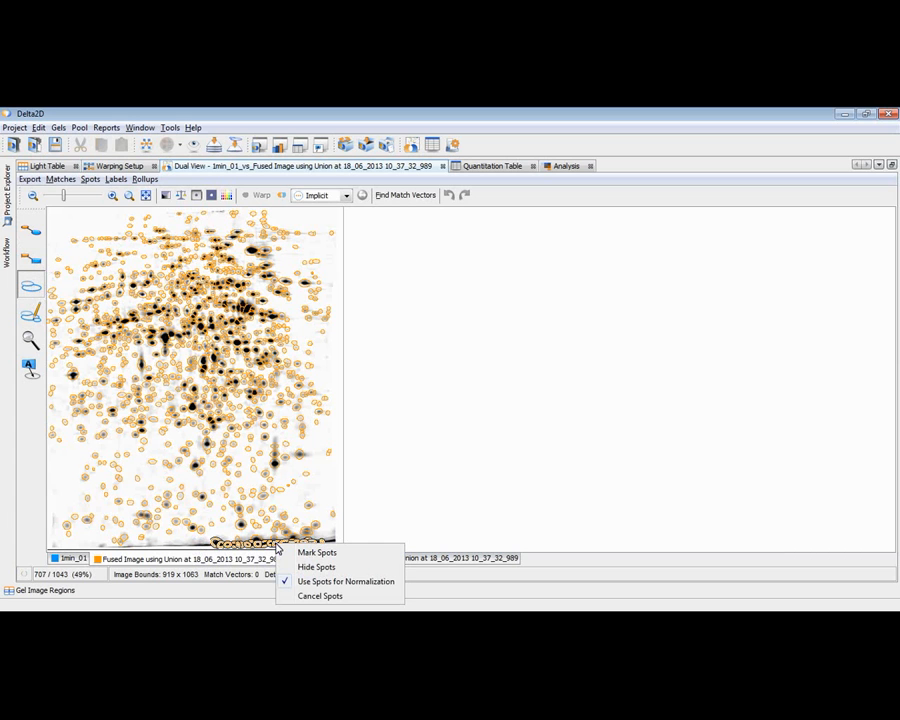
{"action": "left_click", "coordinate": [305, 597]}
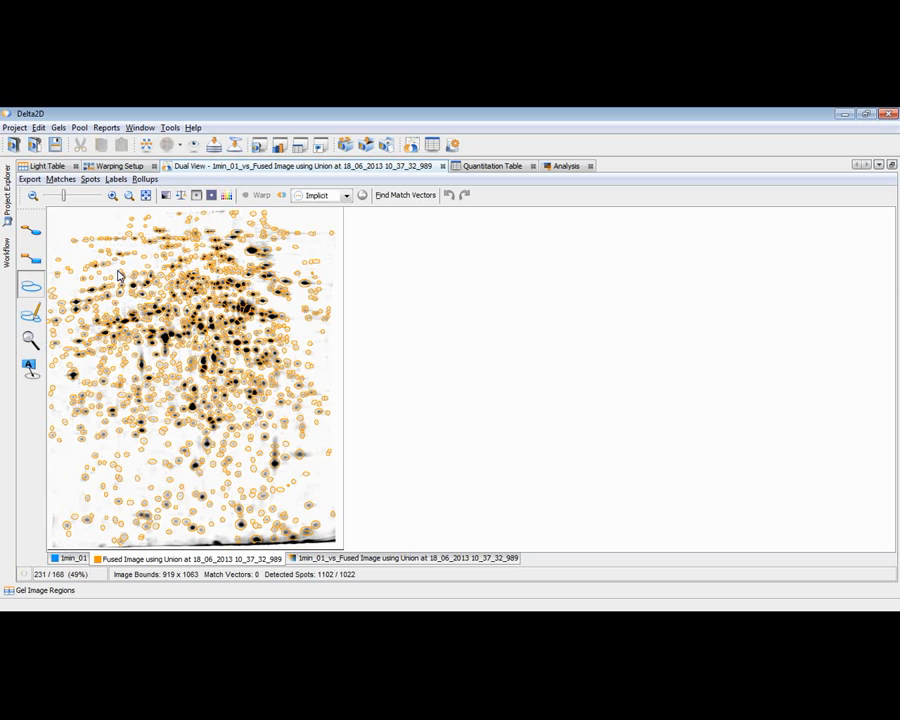
Step: Remove individual faint spots in the upper left region of the fused gel image
{"action": "left_click", "coordinate": [31, 288]}
{"action": "scroll", "coordinate": [128, 262], "scroll_direction": "up", "scroll_amount": 3}
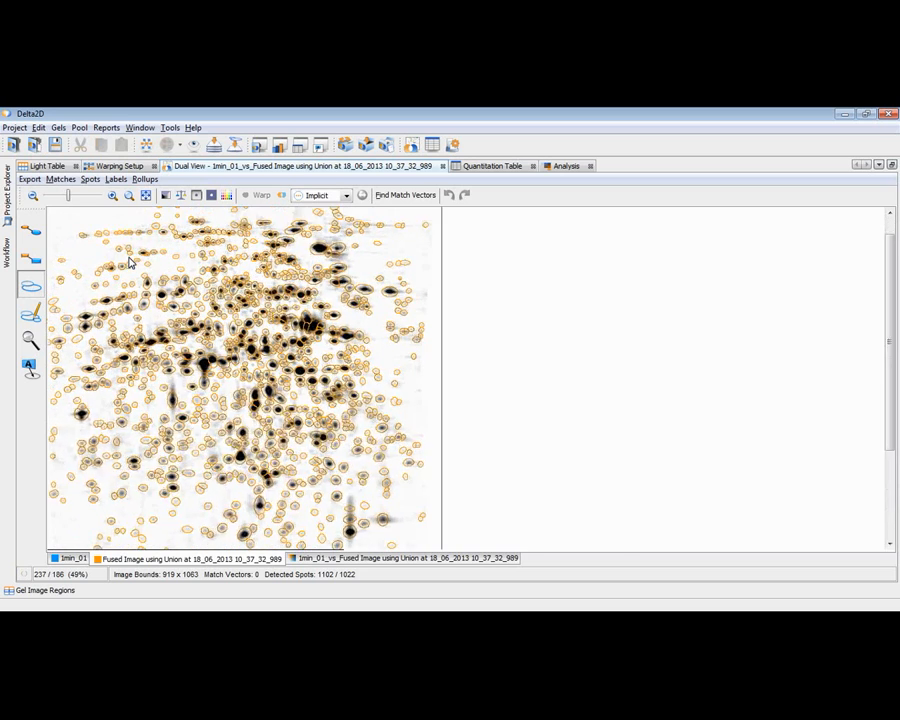
{"action": "scroll", "coordinate": [130, 260], "scroll_direction": "up", "scroll_amount": 3}
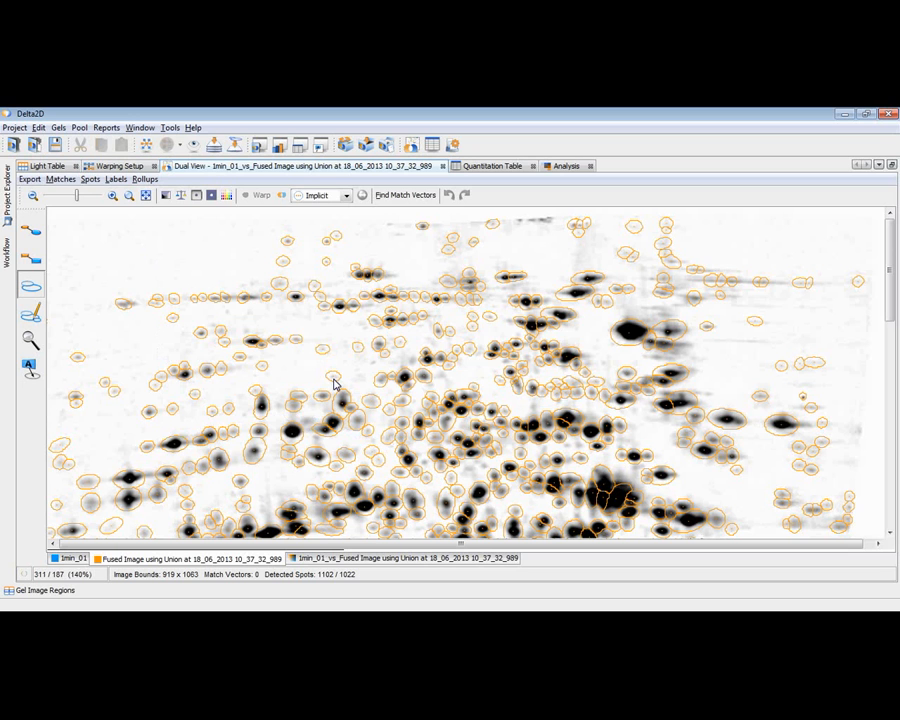
{"action": "left_click", "coordinate": [280, 285]}
{"action": "left_click", "coordinate": [323, 350]}
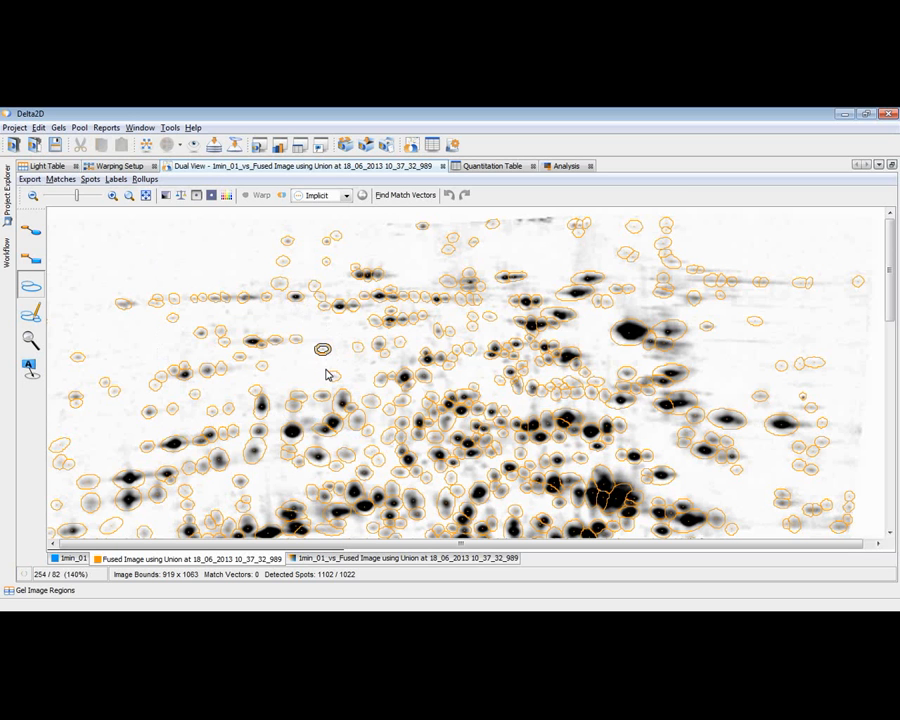
{"action": "left_click", "coordinate": [333, 377]}
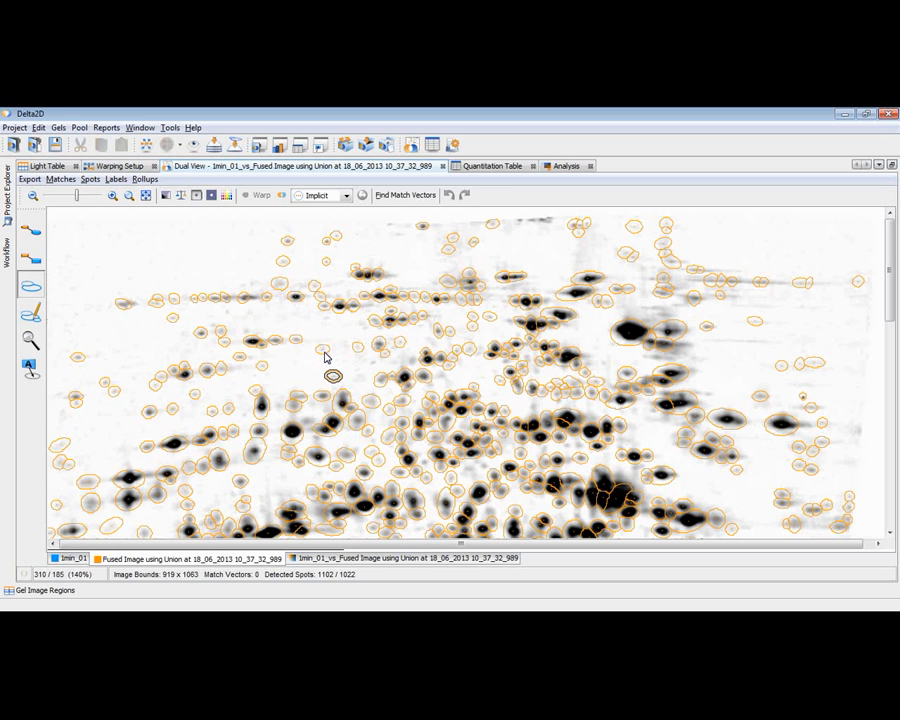
{"action": "left_click", "coordinate": [324, 350]}
{"action": "left_click", "coordinate": [334, 378]}
{"action": "key", "text": "Delete"}
Step: Open the quantitation table for the fused image only
{"action": "left_click", "coordinate": [8, 200]}
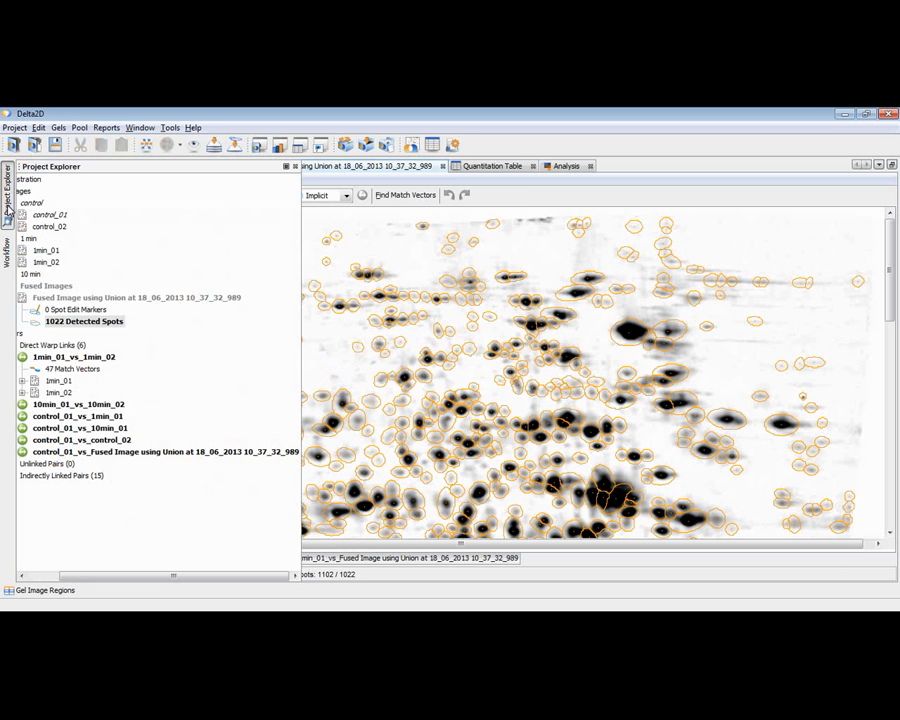
{"action": "left_click", "coordinate": [78, 298]}
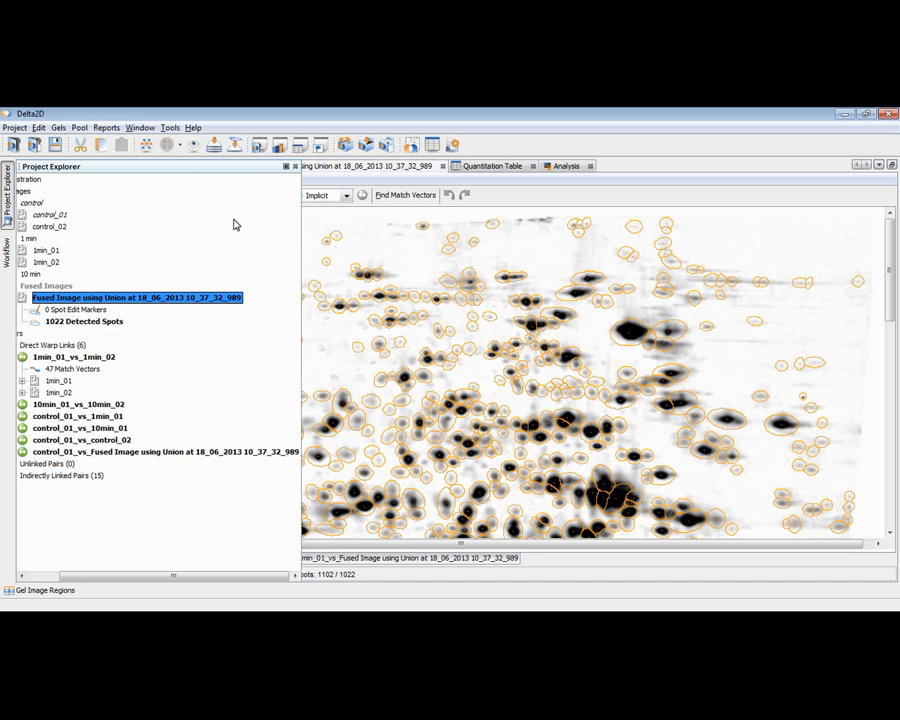
{"action": "left_click", "coordinate": [432, 146]}
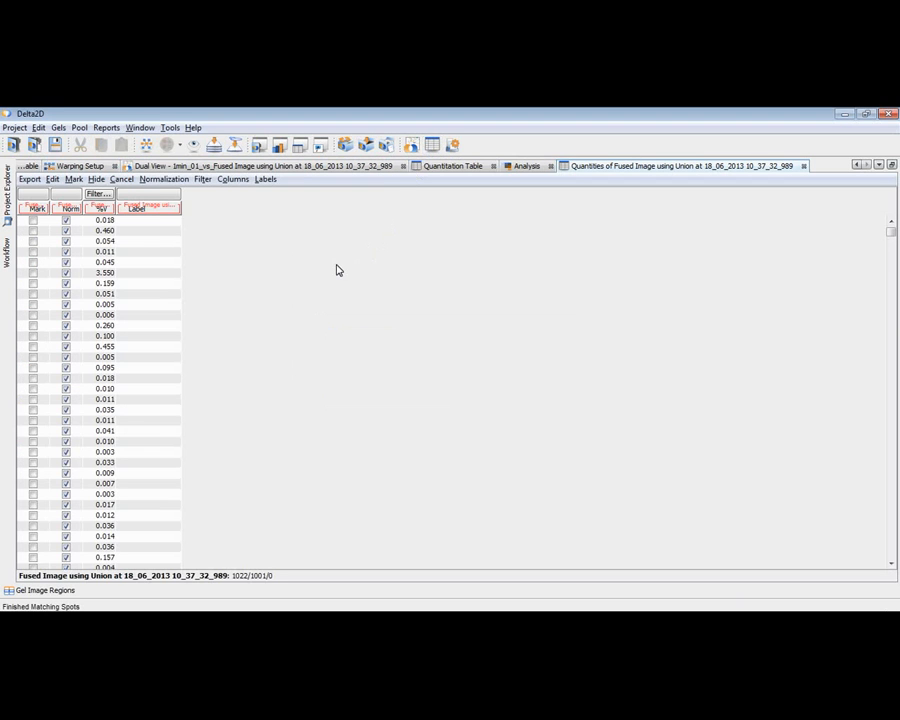
Step: Add the spot quality column (Q) to the fused image's table, sort it in ascending order and select the lowest-quality spot
{"action": "left_click", "coordinate": [224, 180]}
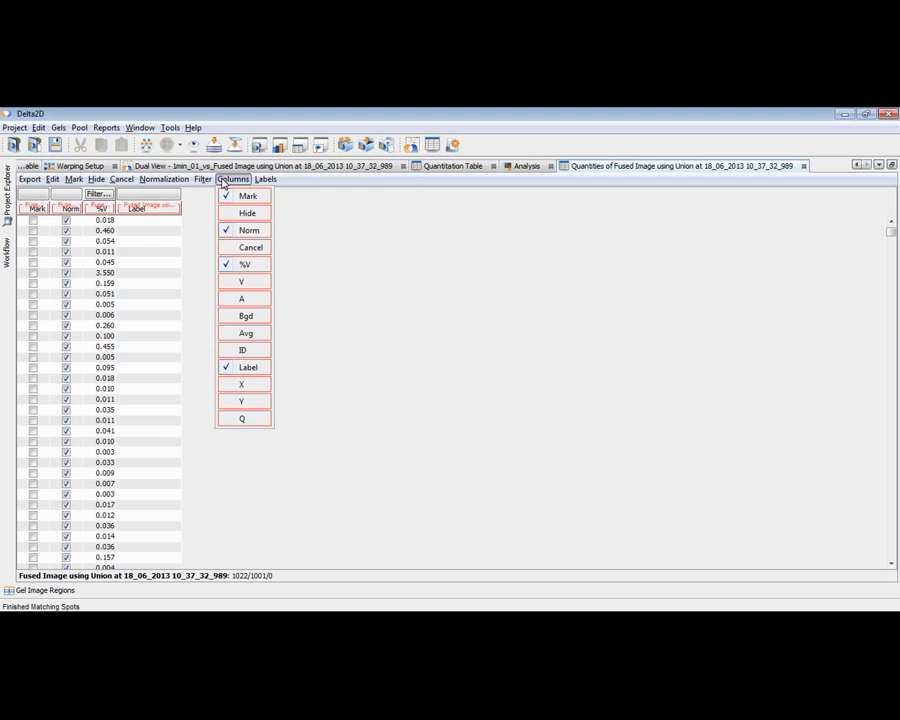
{"action": "left_click", "coordinate": [240, 419]}
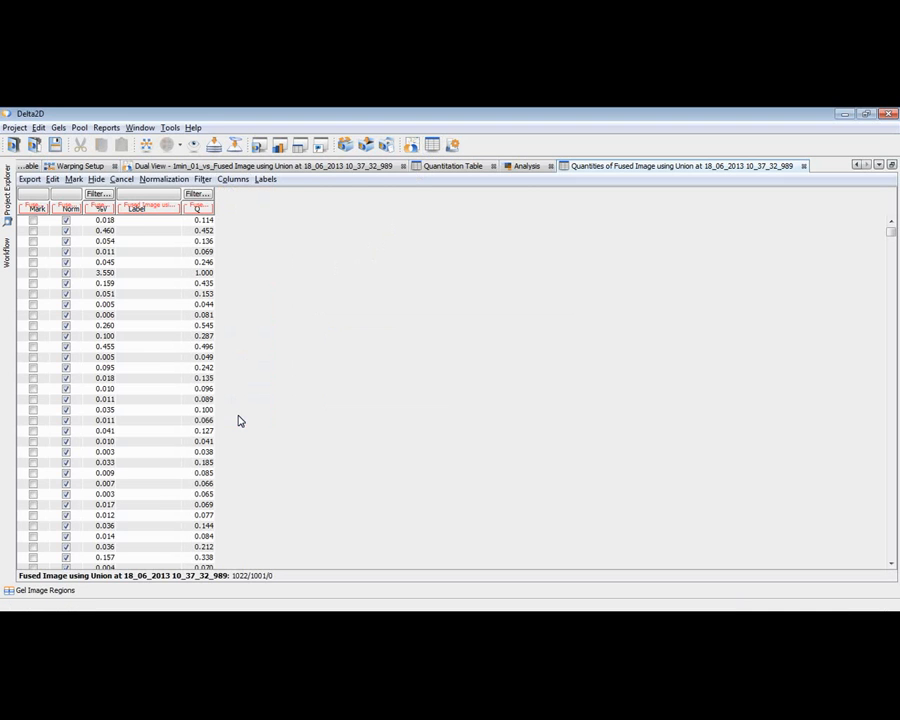
{"action": "left_click", "coordinate": [202, 209]}
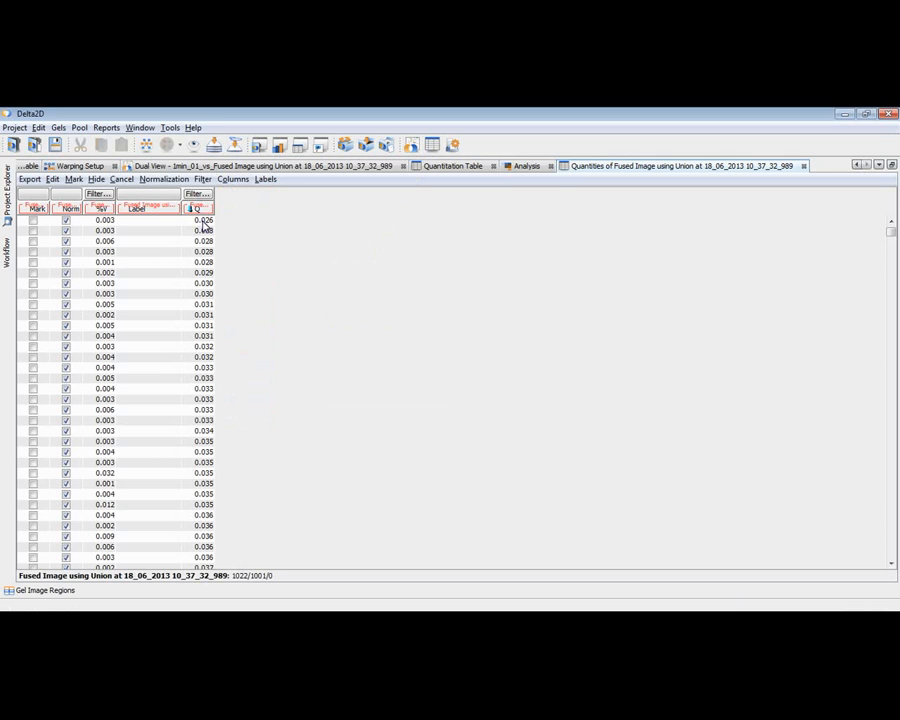
{"action": "left_click", "coordinate": [202, 221]}
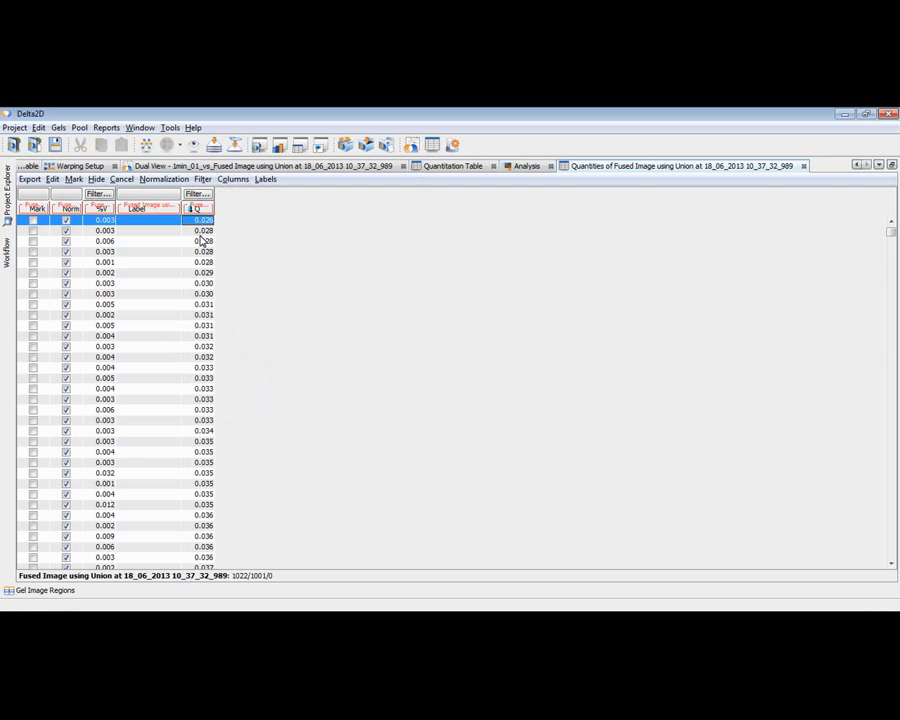
Step: Sort the fused image's spots by descending quality to inspect the best ones, and restore the ascending order
{"action": "left_click", "coordinate": [199, 209]}
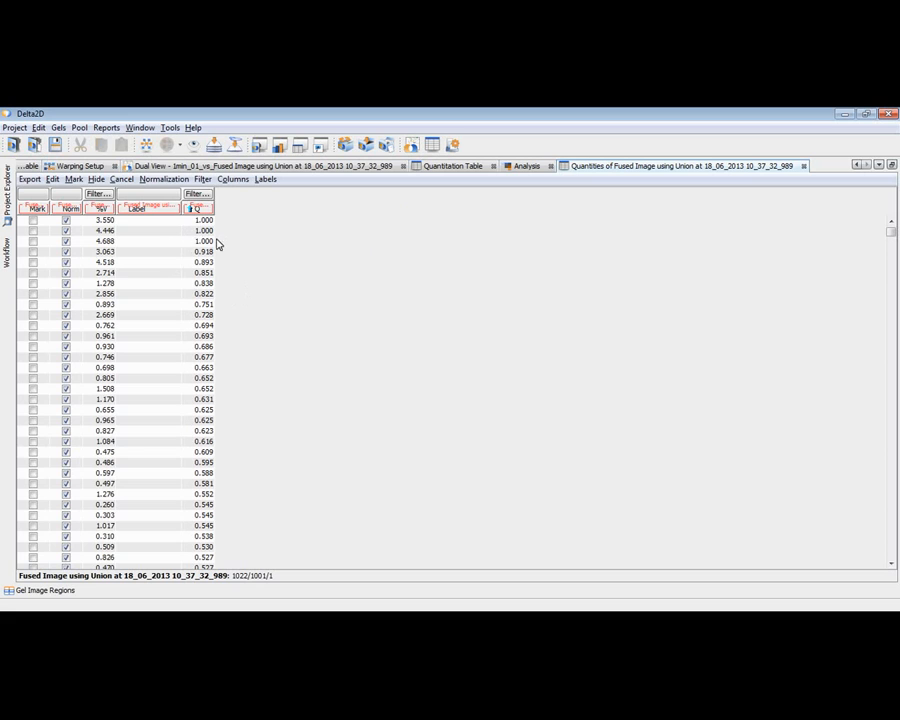
{"action": "left_click", "coordinate": [200, 221]}
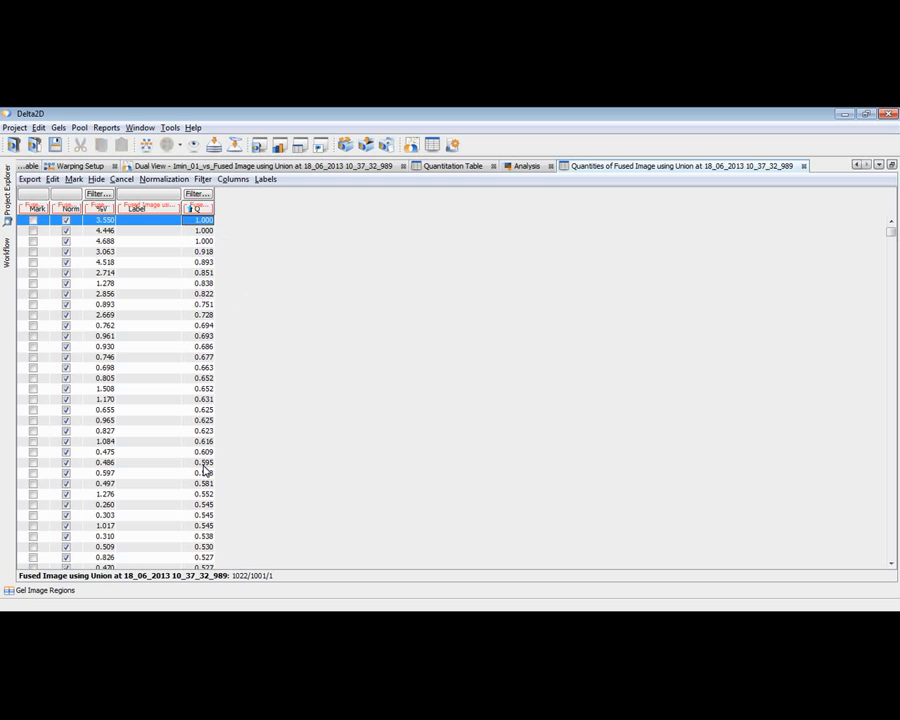
{"action": "left_click", "coordinate": [203, 210]}
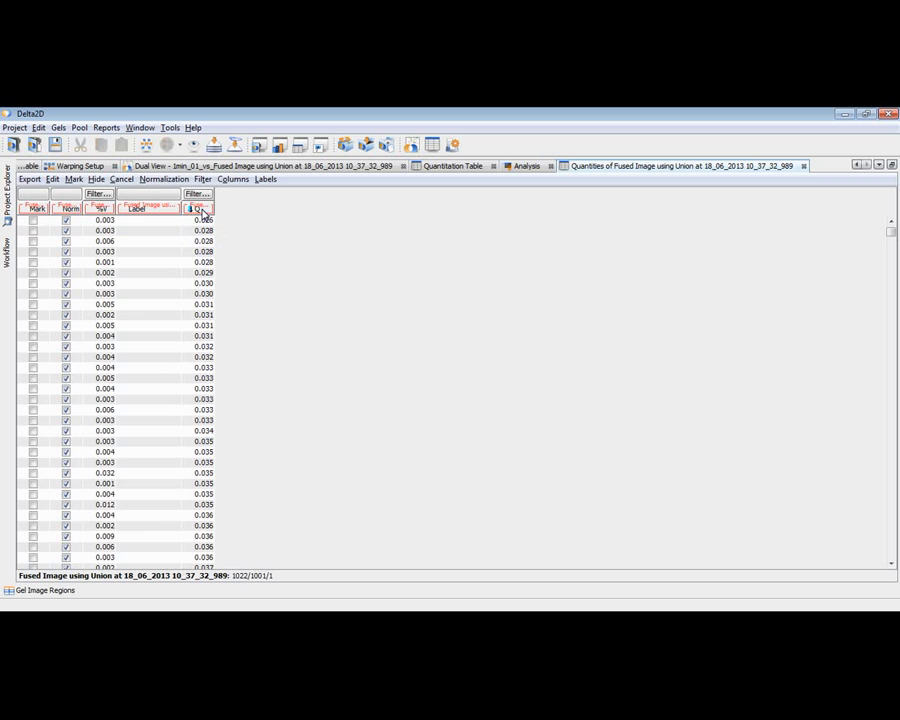
Step: Select the lowest-quality spot in the table and inspect it on the fused gel image
{"action": "left_click", "coordinate": [205, 223]}
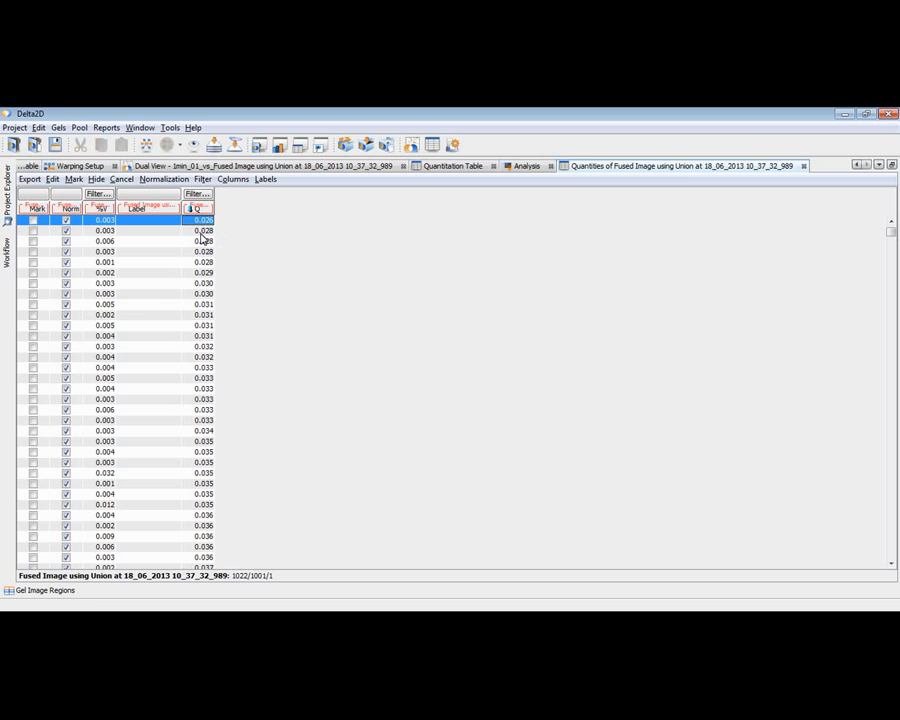
{"action": "left_click", "coordinate": [283, 167]}
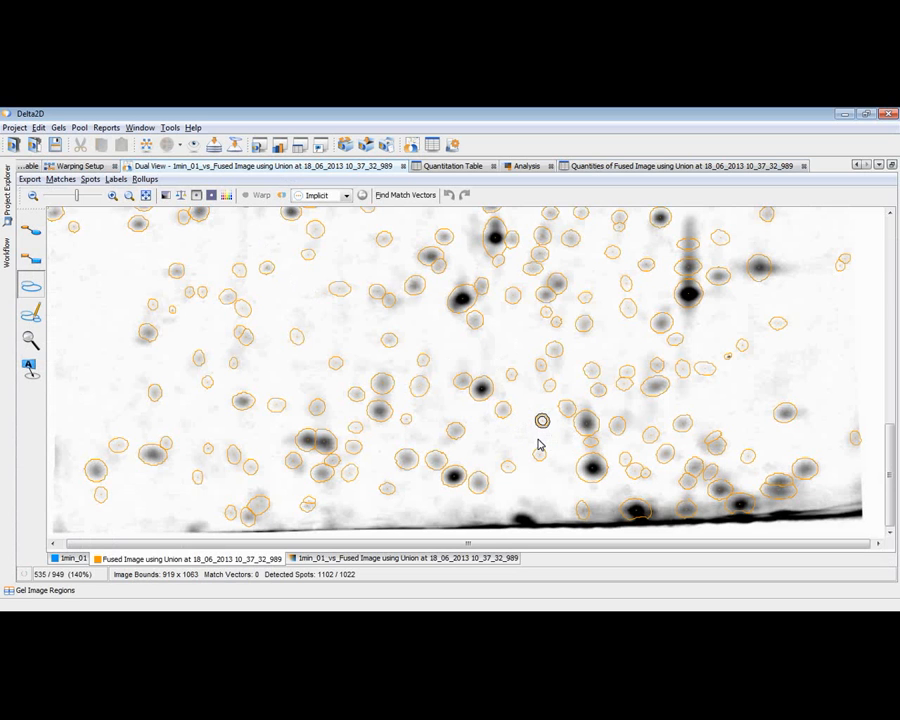
{"action": "left_click", "coordinate": [459, 167]}
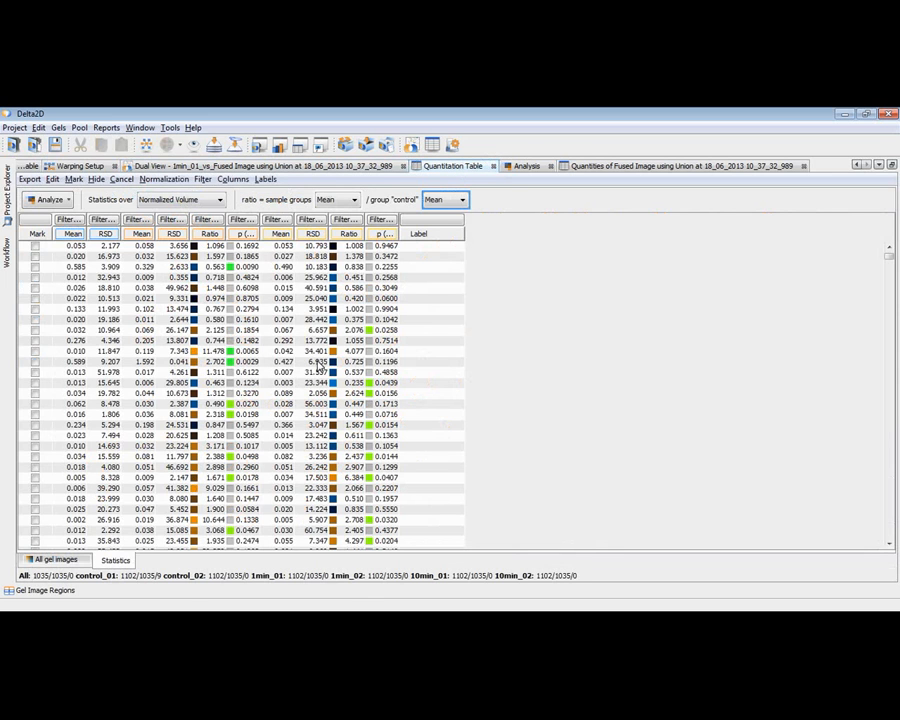
Step: Select a spot with quality 0.038 in the fused image's table and inspect it on the gel image
{"action": "left_click", "coordinate": [625, 168]}
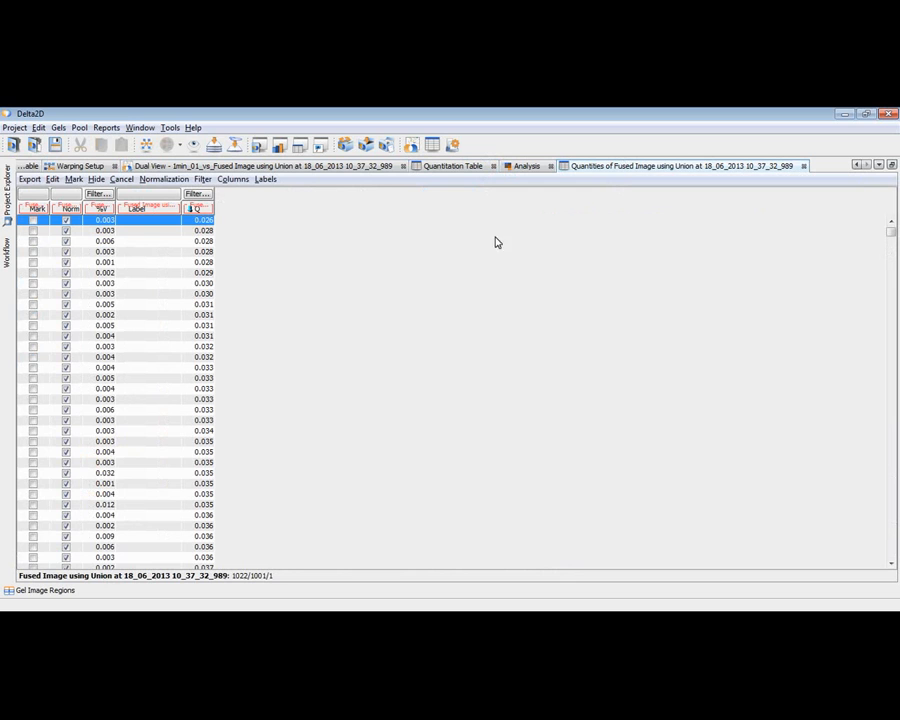
{"action": "left_click_drag", "start_coordinate": [205, 462], "coordinate": [203, 474]}
{"action": "left_click", "coordinate": [203, 493]}
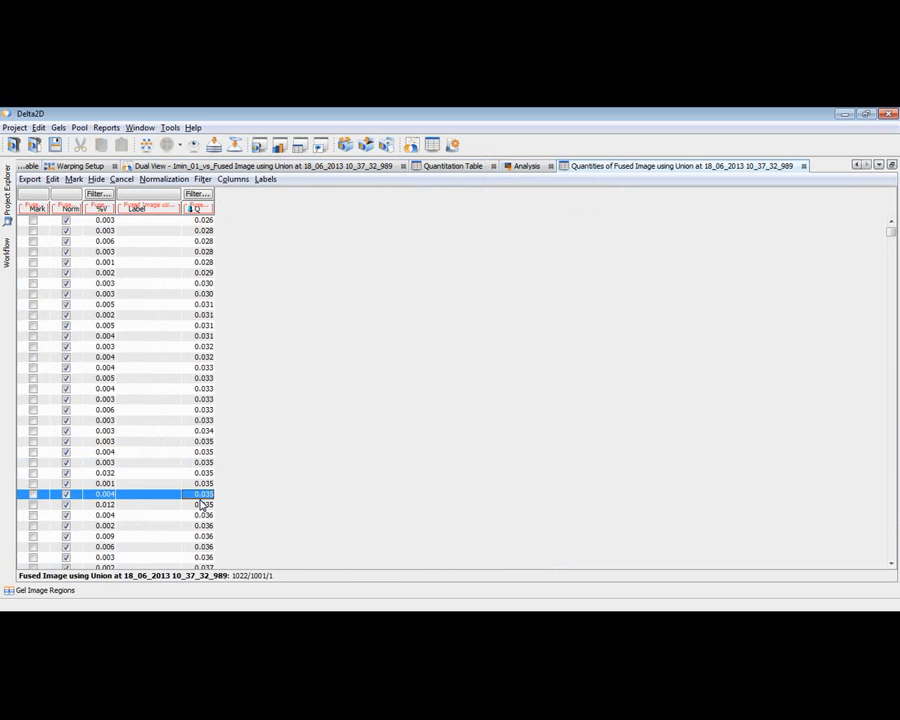
{"action": "left_click", "coordinate": [203, 537]}
{"action": "scroll", "coordinate": [203, 545], "scroll_direction": "down", "scroll_amount": 5}
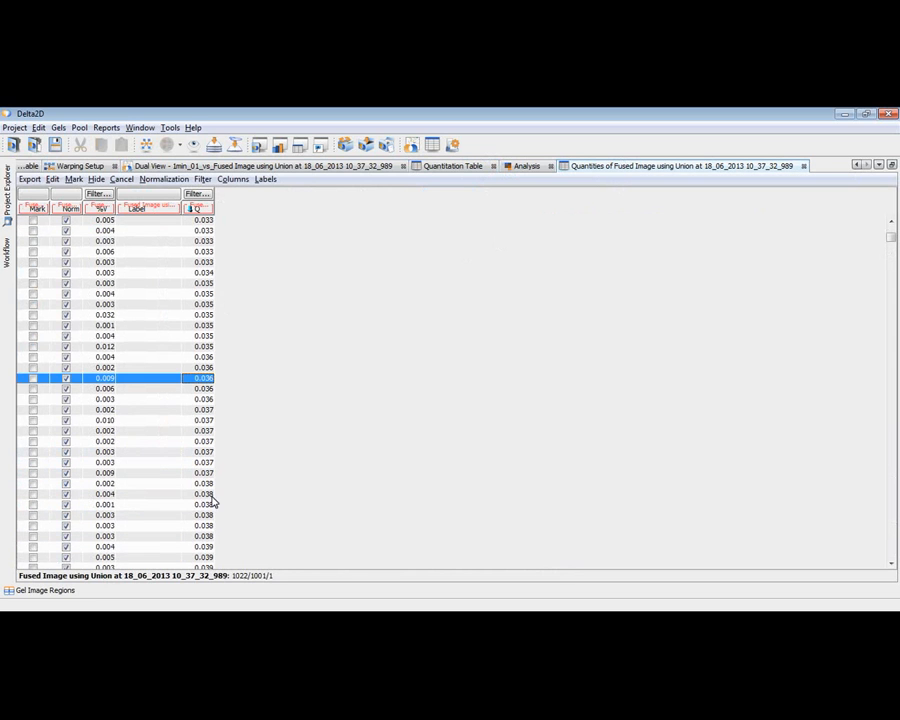
{"action": "left_click", "coordinate": [203, 515]}
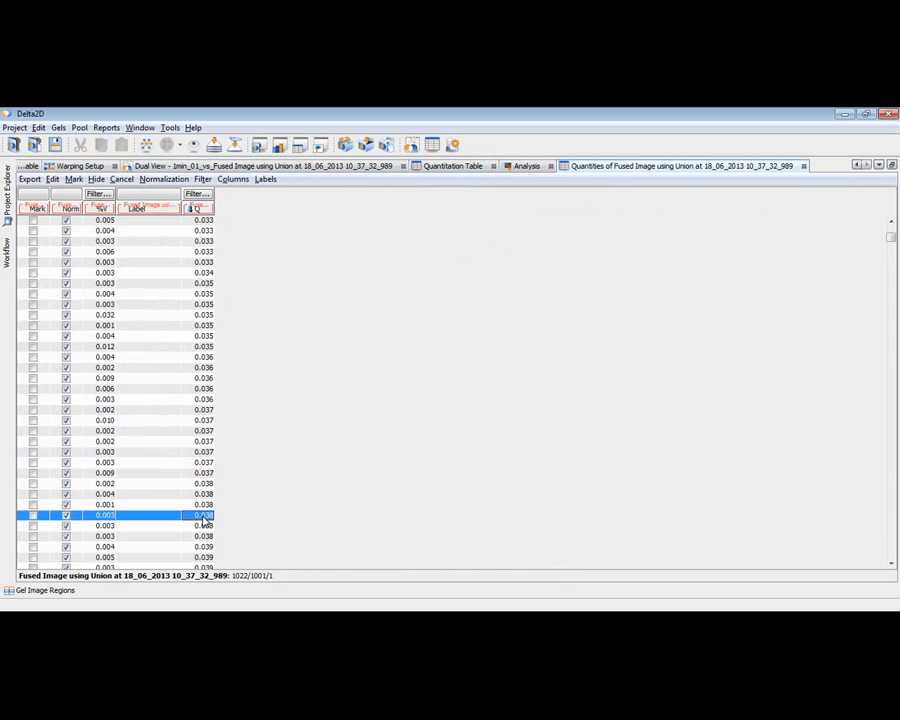
{"action": "left_click", "coordinate": [218, 168]}
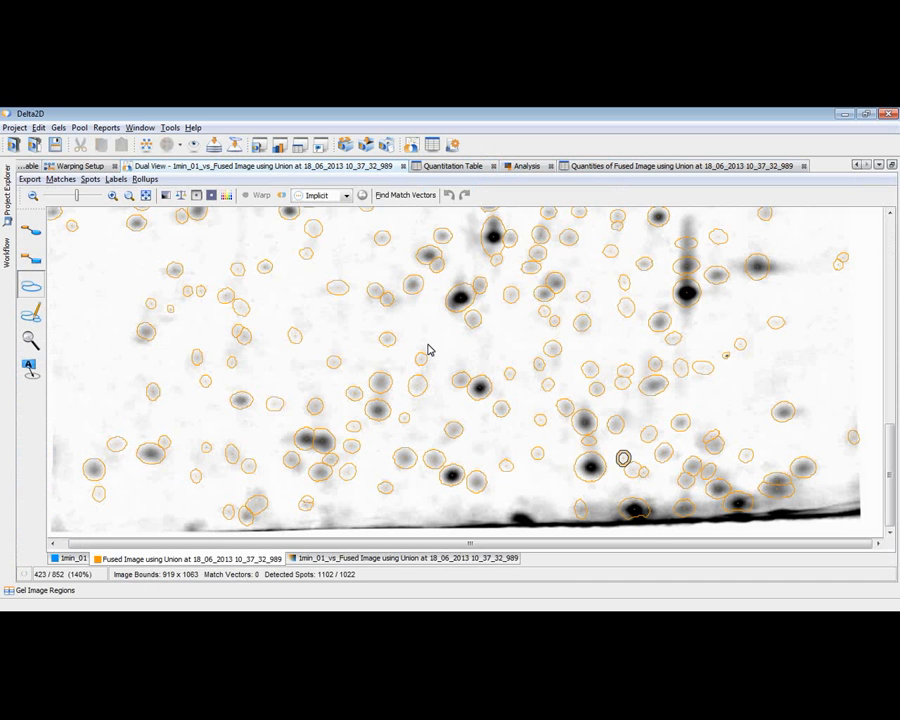
Step: Select a spot with quality 0.058 further down the table and inspect it on the fused gel image
{"action": "left_click", "coordinate": [641, 167]}
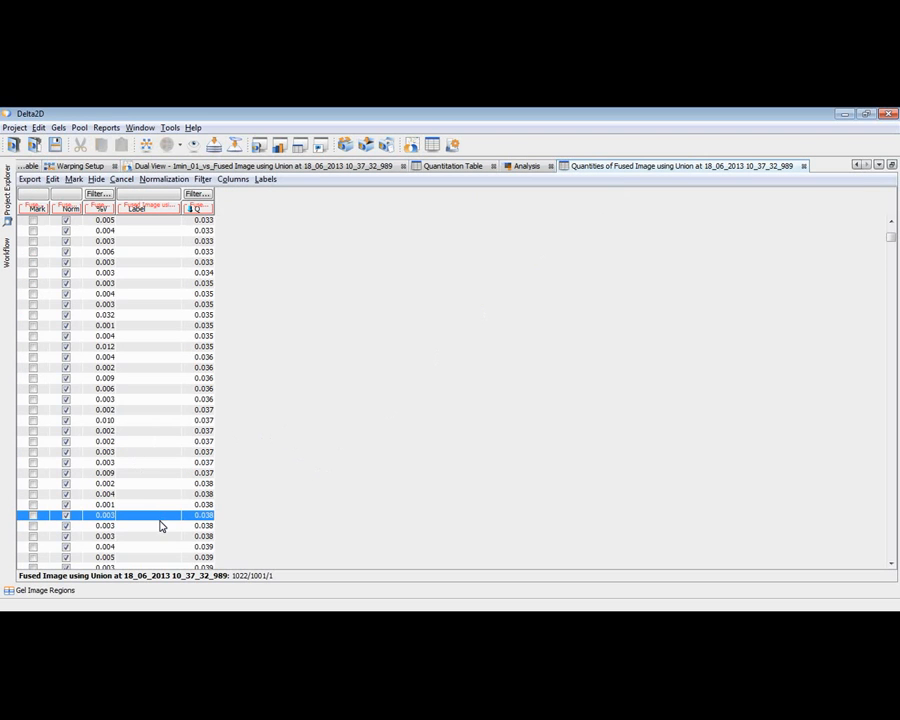
{"action": "scroll", "coordinate": [160, 525], "scroll_direction": "down", "scroll_amount": 15}
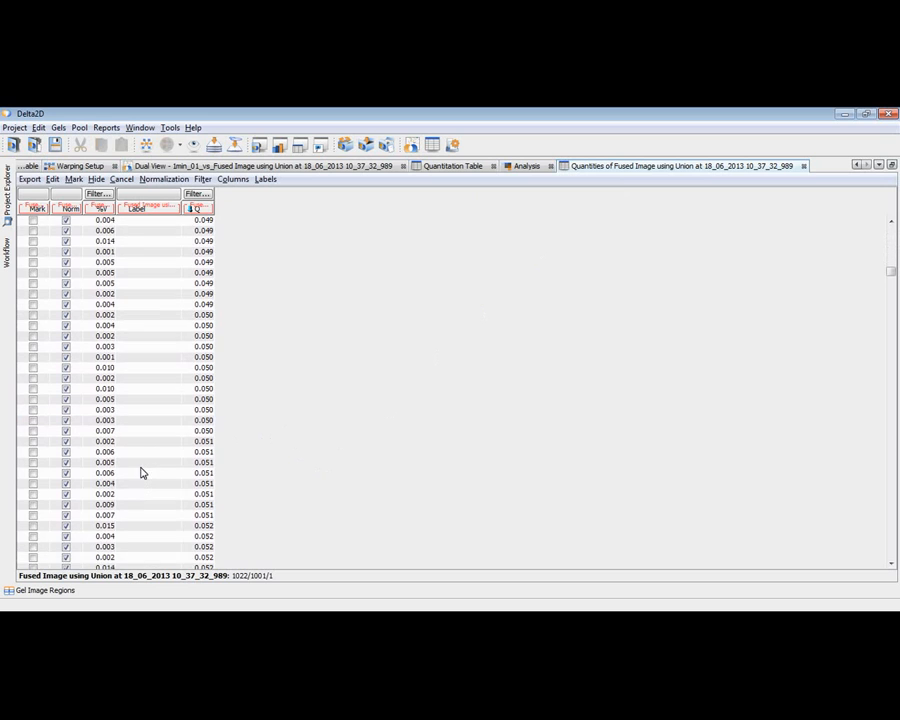
{"action": "scroll", "coordinate": [141, 472], "scroll_direction": "down", "scroll_amount": 10}
{"action": "left_click", "coordinate": [138, 474]}
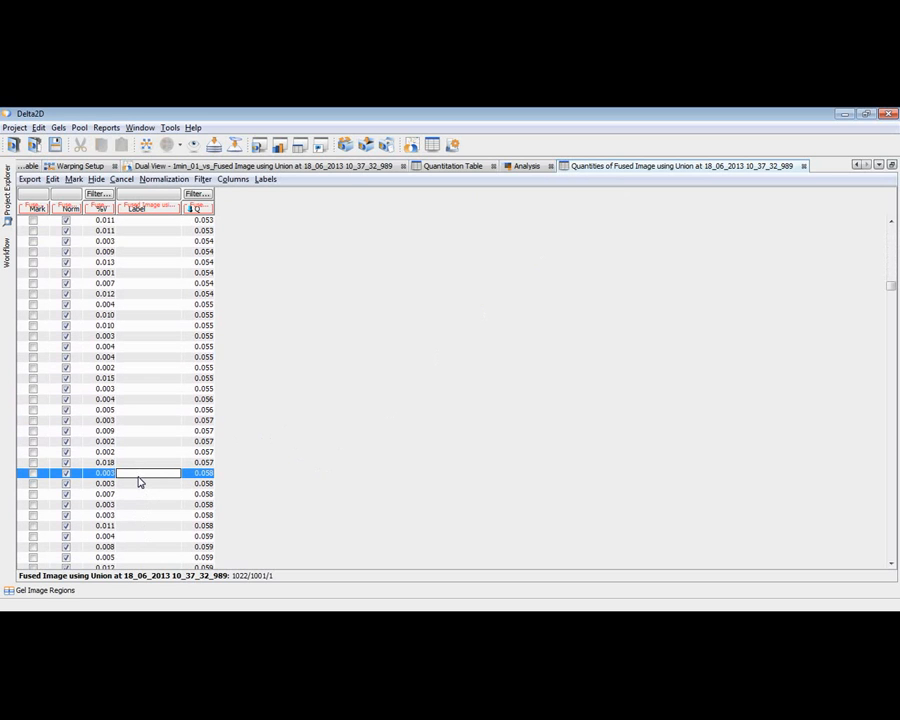
{"action": "left_click", "coordinate": [346, 167]}
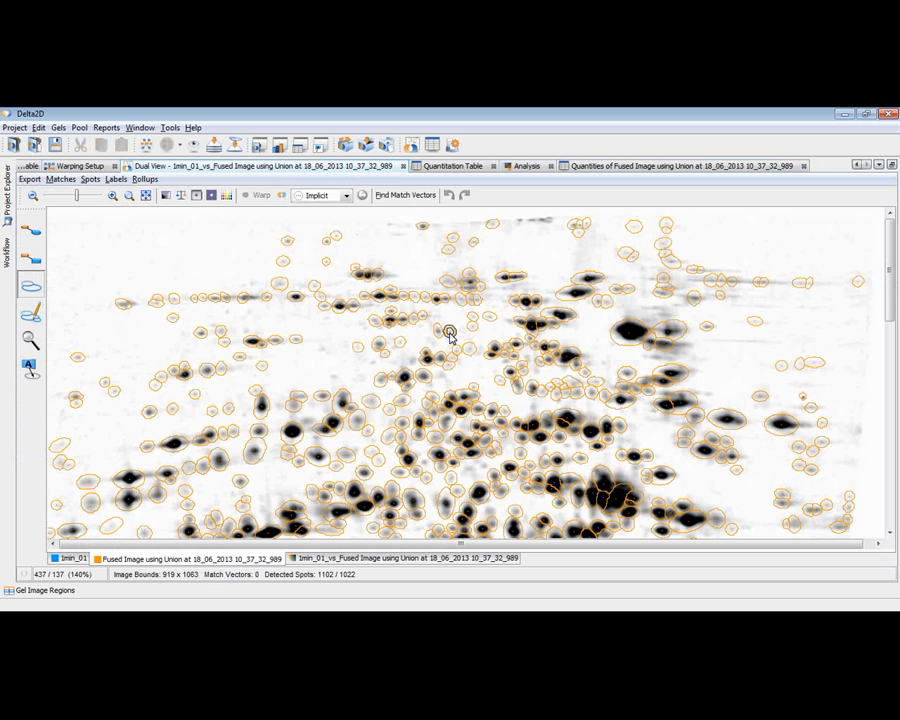
Step: Show the 3D Spots view and rotate it to a side view to judge the height of the selected faint spot
{"action": "left_click", "coordinate": [156, 181]}
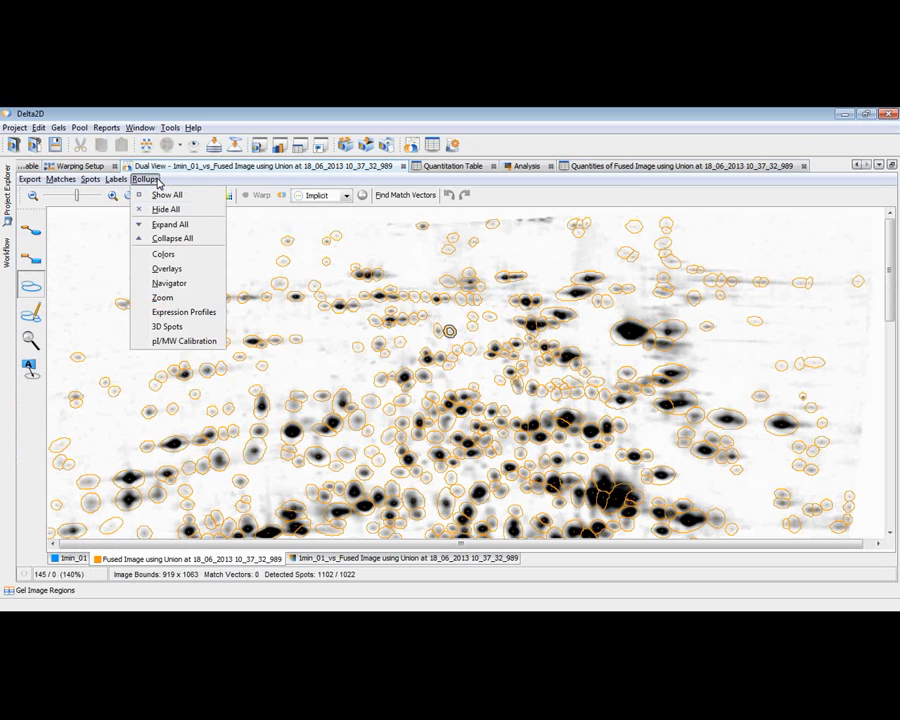
{"action": "left_click", "coordinate": [160, 327]}
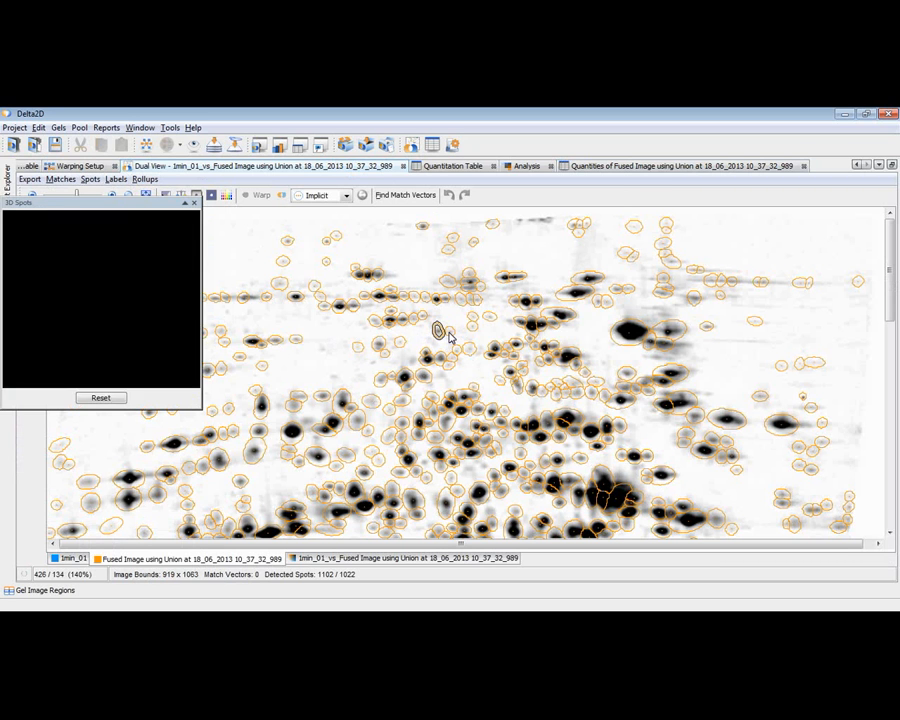
{"action": "left_click_drag", "start_coordinate": [114, 340], "coordinate": [110, 309]}
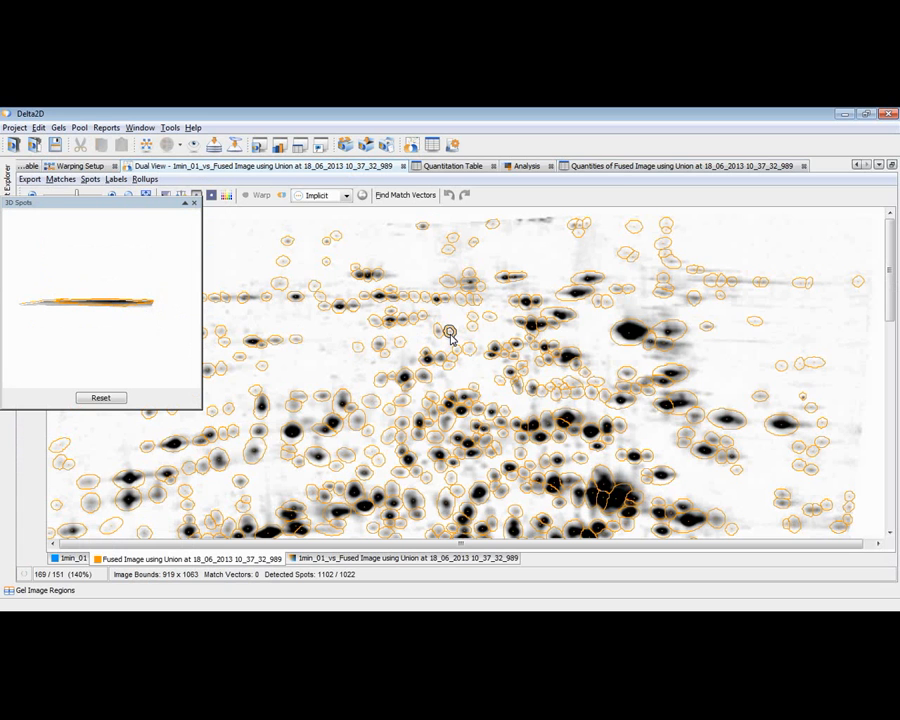
Step: Select a spot with quality 0.066 in the fused image's table and inspect it on the gel image
{"action": "left_click", "coordinate": [588, 168]}
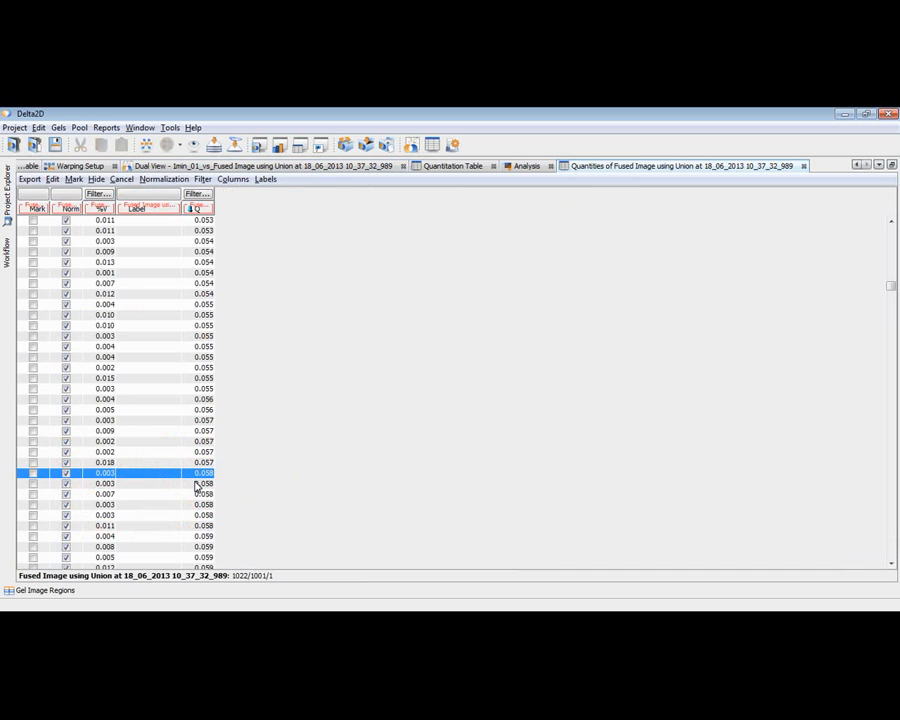
{"action": "scroll", "coordinate": [190, 480], "scroll_direction": "down", "scroll_amount": 6}
{"action": "scroll", "coordinate": [188, 477], "scroll_direction": "down", "scroll_amount": 13}
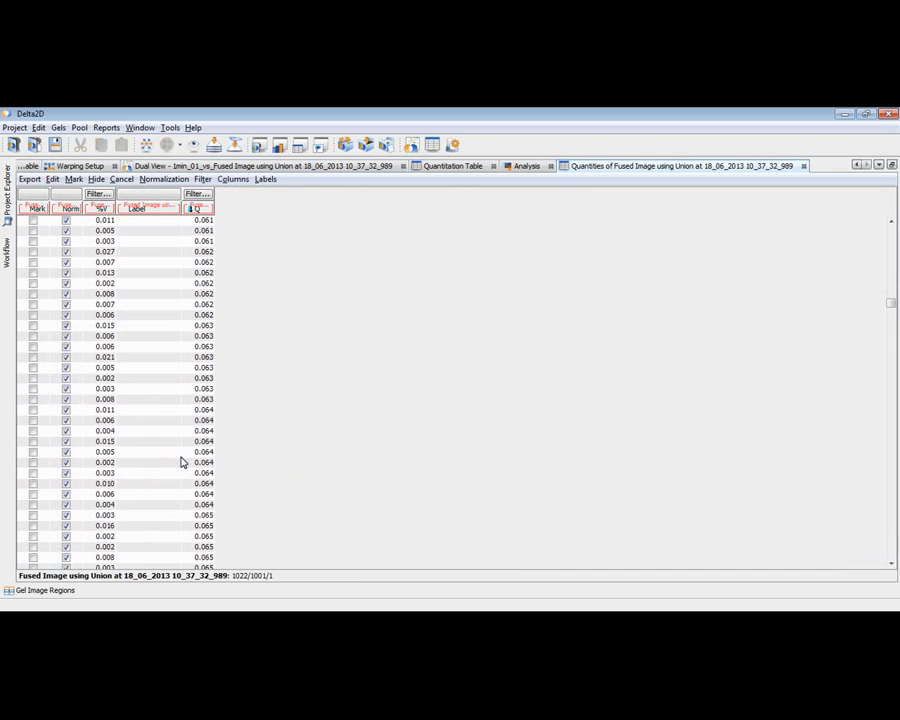
{"action": "left_click", "coordinate": [176, 473]}
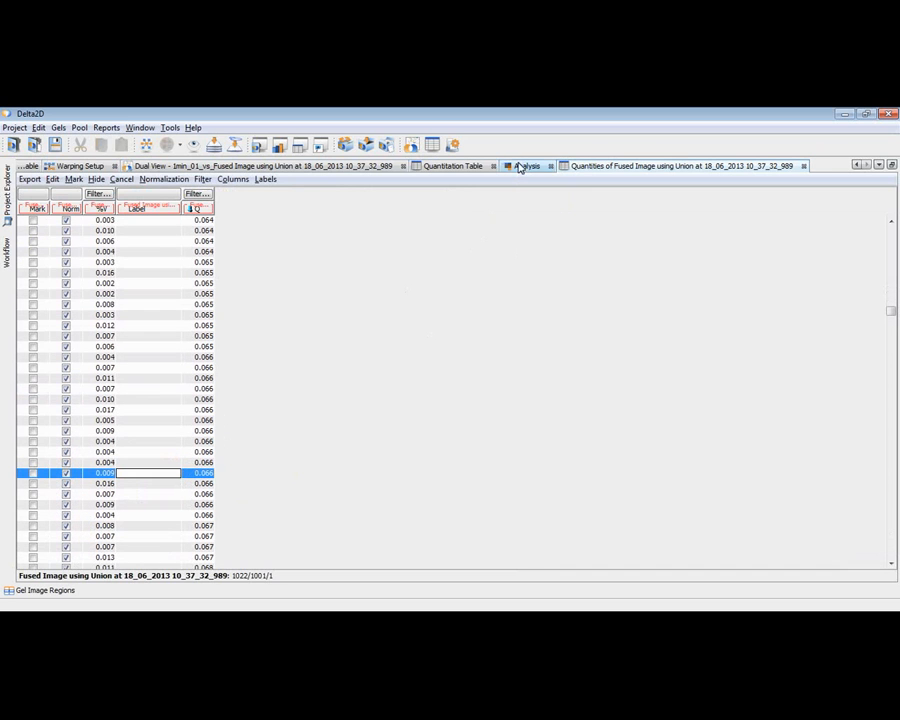
{"action": "left_click", "coordinate": [323, 168]}
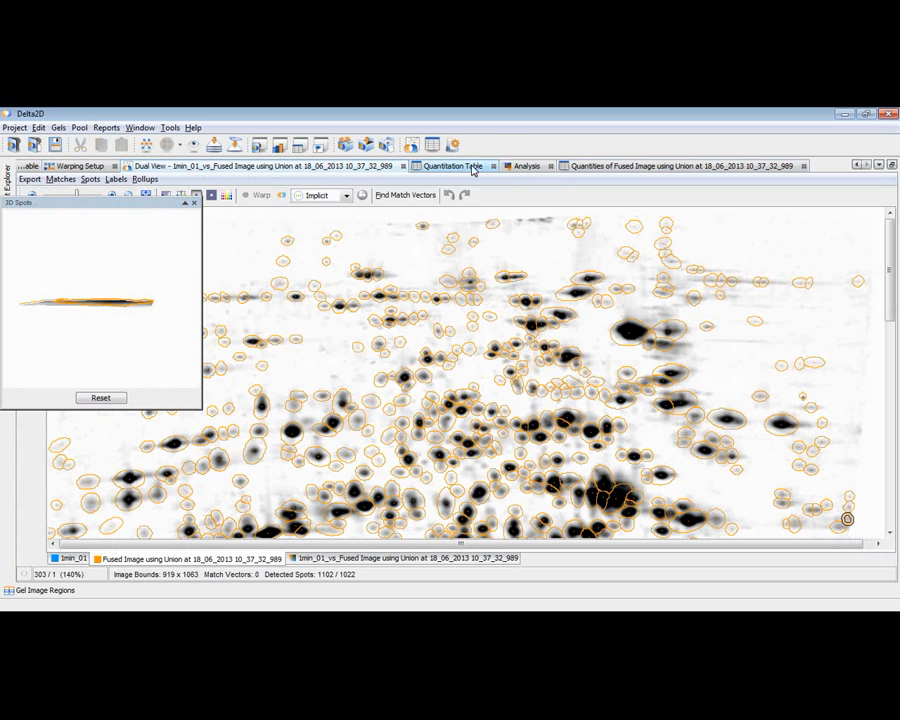
Step: Select all spots from the lowest quality up to the 0.066 spot with %V 0.004 and cancel them
{"action": "left_click", "coordinate": [575, 167]}
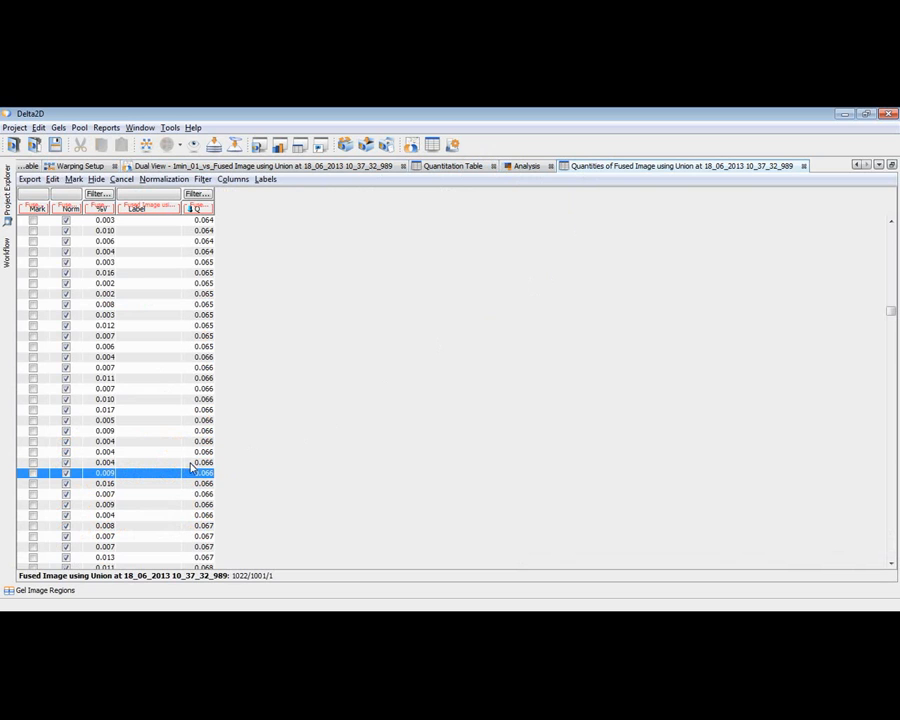
{"action": "left_click", "coordinate": [188, 464]}
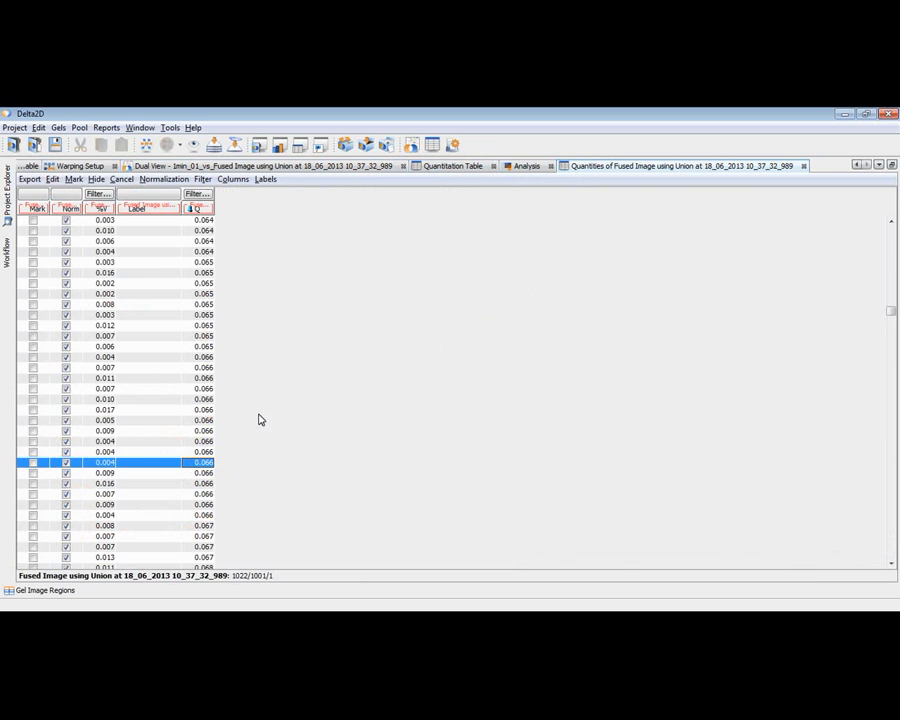
{"action": "left_click_drag", "start_coordinate": [890, 311], "coordinate": [894, 225]}
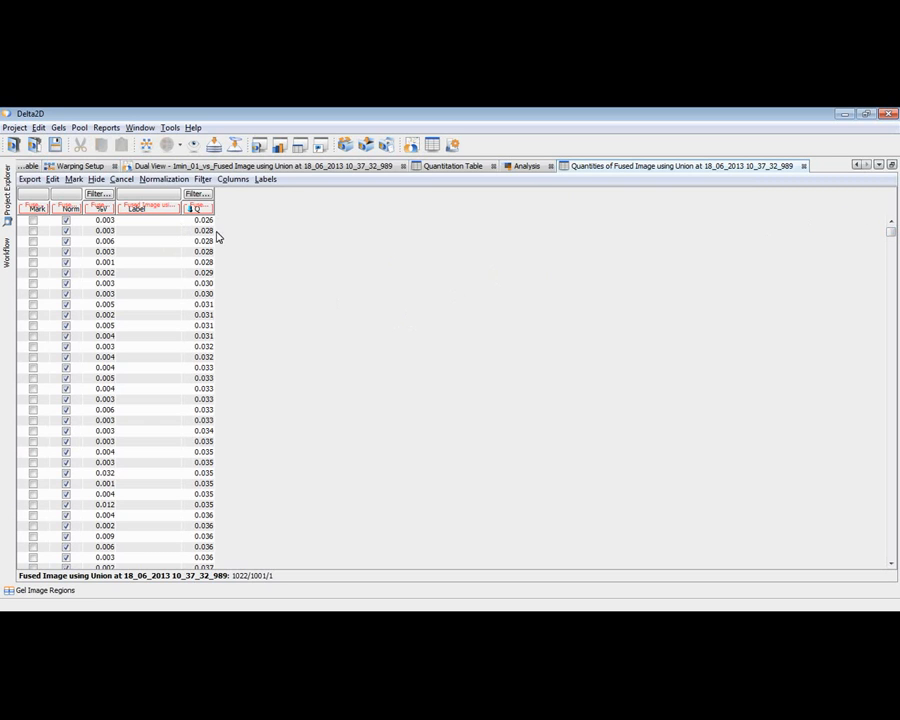
{"action": "left_click", "coordinate": [141, 224]}
{"action": "key", "text": "ctrl+a"}
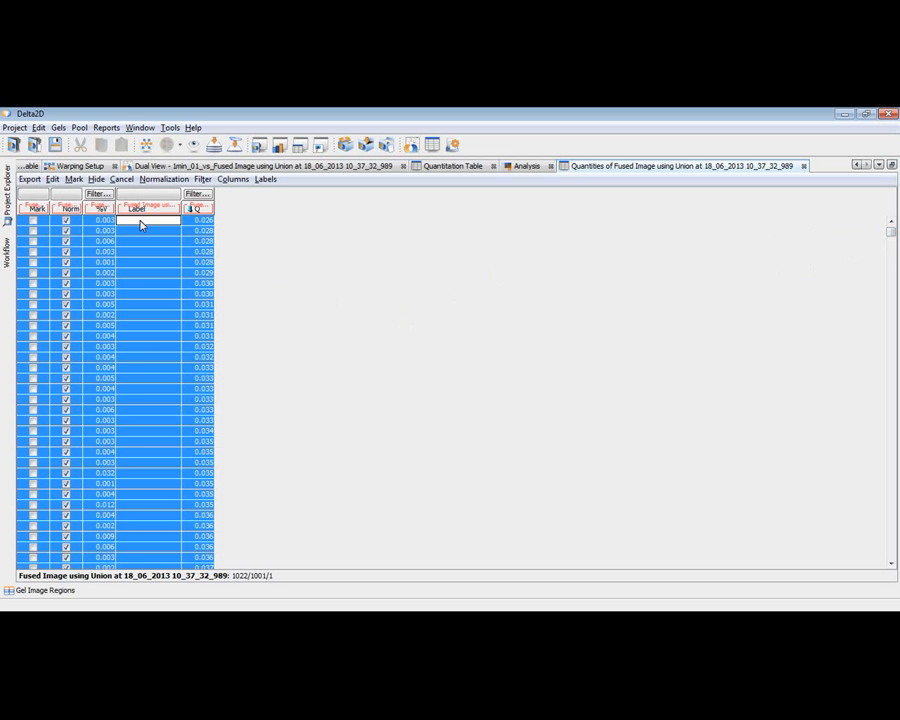
{"action": "scroll", "coordinate": [139, 365], "scroll_direction": "down", "scroll_amount": 10}
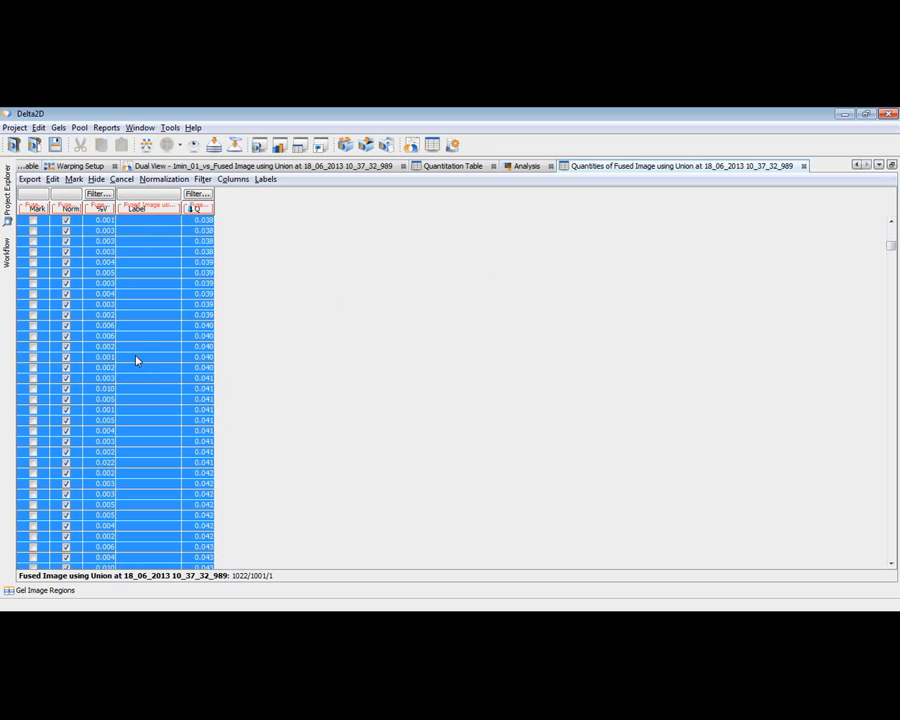
{"action": "scroll", "coordinate": [139, 365], "scroll_direction": "down", "scroll_amount": 10}
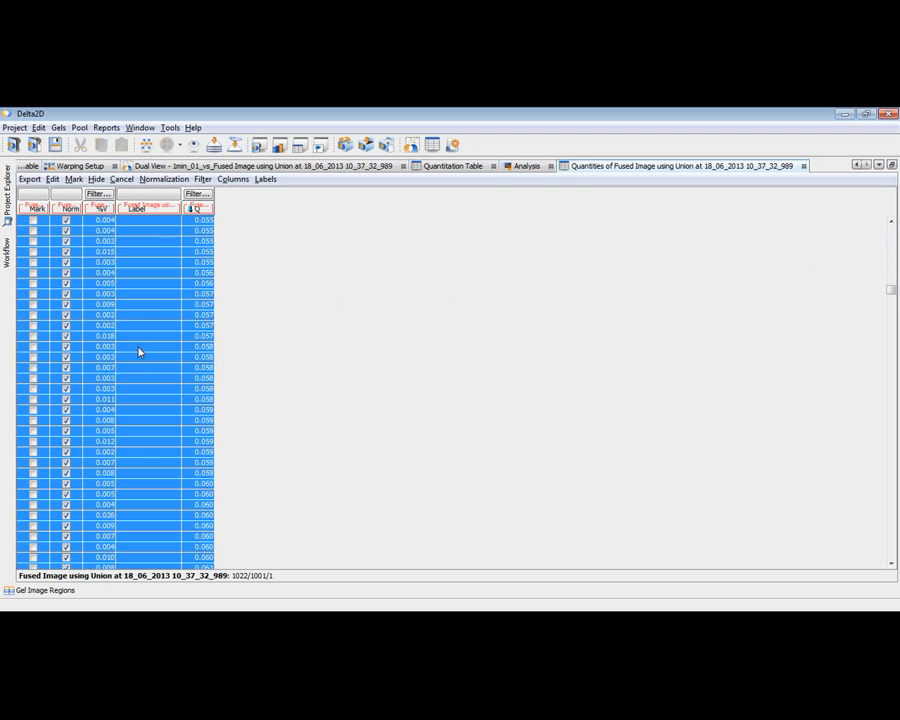
{"action": "scroll", "coordinate": [139, 365], "scroll_direction": "down", "scroll_amount": 10}
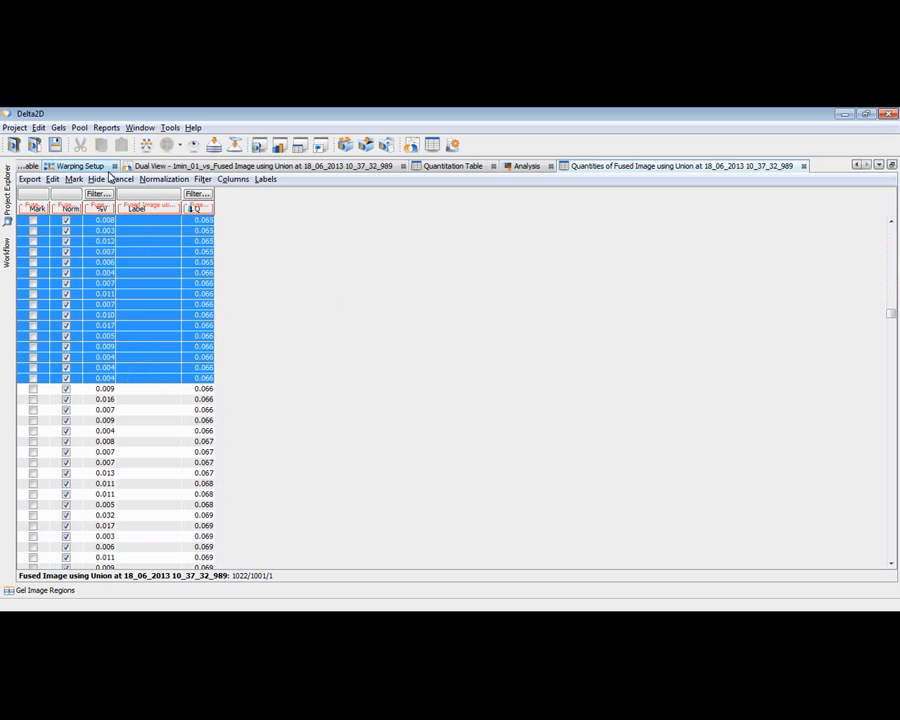
{"action": "left_click", "coordinate": [120, 180]}
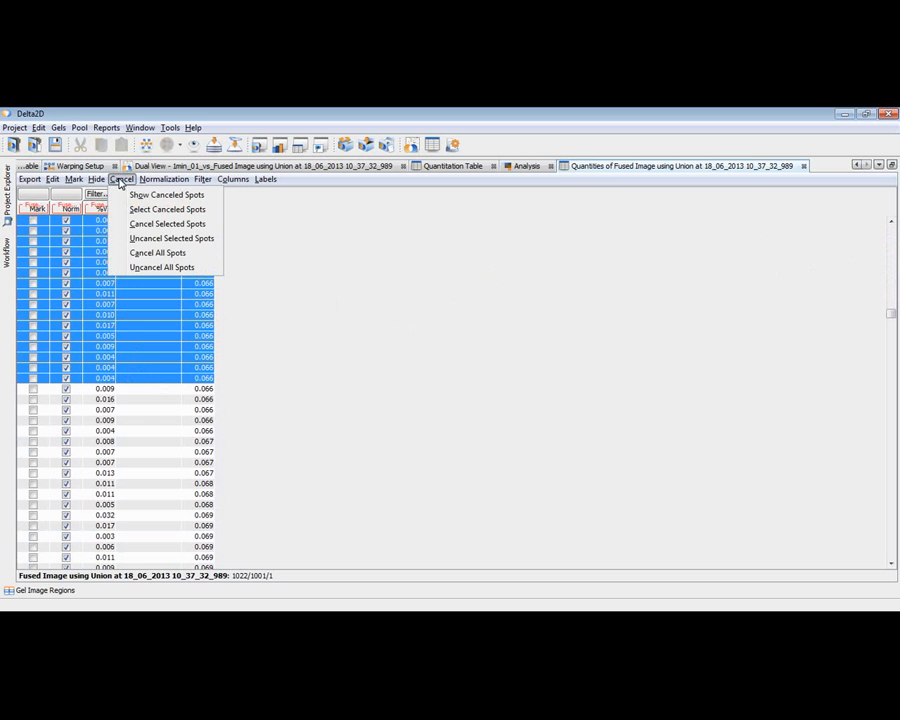
{"action": "left_click", "coordinate": [138, 229]}
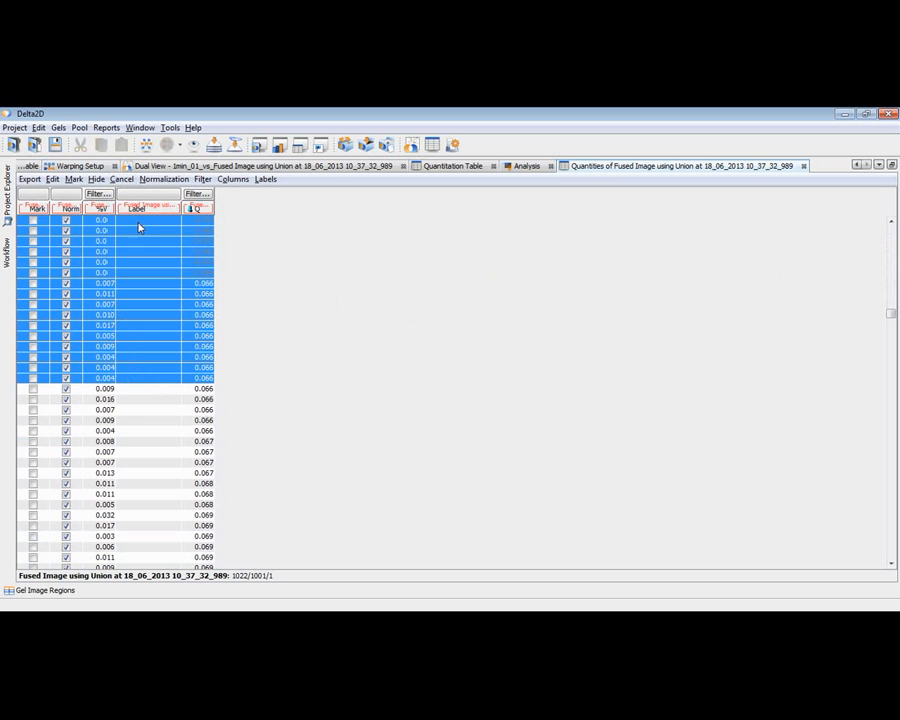
Step: Close the 3D Spots view over the fused gel image and activate the Spot Editing Tool
{"action": "left_click", "coordinate": [351, 167]}
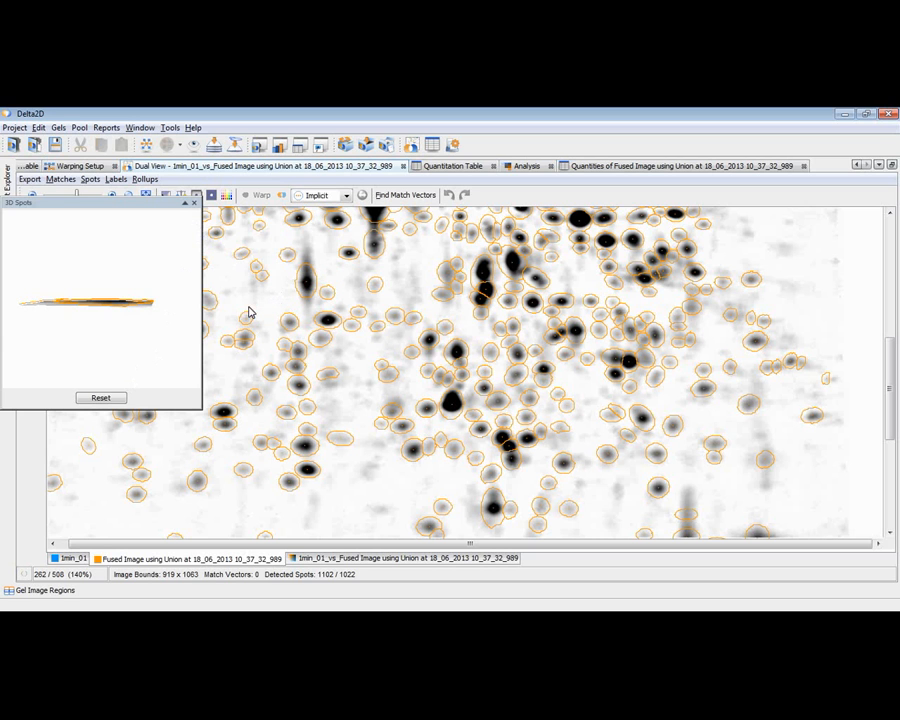
{"action": "left_click", "coordinate": [195, 205]}
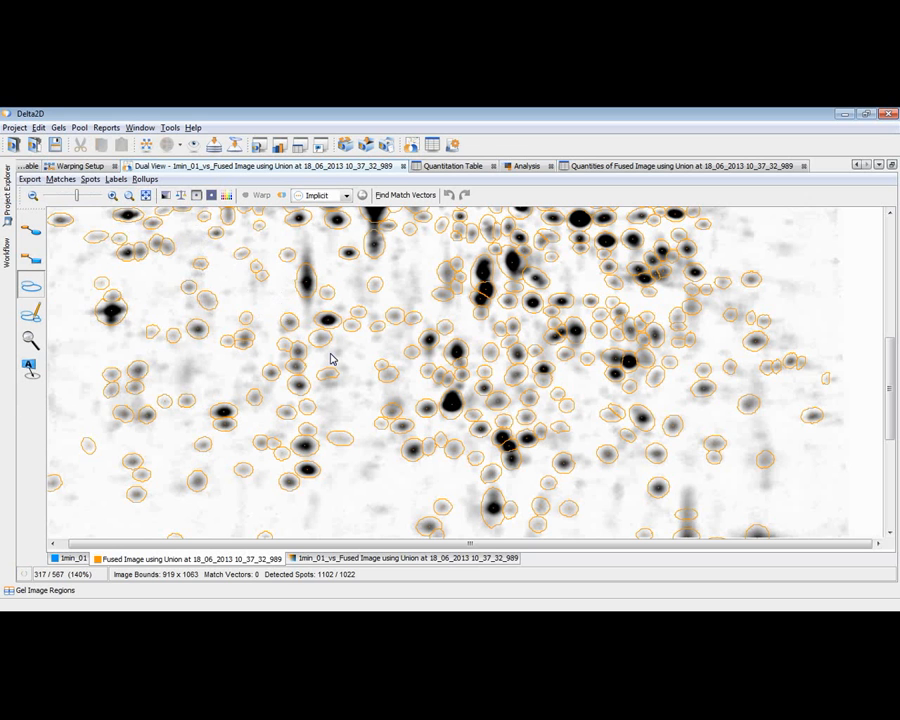
{"action": "left_click", "coordinate": [541, 287]}
{"action": "scroll", "coordinate": [560, 300], "scroll_direction": "up", "scroll_amount": 4}
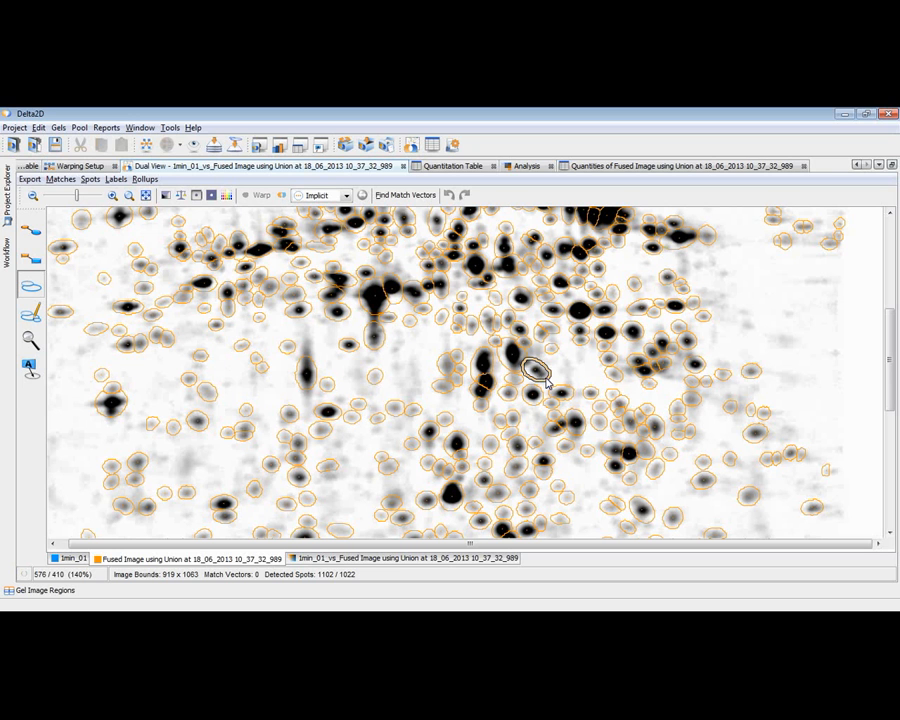
{"action": "left_click", "coordinate": [34, 318]}
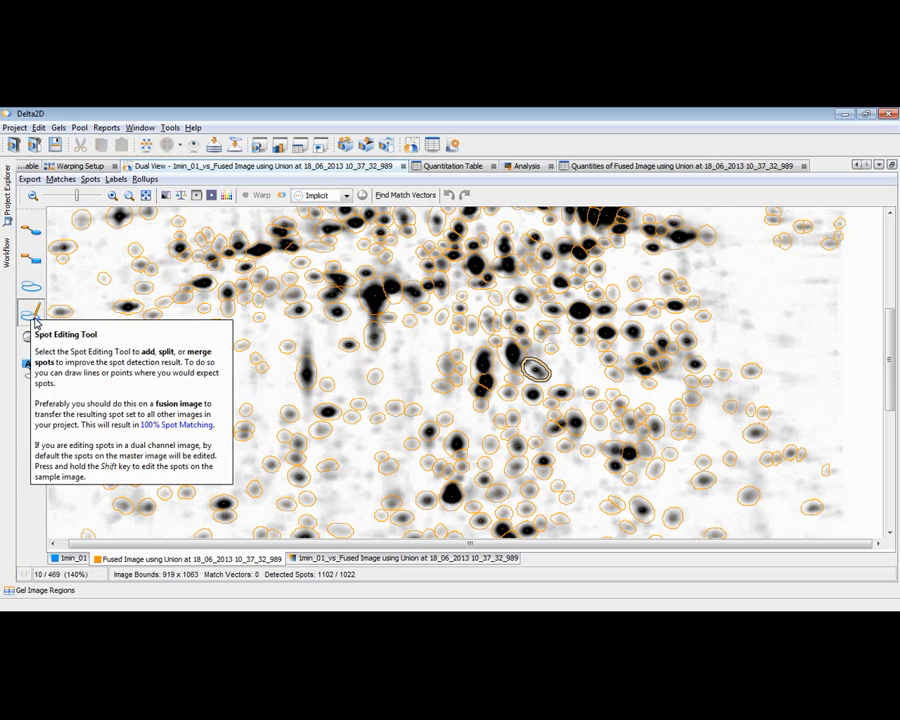
Step: Place two spot markers within the selected oval spot near the centre of the fused image with the Spot Editing Tool
{"action": "left_click", "coordinate": [33, 316]}
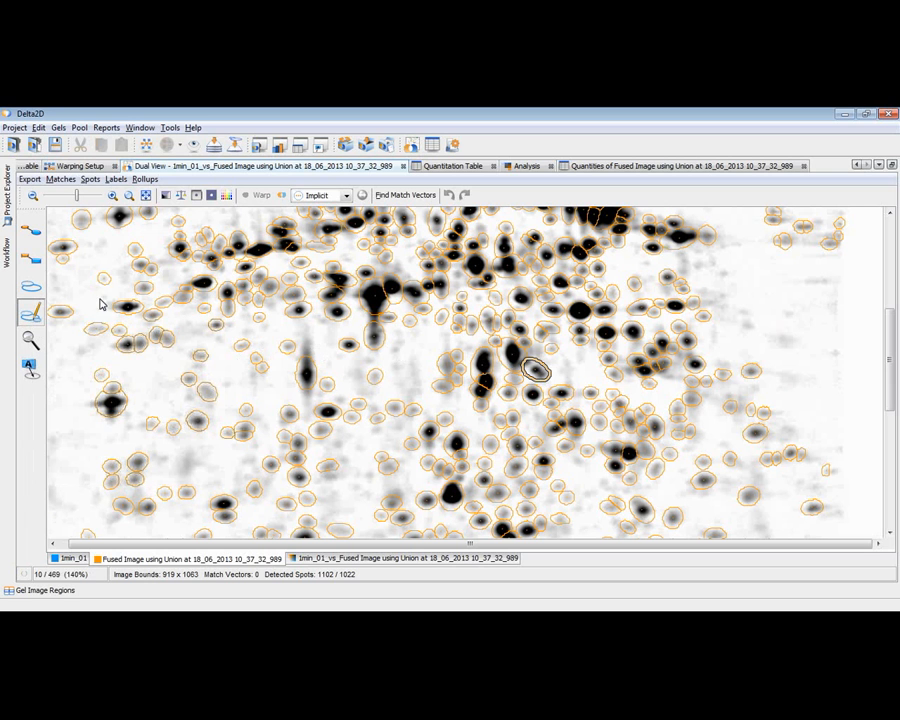
{"action": "left_click", "coordinate": [543, 378]}
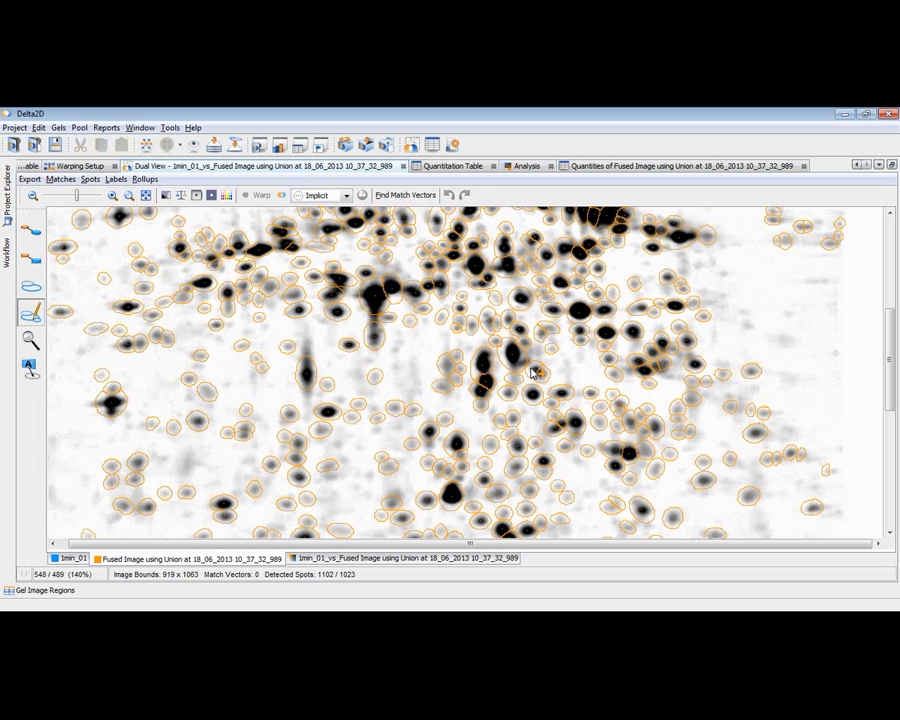
{"action": "left_click", "coordinate": [529, 368]}
Step: Add spot markers on both ends of the dark elongated spot at the gel's right and one below the dark spot at its left edge
{"action": "left_click", "coordinate": [692, 237]}
{"action": "left_click", "coordinate": [668, 237]}
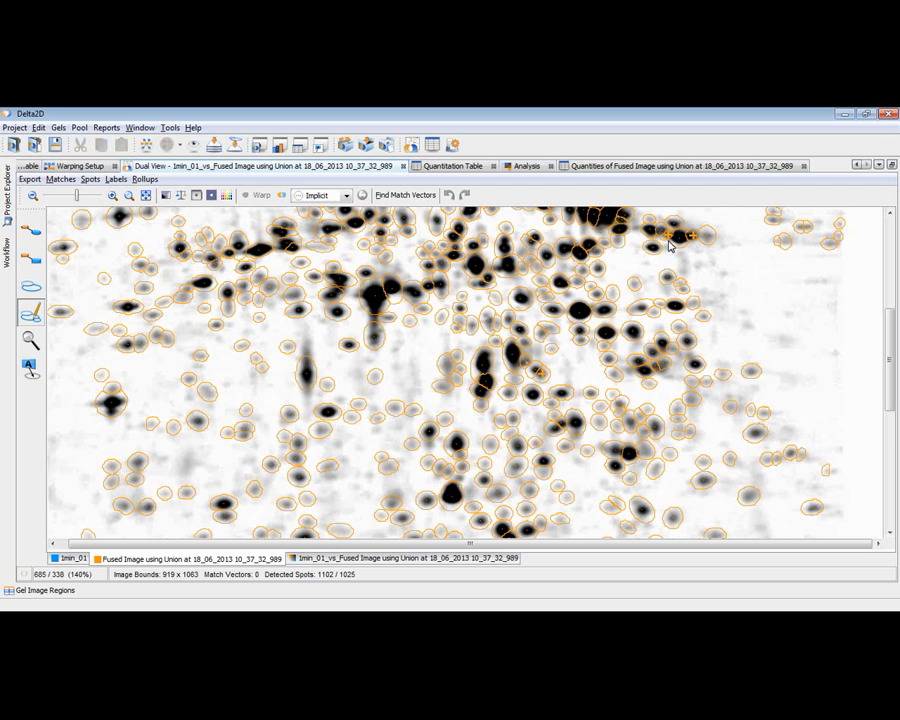
{"action": "left_click", "coordinate": [110, 408]}
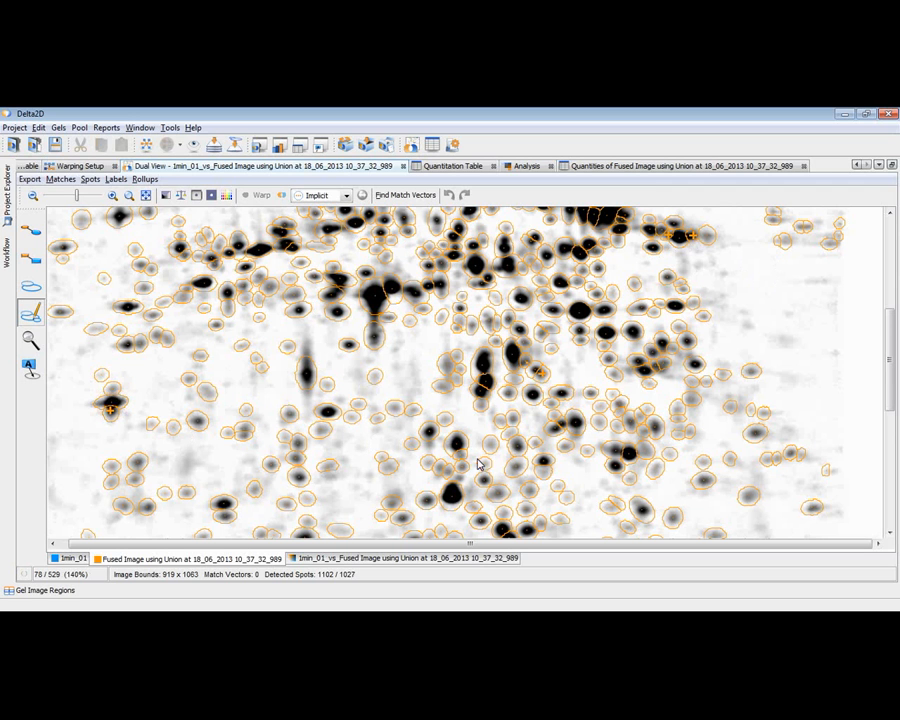
Step: Add spot markers on the upper part of the fused gel, beside dark spots whose shape suggests an additional overlapping spot
{"action": "scroll", "coordinate": [578, 436], "scroll_direction": "up", "scroll_amount": 5}
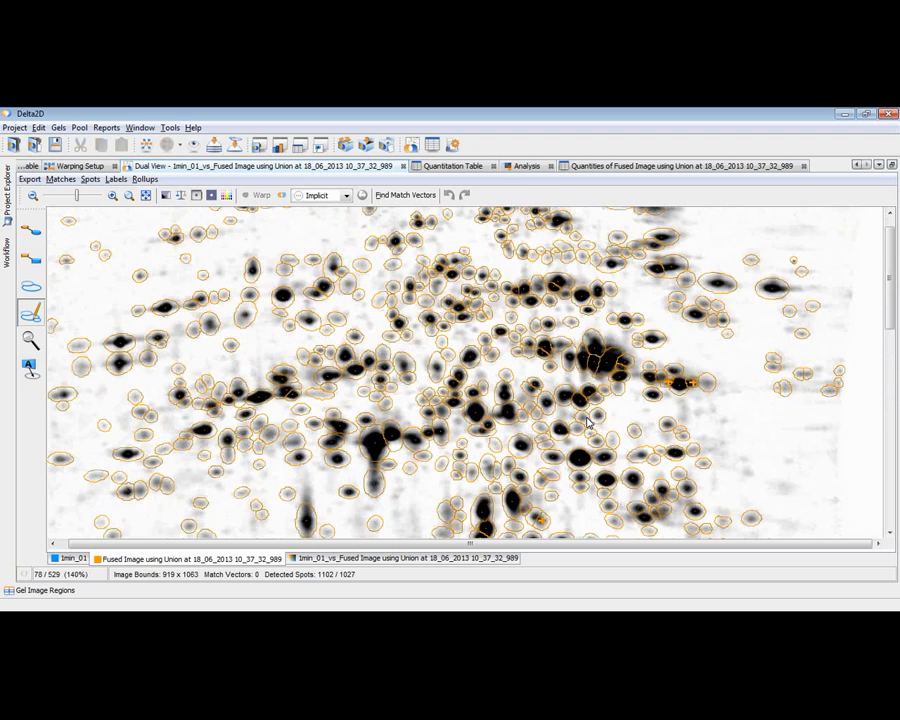
{"action": "scroll", "coordinate": [588, 425], "scroll_direction": "up", "scroll_amount": 5}
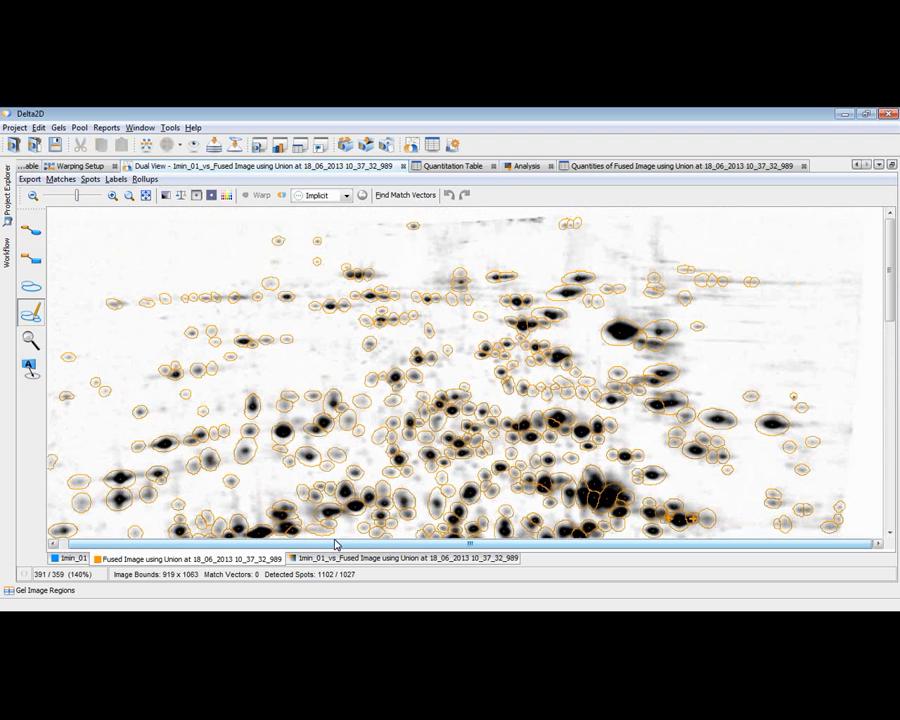
{"action": "left_click_drag", "start_coordinate": [264, 545], "coordinate": [236, 545]}
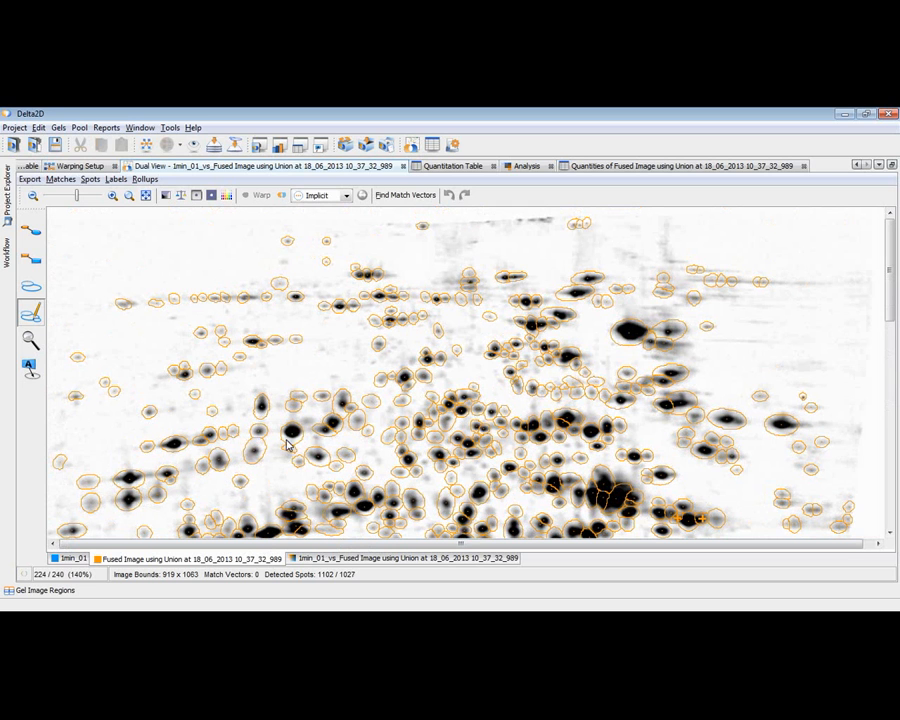
{"action": "left_click", "coordinate": [342, 396]}
{"action": "left_click", "coordinate": [399, 384]}
{"action": "left_click", "coordinate": [588, 298]}
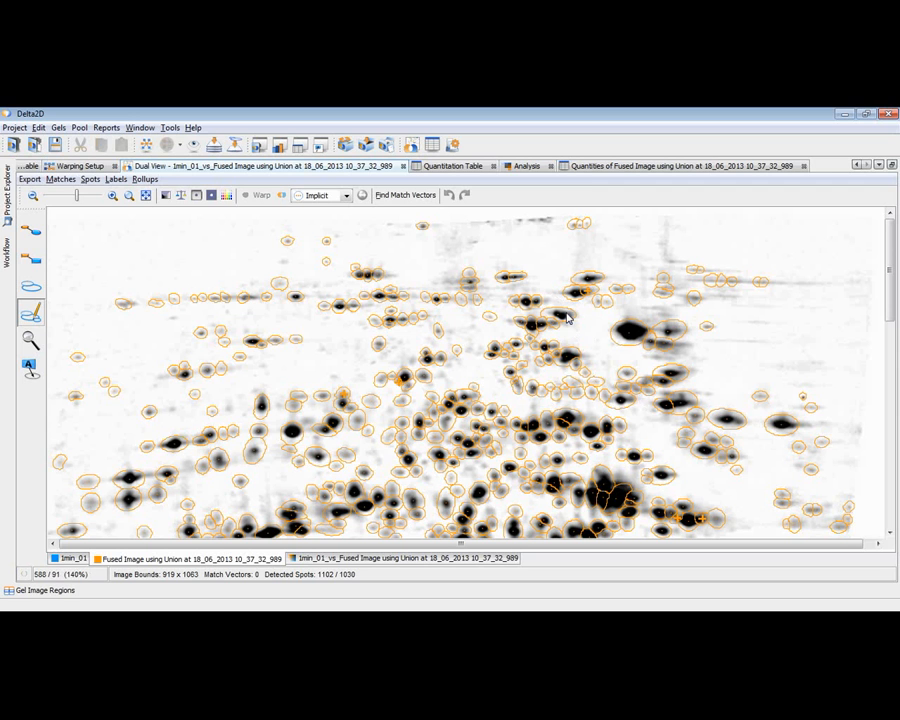
{"action": "left_click", "coordinate": [567, 317]}
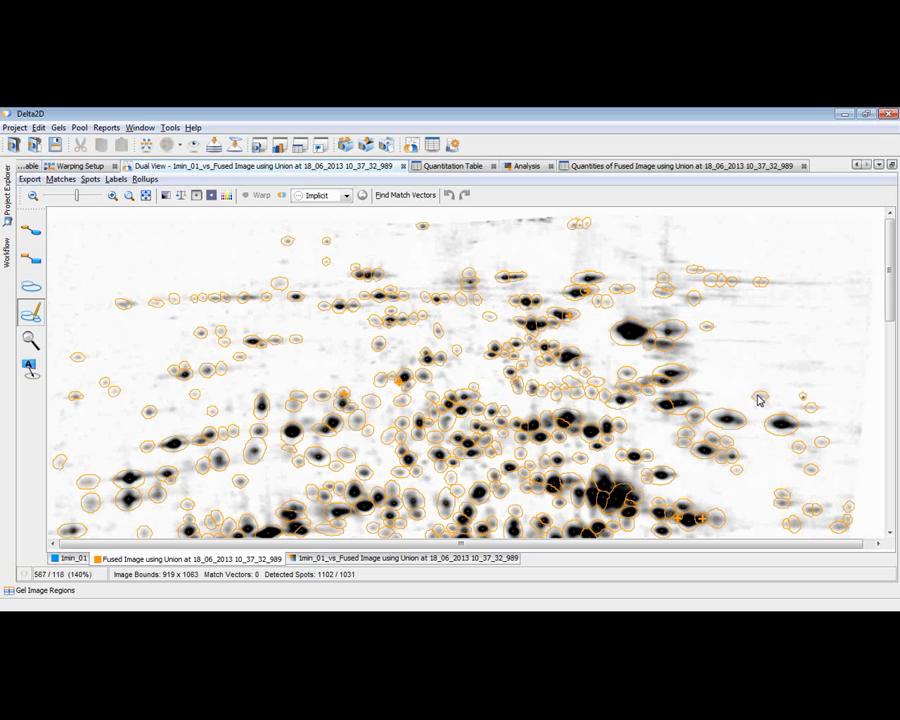
{"action": "left_click", "coordinate": [682, 396]}
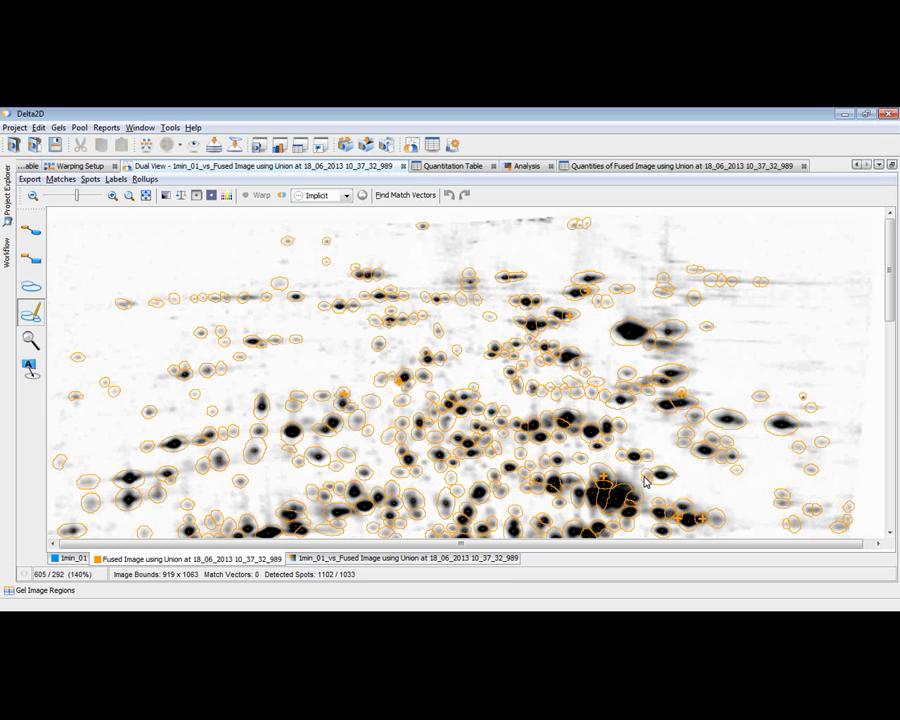
Step: Add spot markers around the large dark spot cluster and at the tapered end of the elongated spot in the gel's upper right area
{"action": "left_click", "coordinate": [646, 480]}
{"action": "left_click", "coordinate": [601, 476]}
{"action": "left_click", "coordinate": [582, 507]}
{"action": "left_click", "coordinate": [874, 544]}
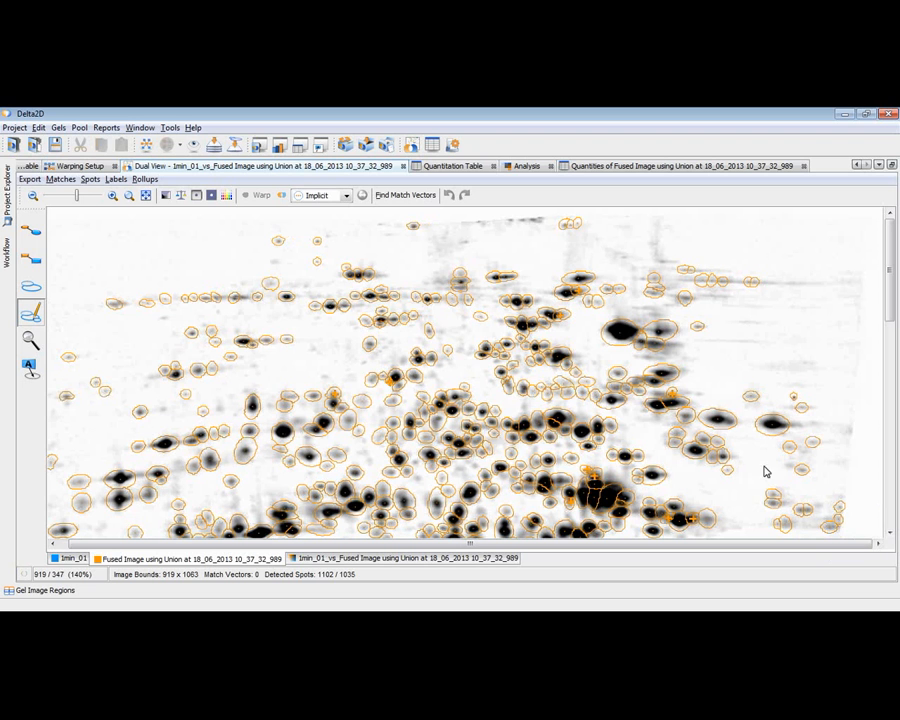
{"action": "left_click", "coordinate": [731, 426]}
Step: Add two spot markers along the streak below the large dark central spot and one above the dark spot in the lower gel area
{"action": "left_click", "coordinate": [891, 457]}
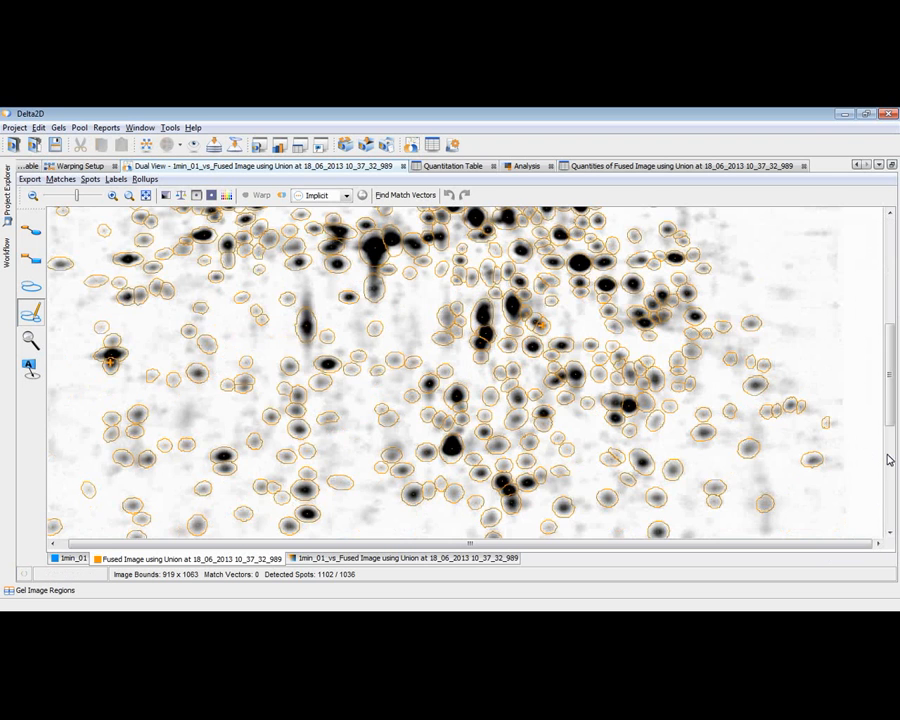
{"action": "left_click", "coordinate": [374, 267]}
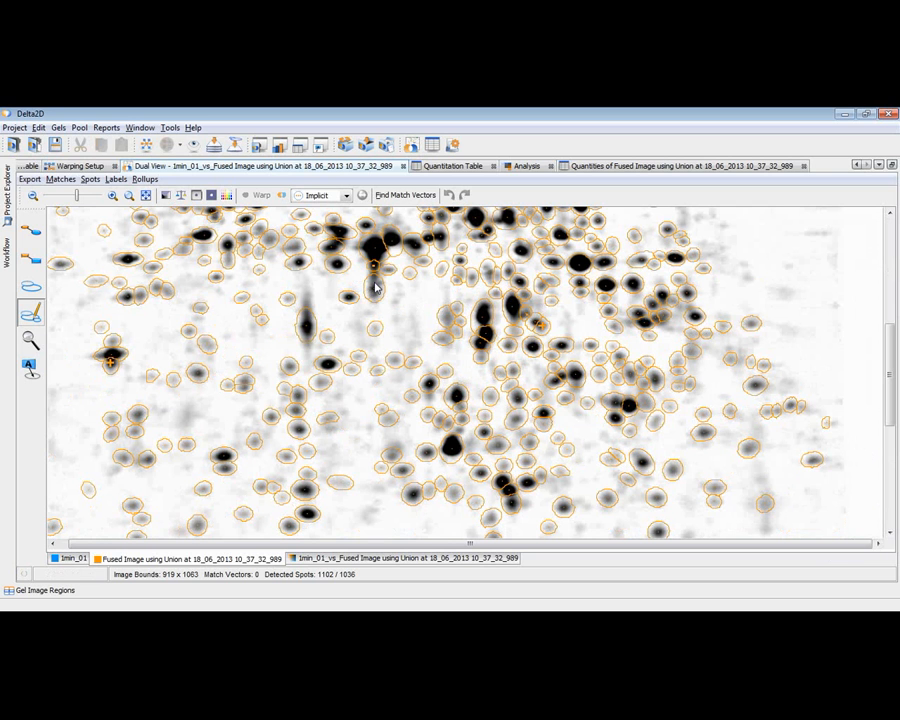
{"action": "left_click", "coordinate": [374, 299]}
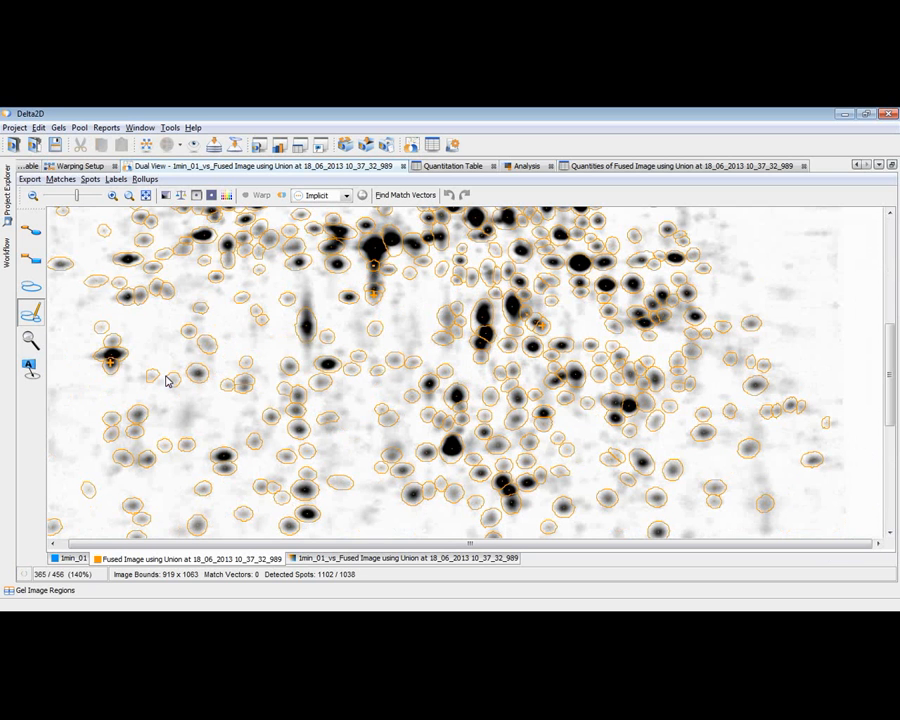
{"action": "left_click", "coordinate": [62, 551]}
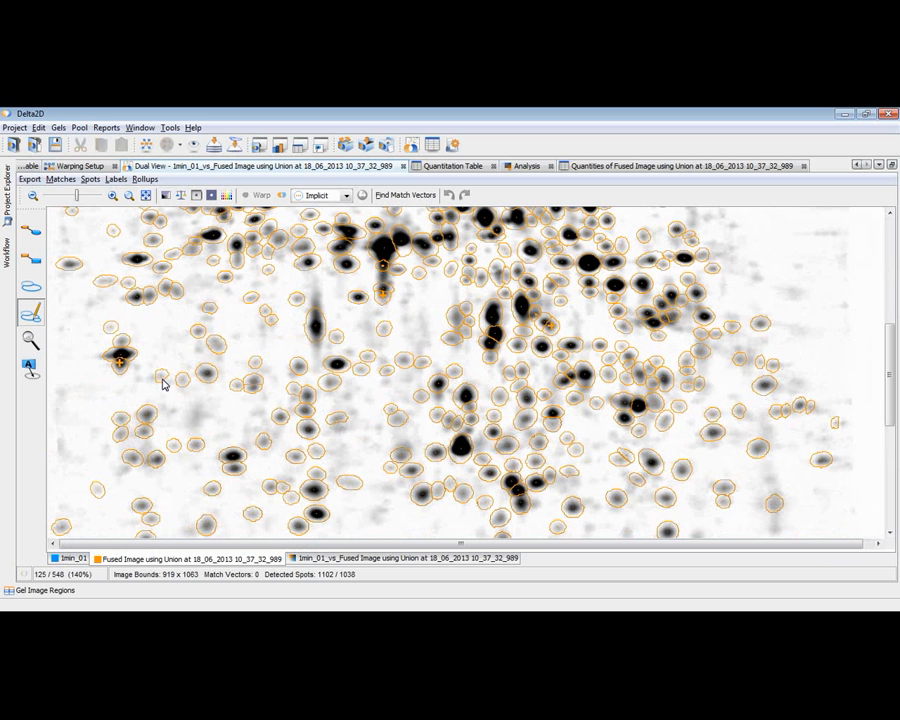
{"action": "left_click", "coordinate": [889, 518]}
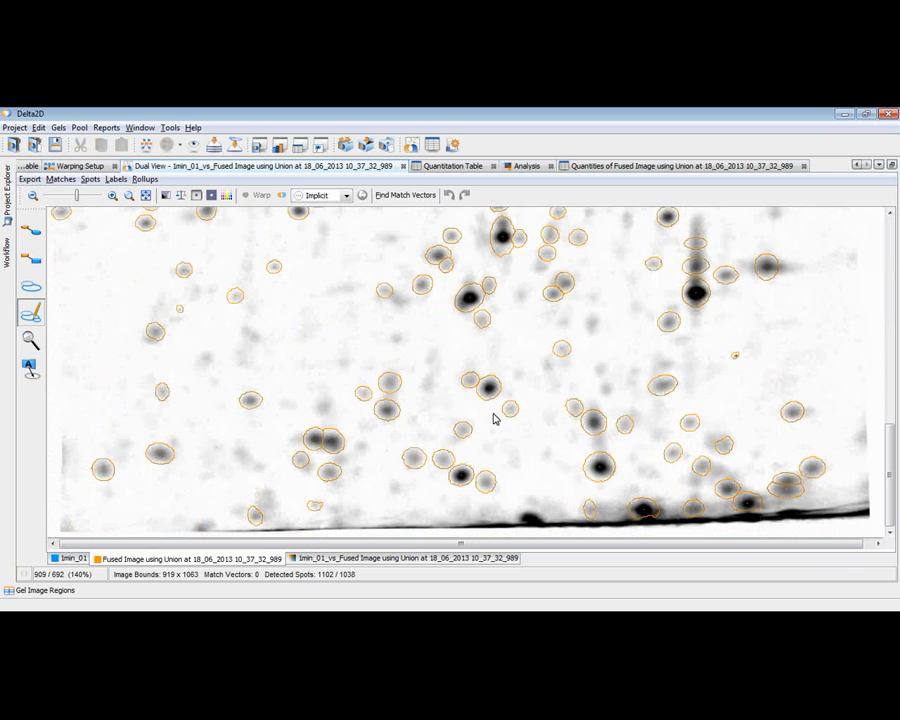
{"action": "left_click", "coordinate": [502, 222]}
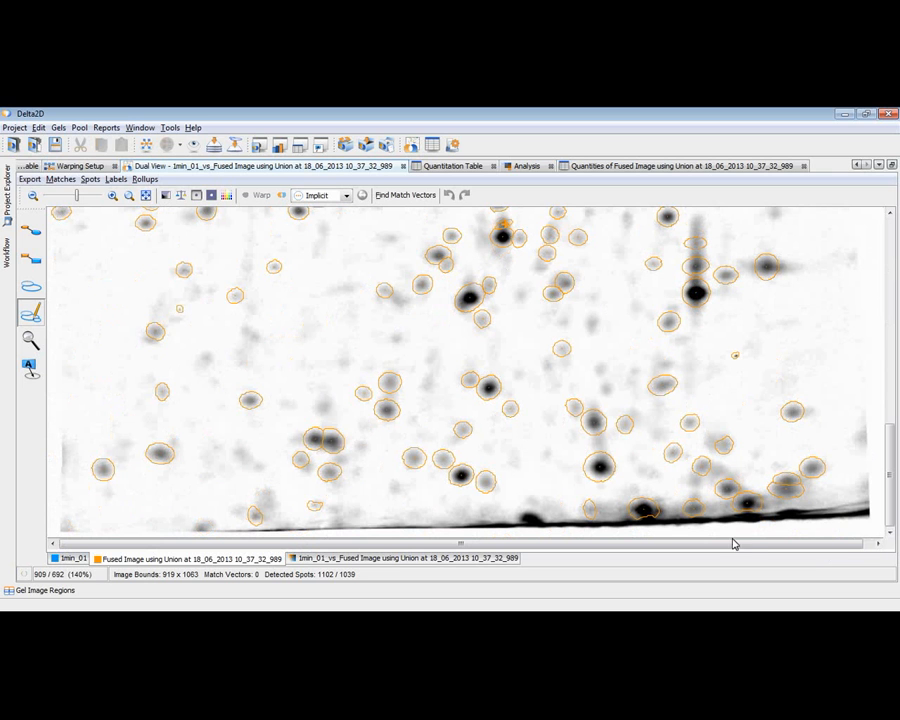
Step: Transfer the edited consensus spots from the fused image to all control, 1min and 10min gel images
{"action": "left_click", "coordinate": [860, 540]}
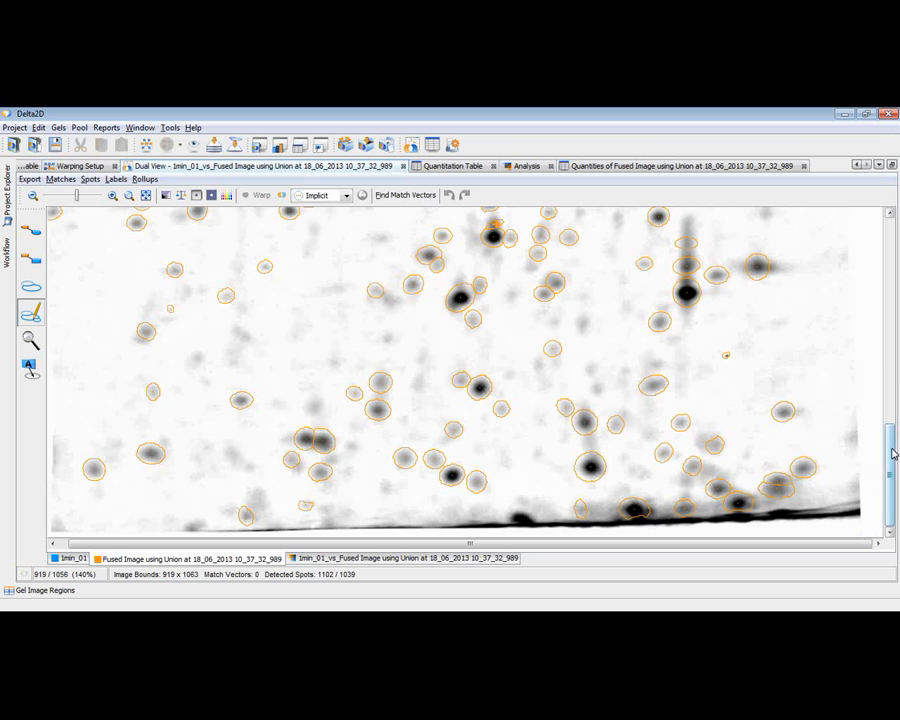
{"action": "left_click_drag", "start_coordinate": [892, 437], "coordinate": [880, 263]}
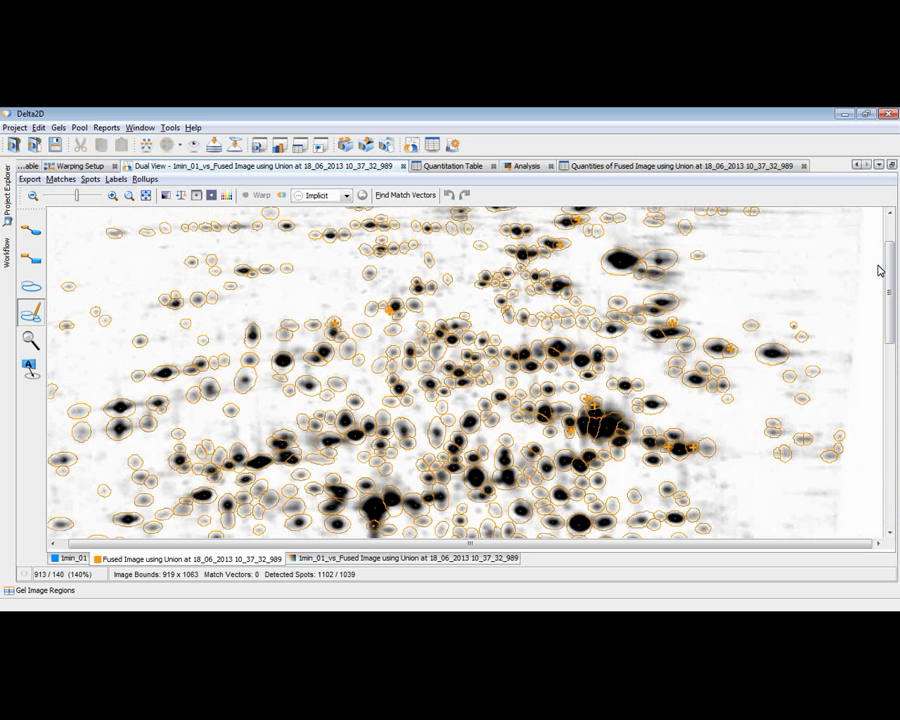
{"action": "left_click", "coordinate": [7, 252]}
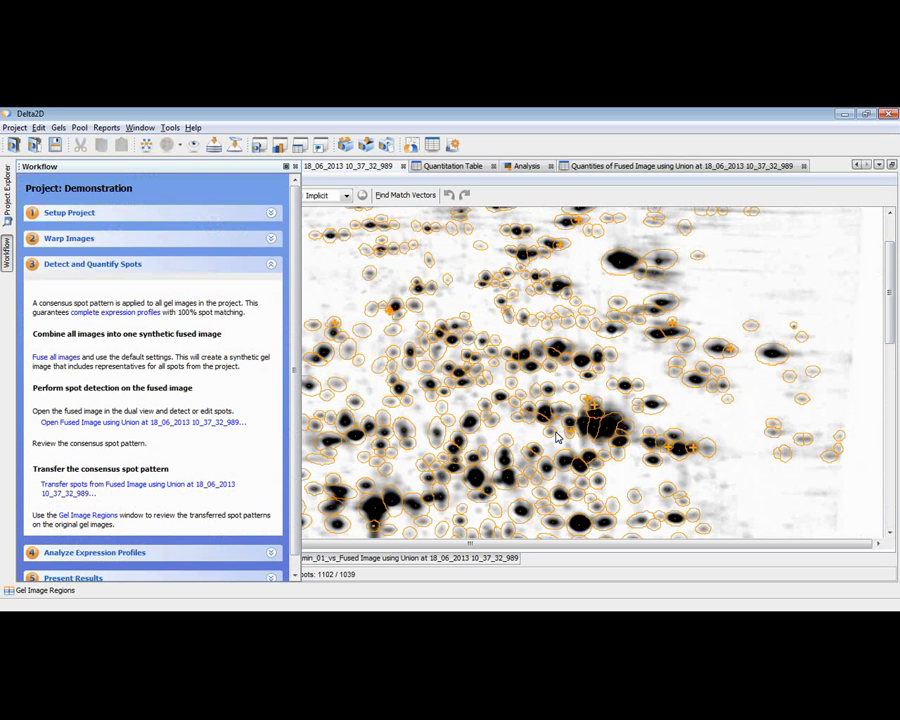
{"action": "left_click", "coordinate": [111, 488]}
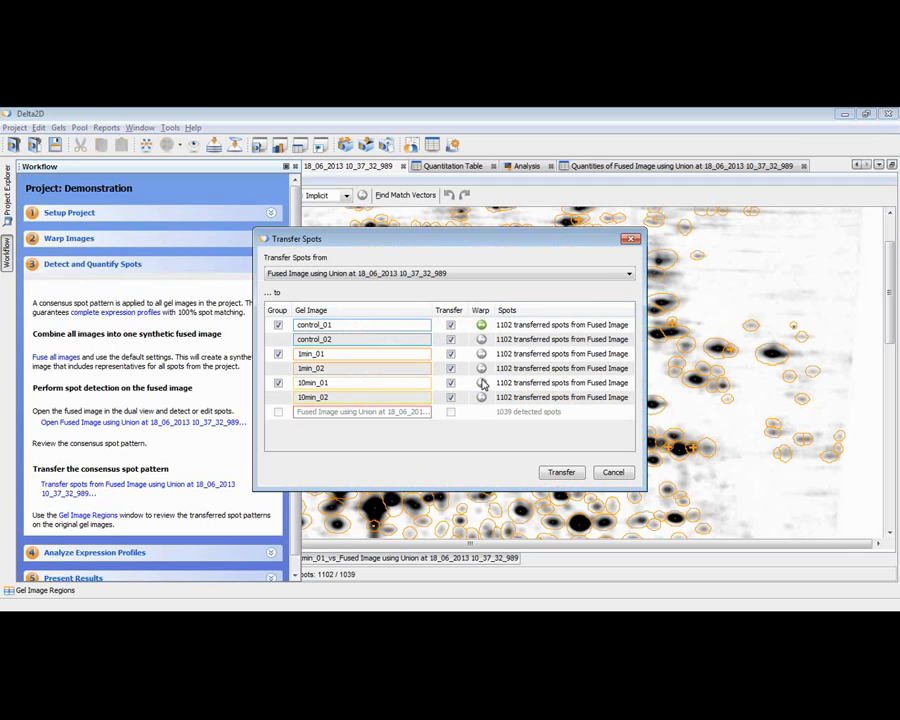
{"action": "left_click", "coordinate": [562, 474]}
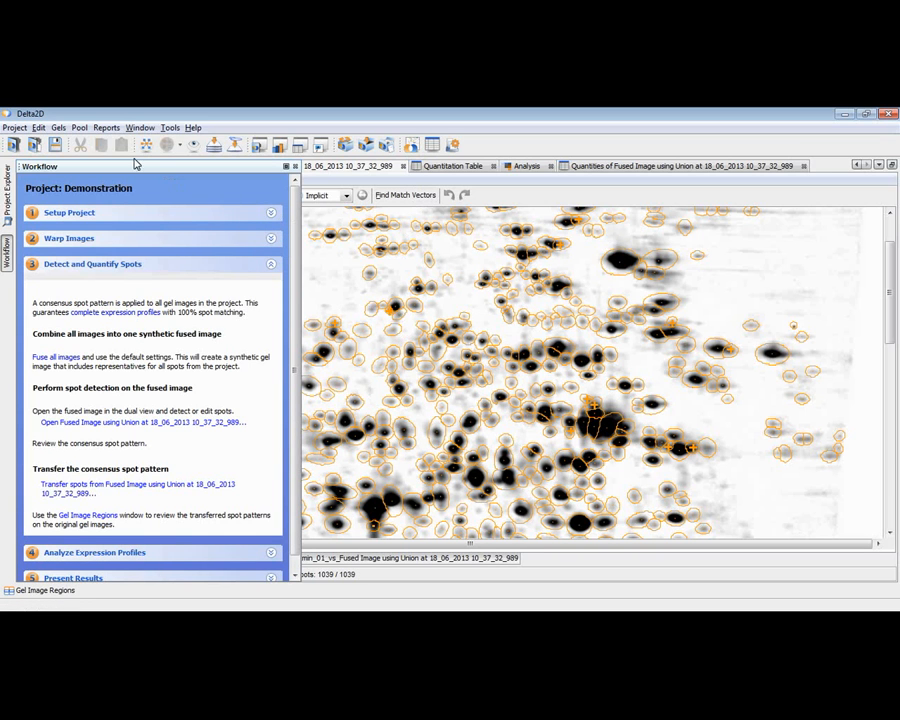
Step: Open the Gel Image Regions window and arrange the gel regions in 6 columns
{"action": "left_click", "coordinate": [140, 127]}
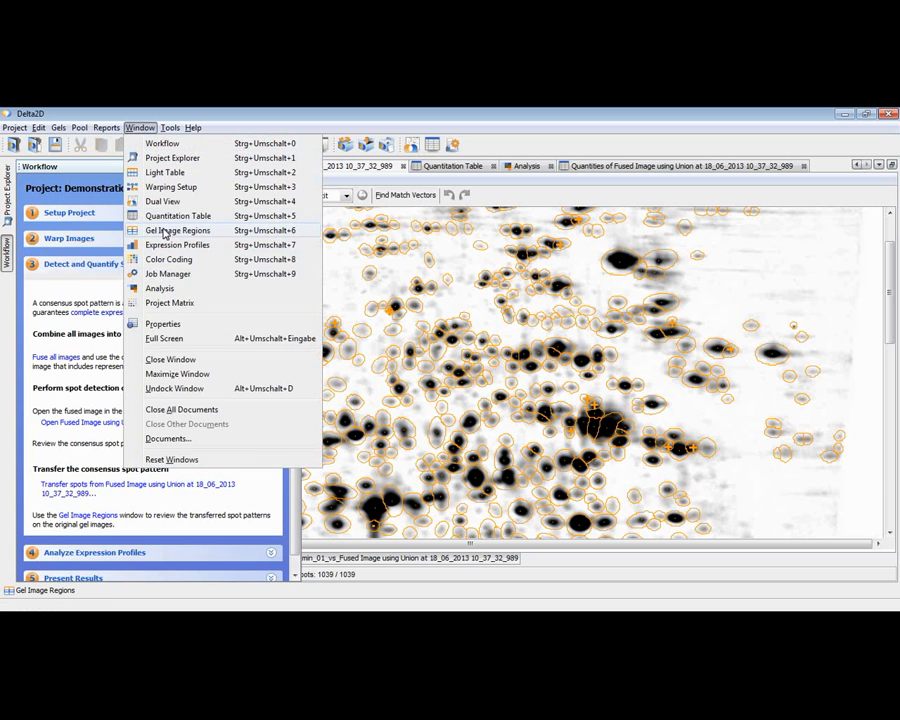
{"action": "left_click", "coordinate": [166, 232]}
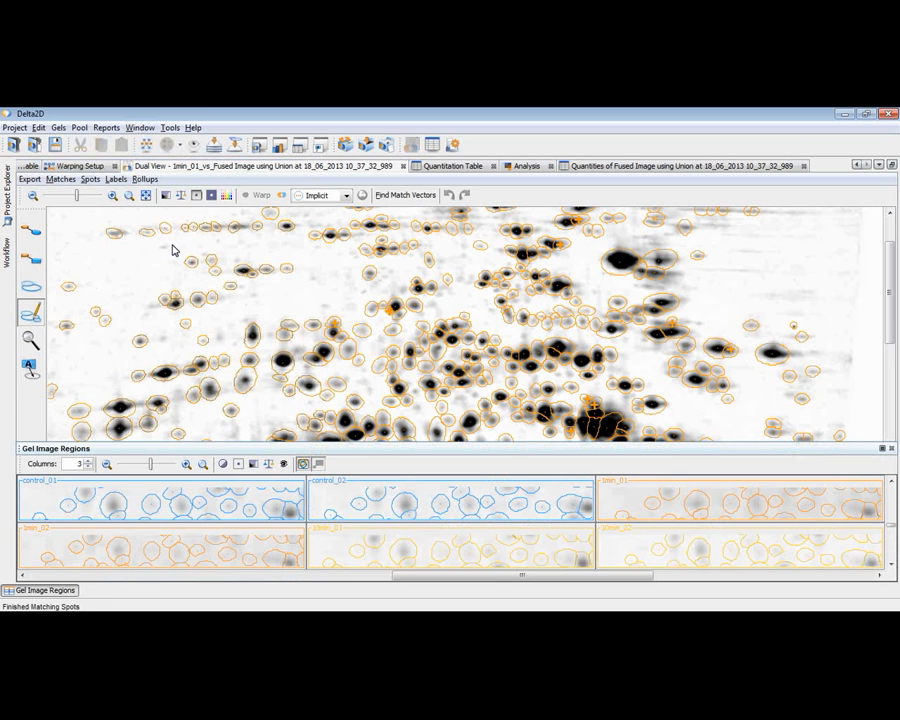
{"action": "left_click", "coordinate": [88, 461]}
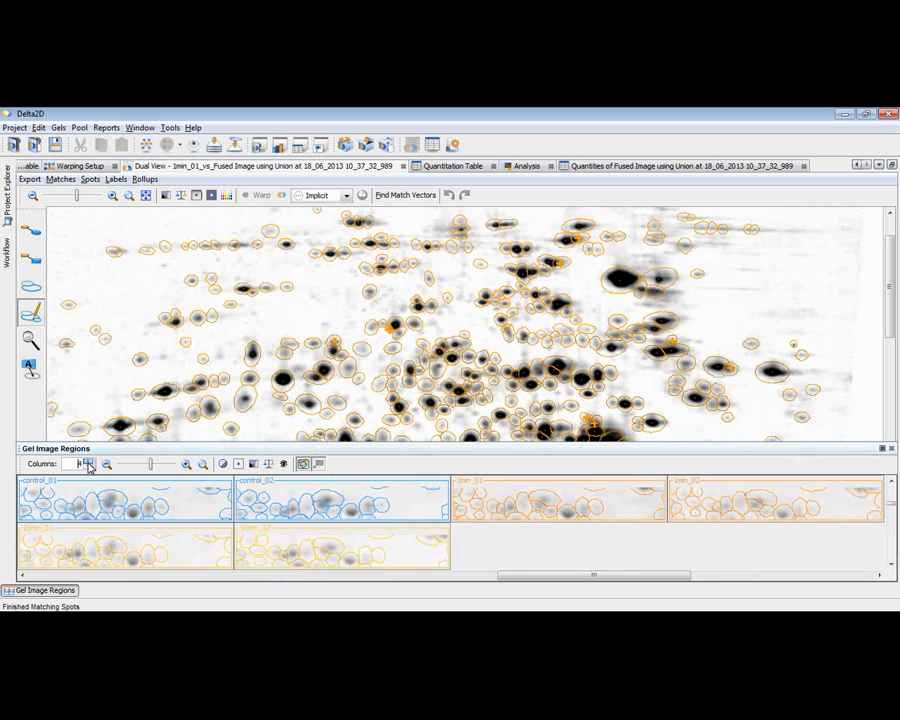
{"action": "left_click", "coordinate": [88, 461]}
{"action": "left_click", "coordinate": [88, 461]}
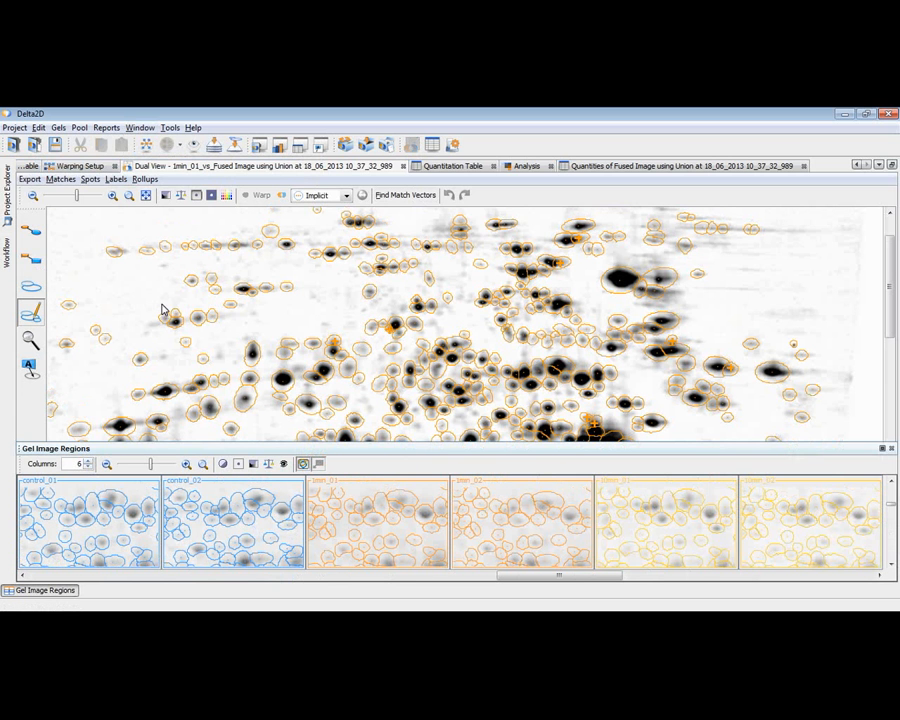
Step: Select a spot in the fused image's central cluster and keep the Gel Image Regions window docked below the gel
{"action": "left_click", "coordinate": [30, 285]}
{"action": "left_click", "coordinate": [460, 393]}
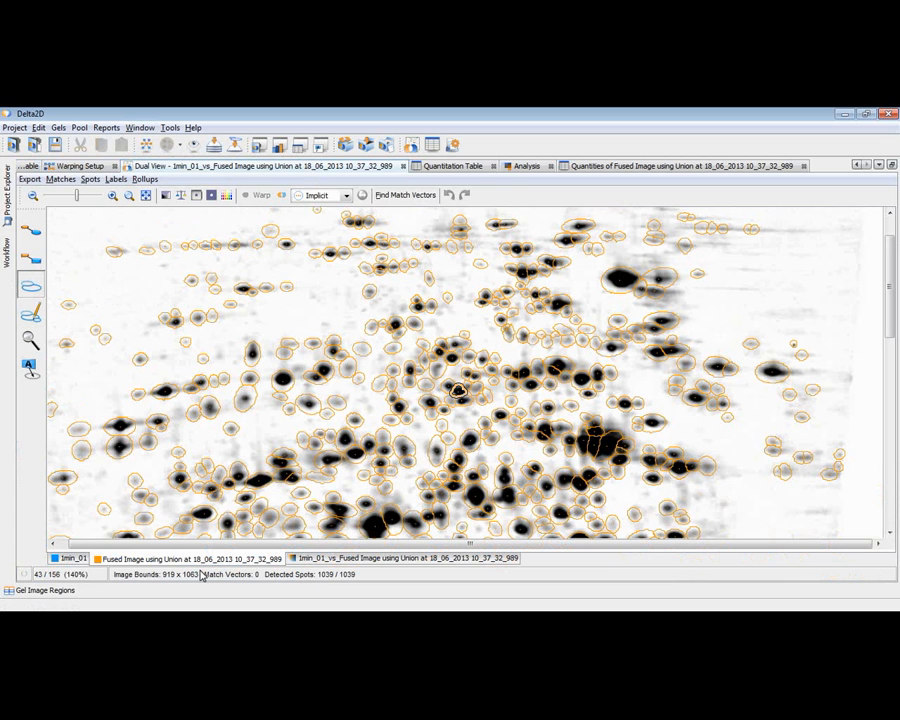
{"action": "left_click", "coordinate": [60, 592]}
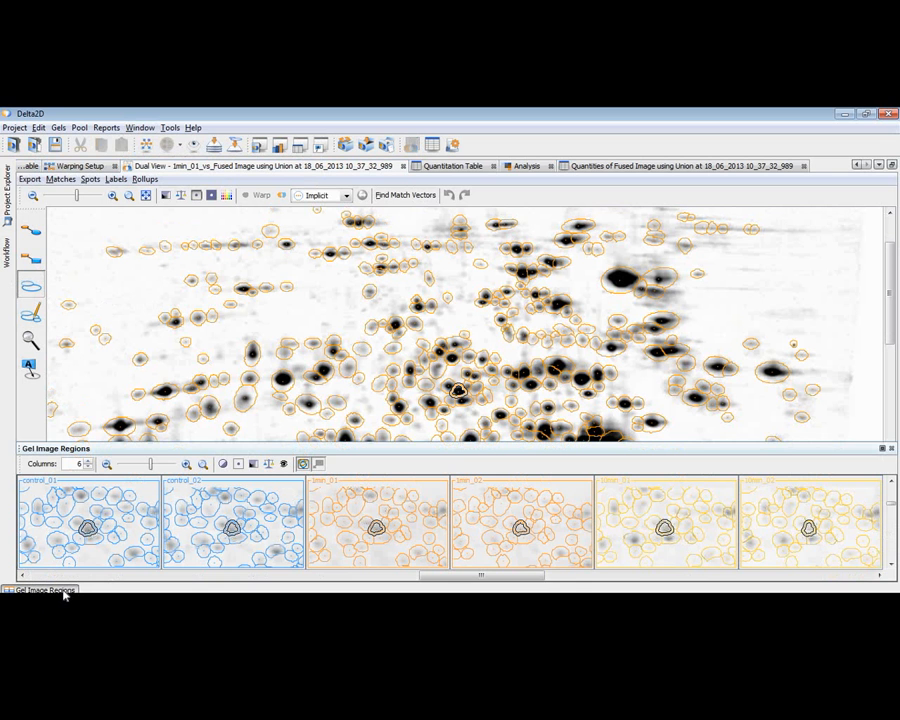
{"action": "left_click", "coordinate": [878, 448]}
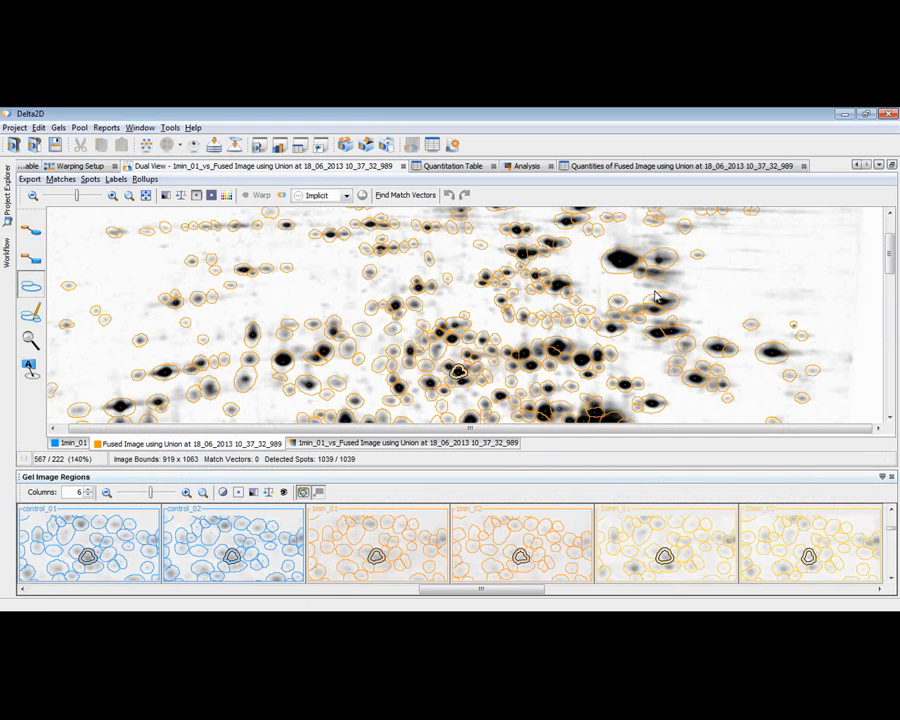
Step: Select the dark, vertically elongated spot right of the gel's centre and enhance the contrast of the gel image regions
{"action": "scroll", "coordinate": [632, 290], "scroll_direction": "down", "scroll_amount": 3}
{"action": "scroll", "coordinate": [632, 291], "scroll_direction": "down", "scroll_amount": 2}
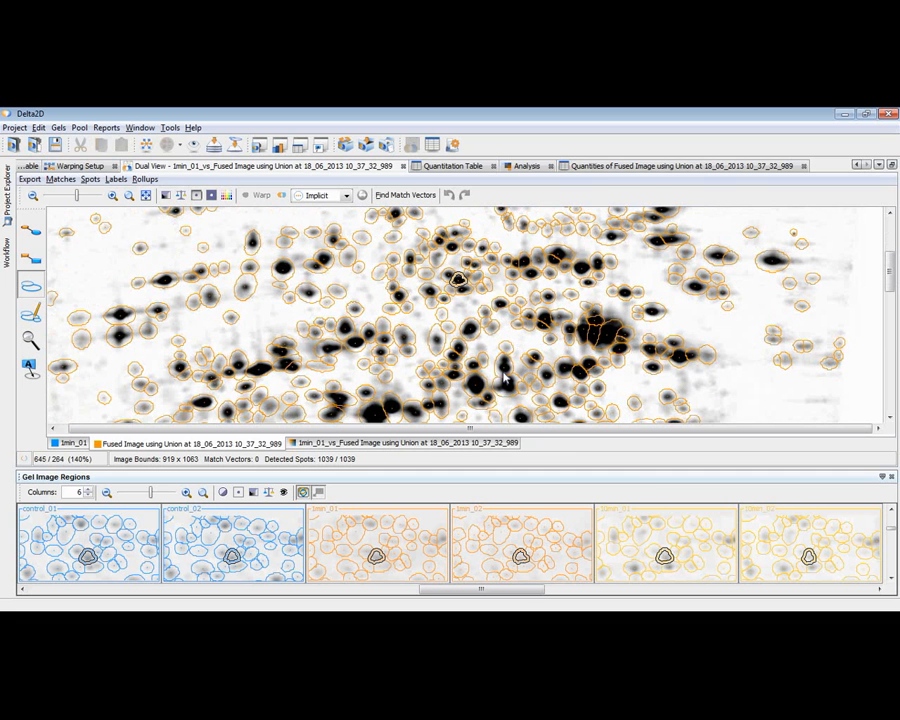
{"action": "left_click", "coordinate": [503, 367]}
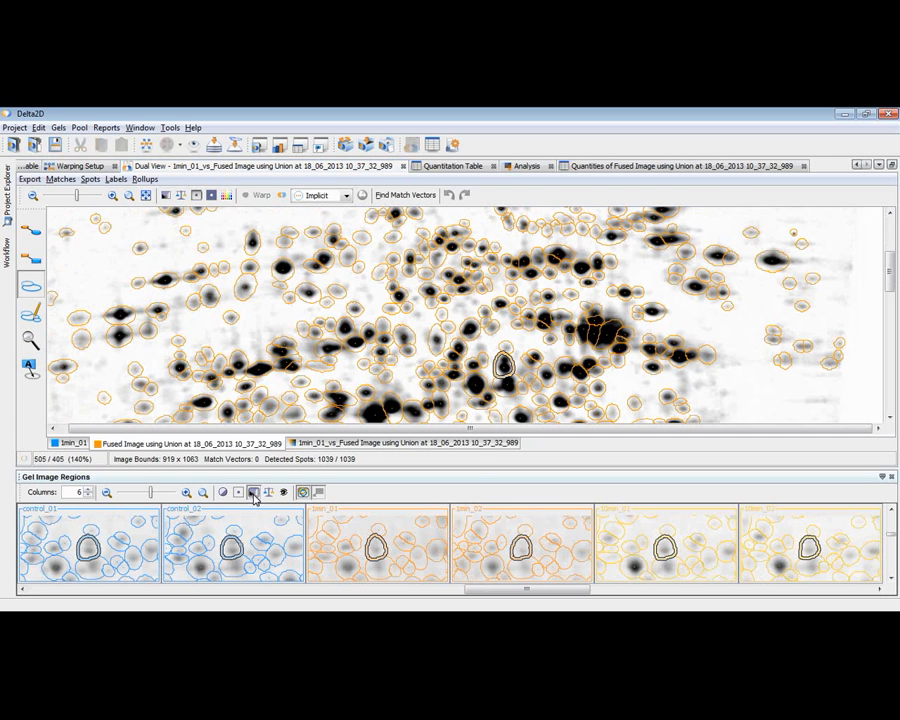
{"action": "left_click", "coordinate": [253, 493]}
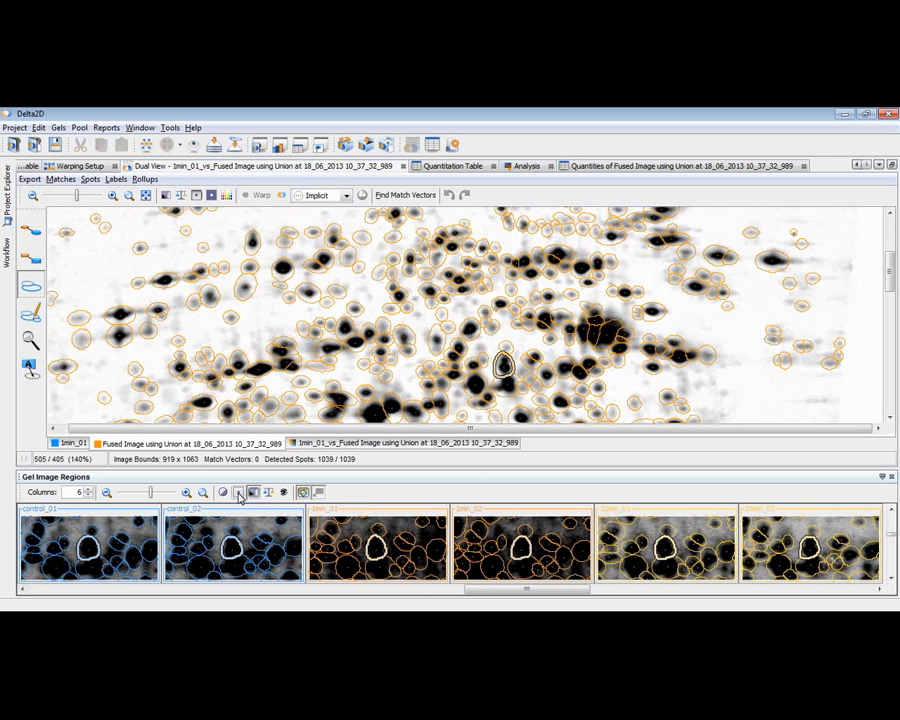
{"action": "left_click", "coordinate": [238, 492]}
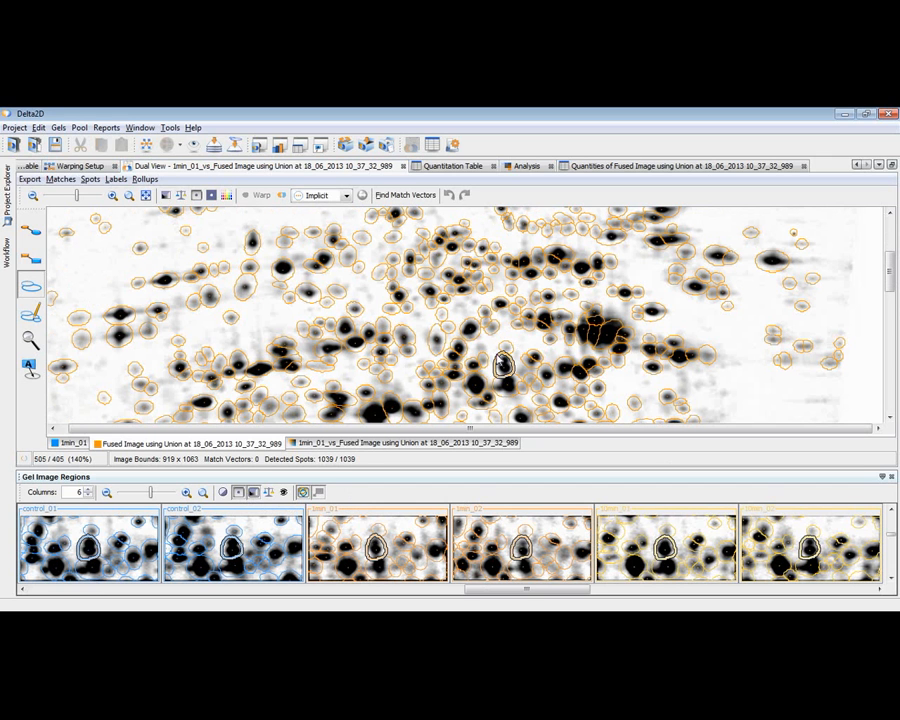
Step: Add a spot marker within the selected elongated spot, and select the isolated vertical oval spot in the gel's upper left for comparison
{"action": "left_click", "coordinate": [31, 313]}
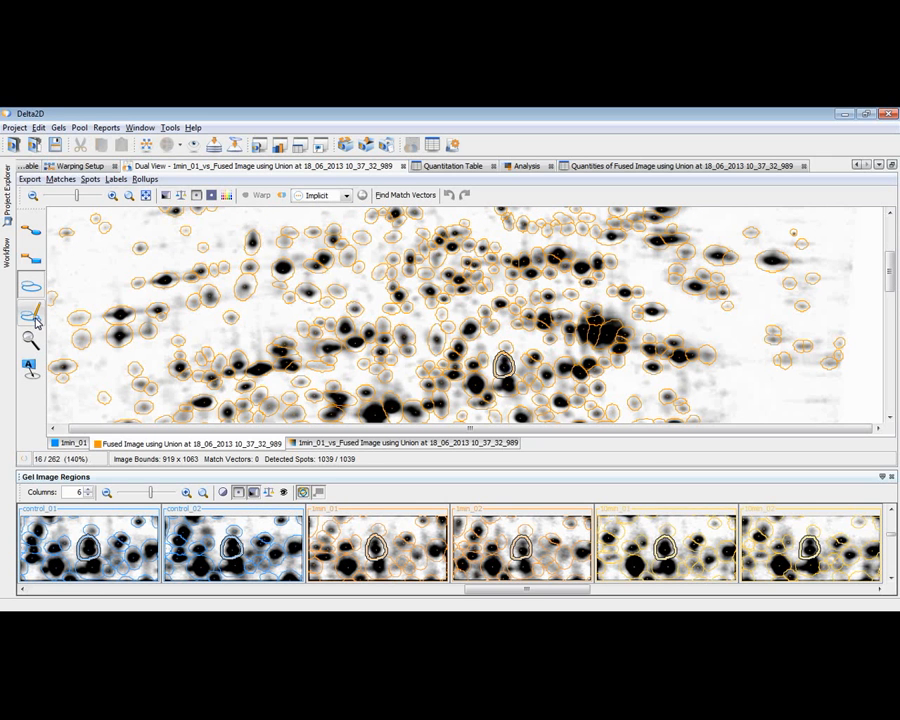
{"action": "left_click", "coordinate": [504, 365]}
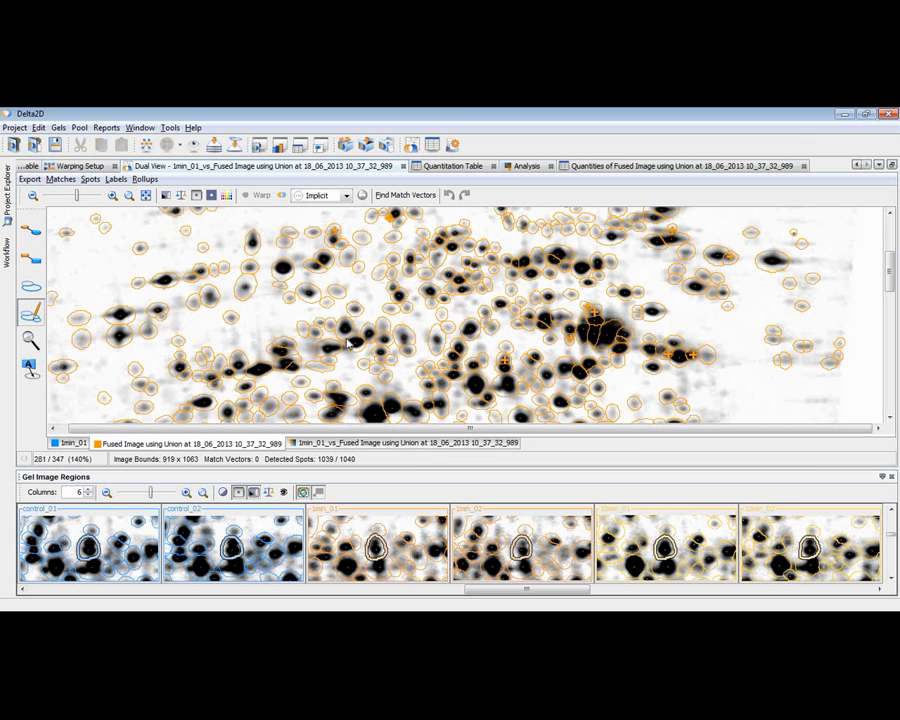
{"action": "left_click", "coordinate": [29, 284]}
{"action": "left_click", "coordinate": [256, 246]}
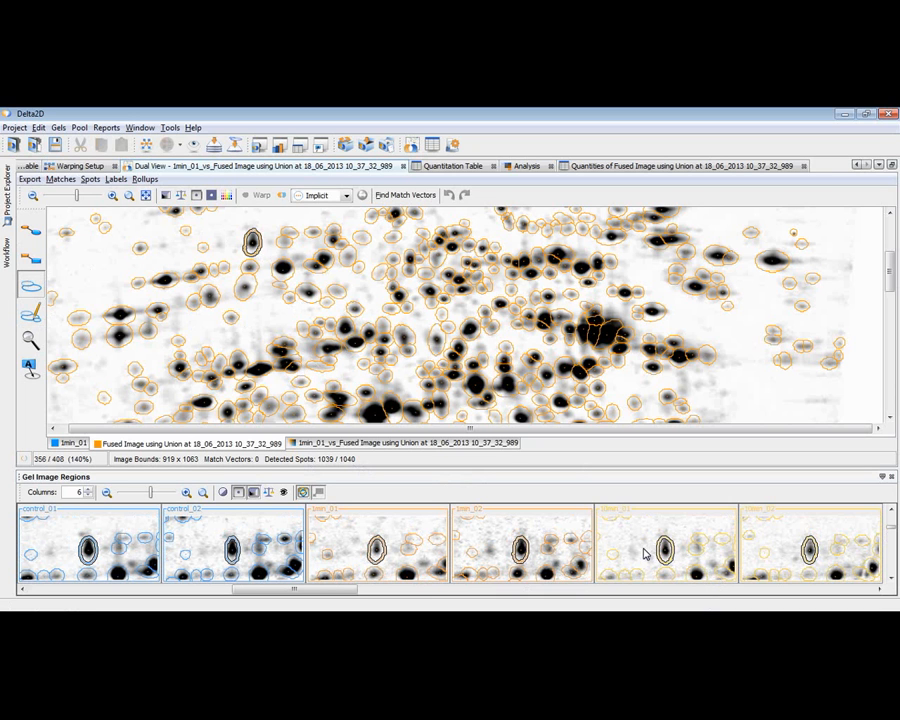
Step: Add a spot marker in the upper part of the isolated vertical oval spot, and select the large dark irregular spot in the lower centre for comparison
{"action": "left_click", "coordinate": [31, 313]}
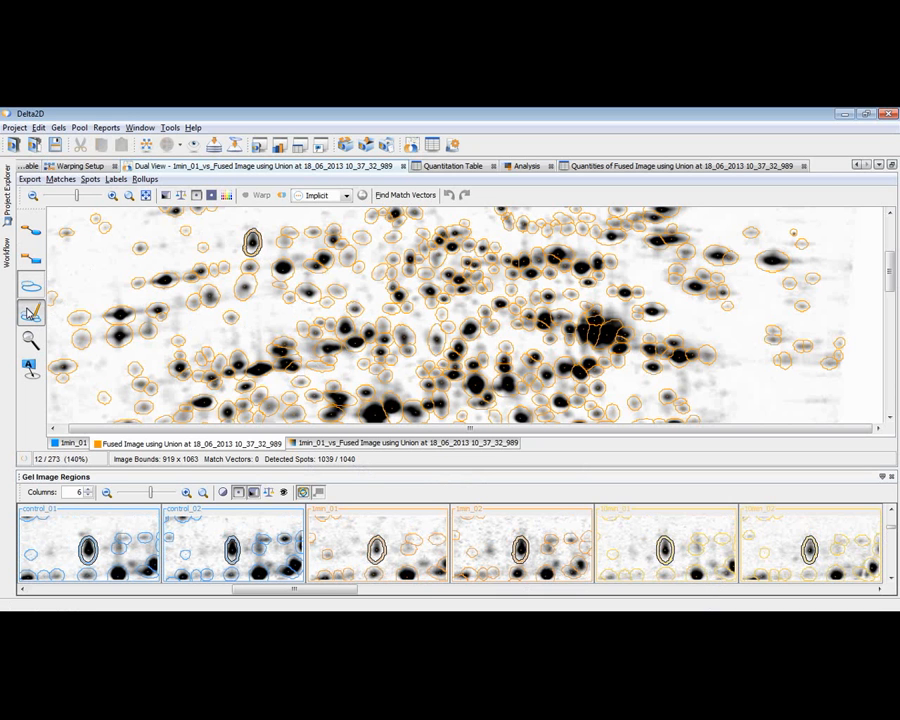
{"action": "left_click", "coordinate": [252, 236]}
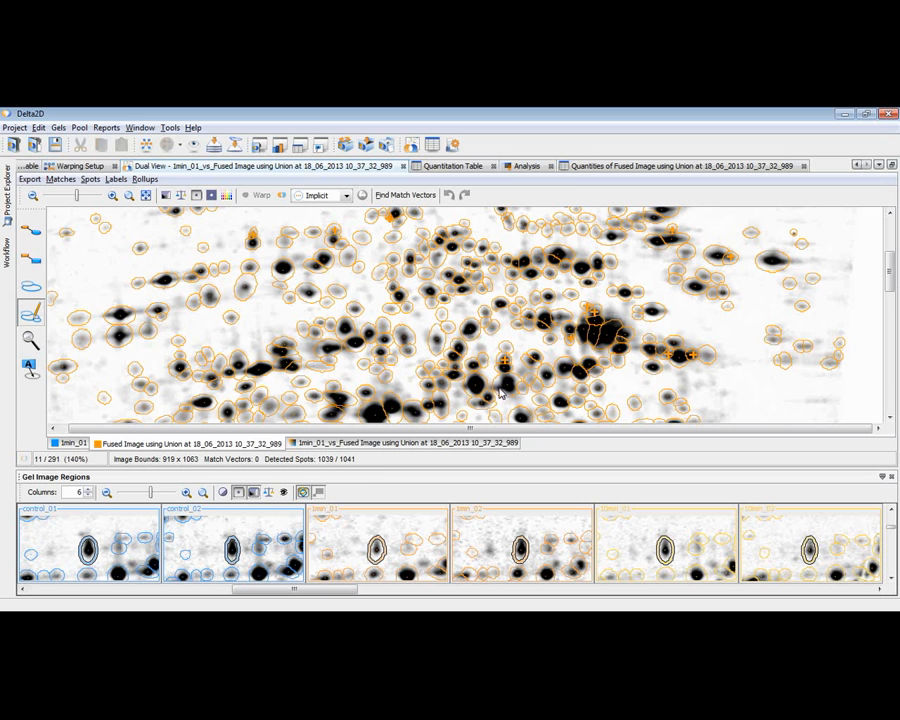
{"action": "left_click", "coordinate": [30, 287]}
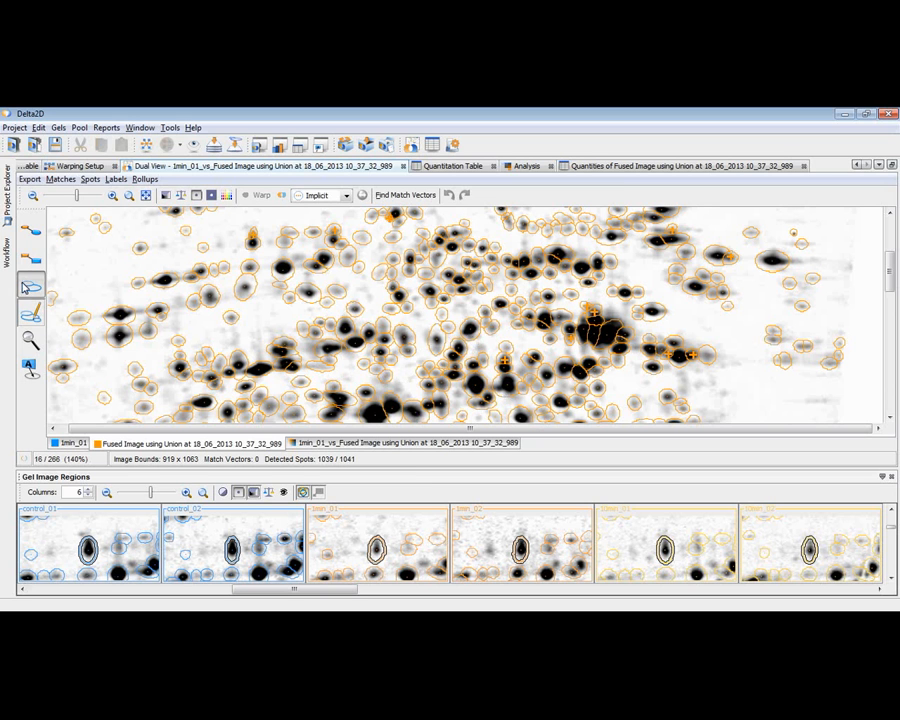
{"action": "left_click", "coordinate": [507, 390]}
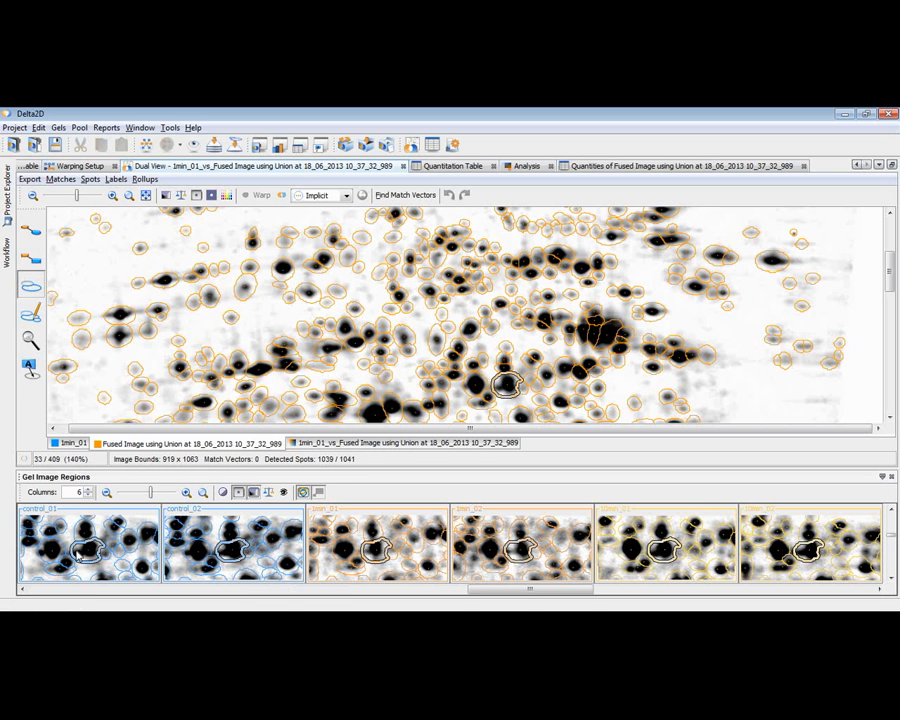
Step: Add one spot marker inside the selected dark spot and another at the left edge of the dark spot beside it
{"action": "left_click", "coordinate": [31, 315]}
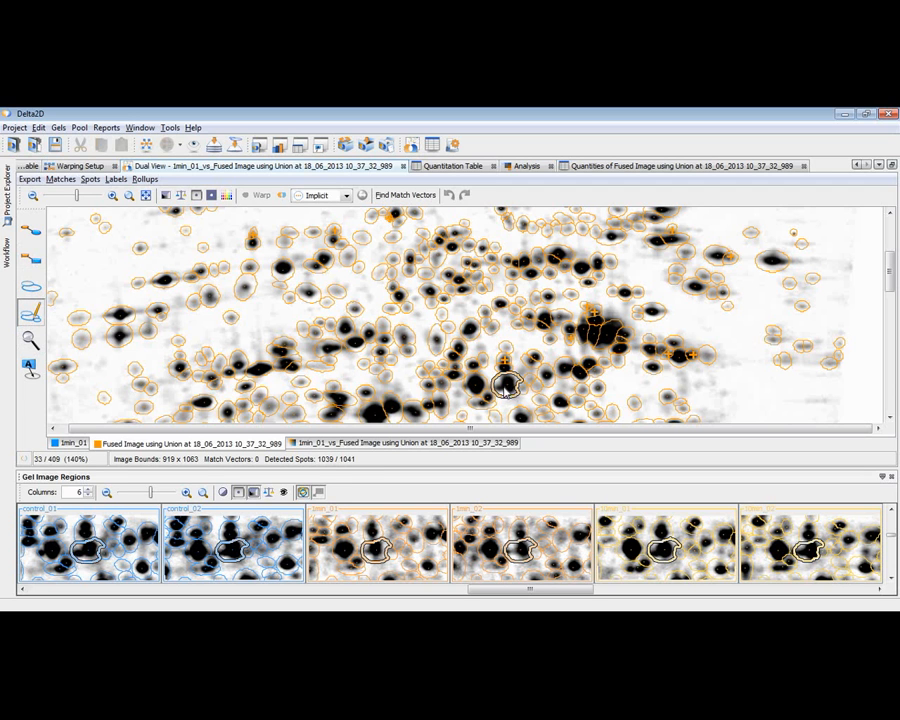
{"action": "left_click_drag", "start_coordinate": [505, 388], "coordinate": [503, 384]}
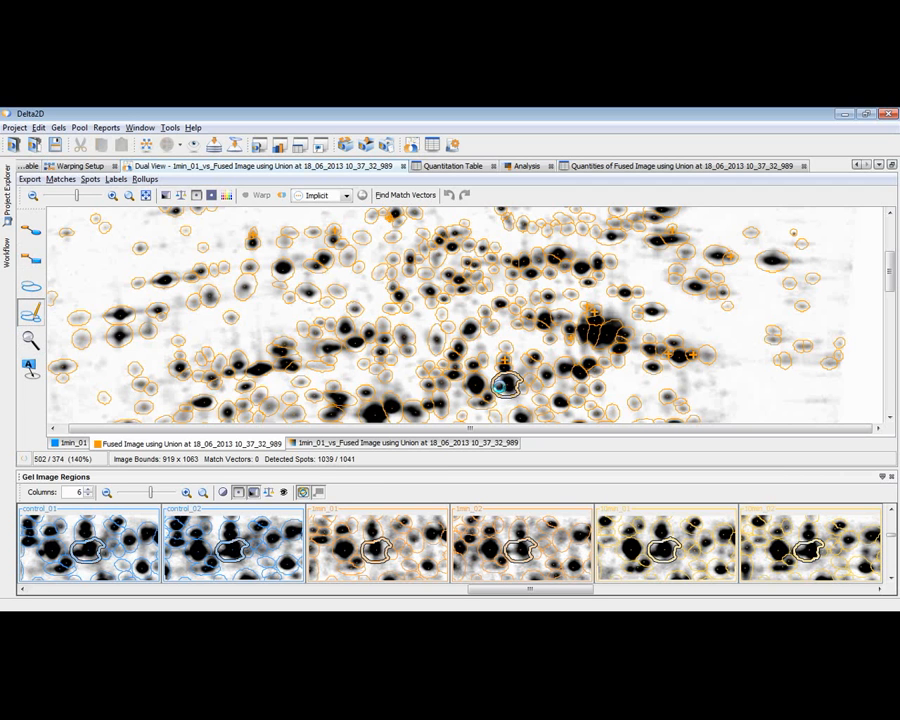
{"action": "left_click", "coordinate": [466, 387]}
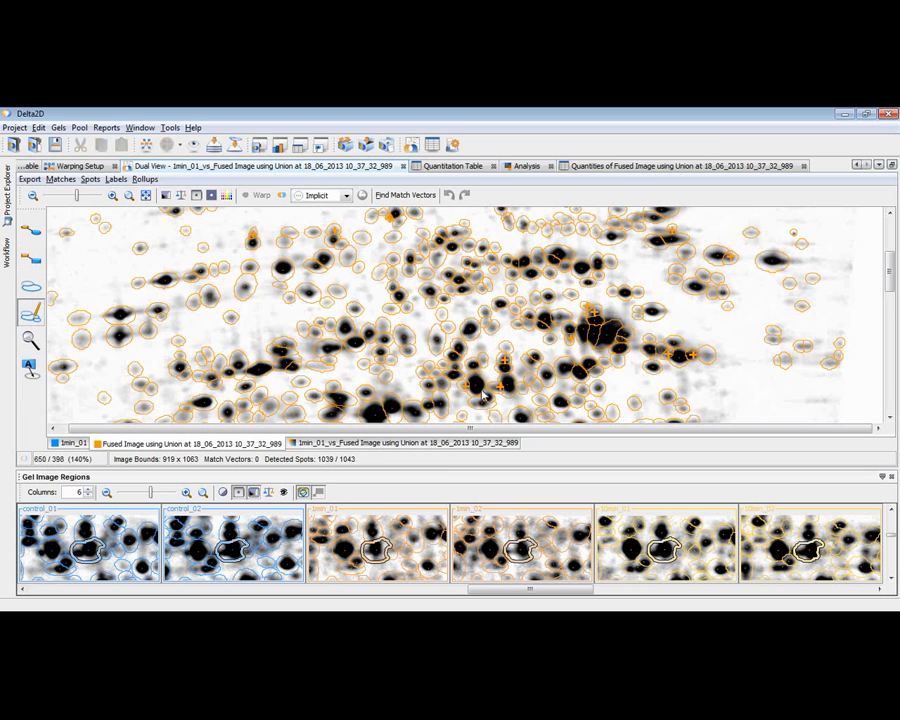
Step: Transfer the edited consensus spots from the fused image to all six control, 1min and 10min gel images, and return to the full dual view
{"action": "left_click", "coordinate": [7, 258]}
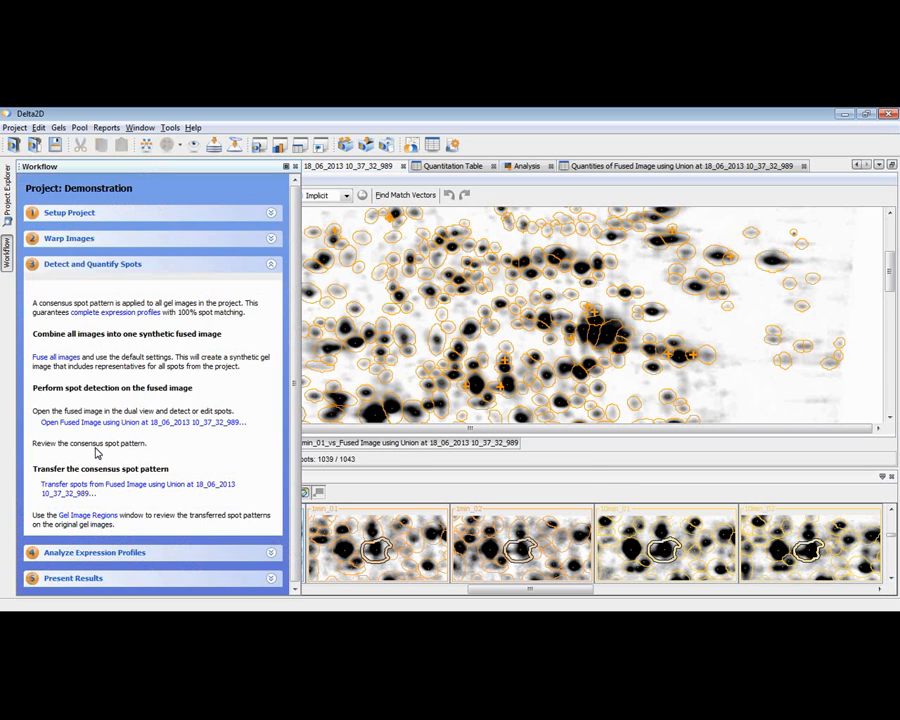
{"action": "left_click", "coordinate": [85, 488]}
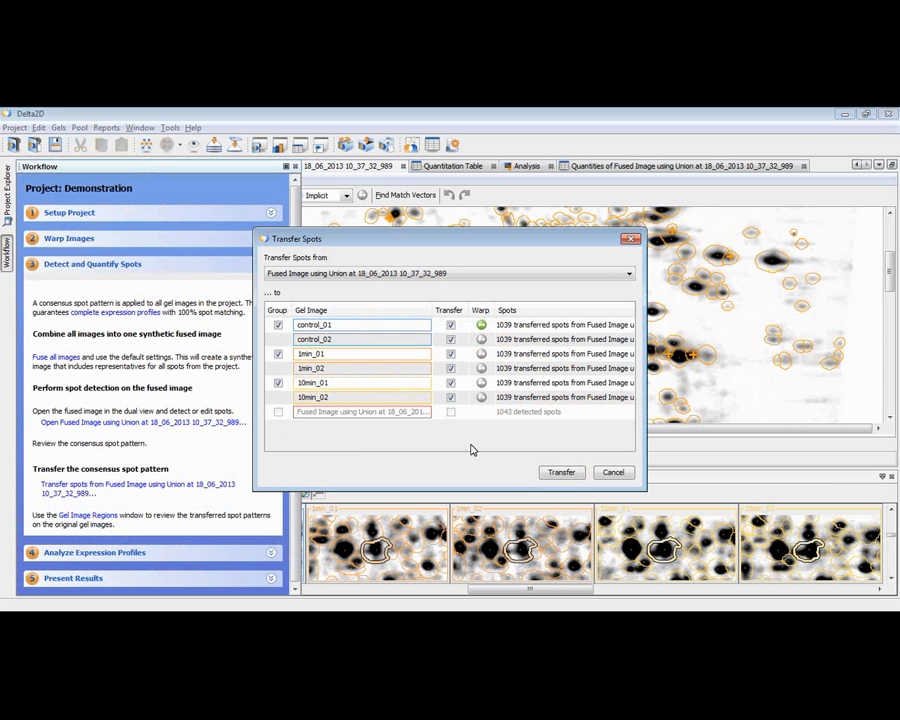
{"action": "left_click", "coordinate": [562, 475]}
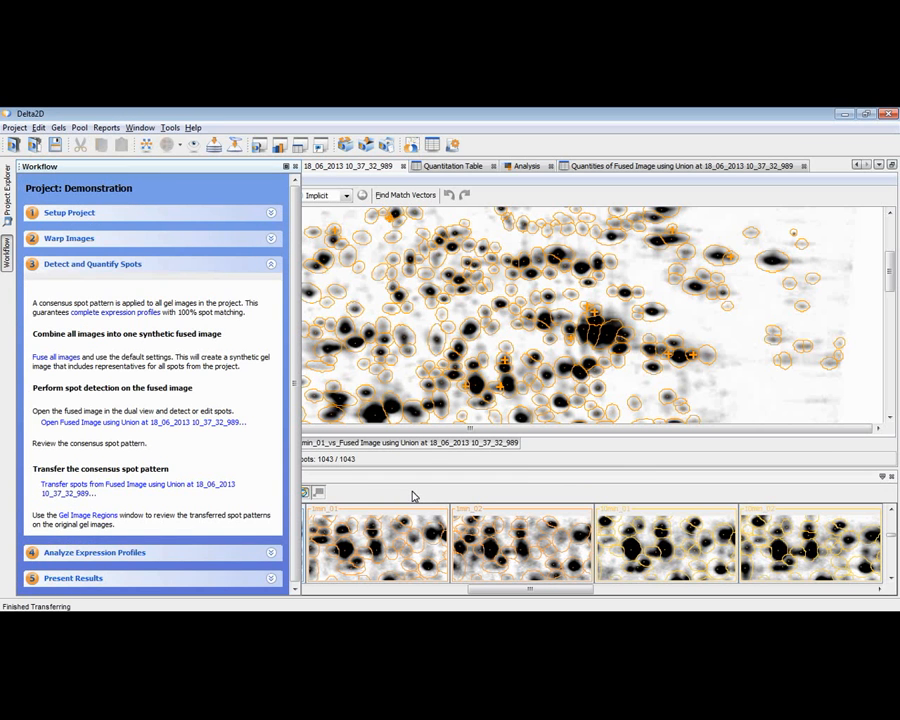
{"action": "left_click", "coordinate": [366, 492]}
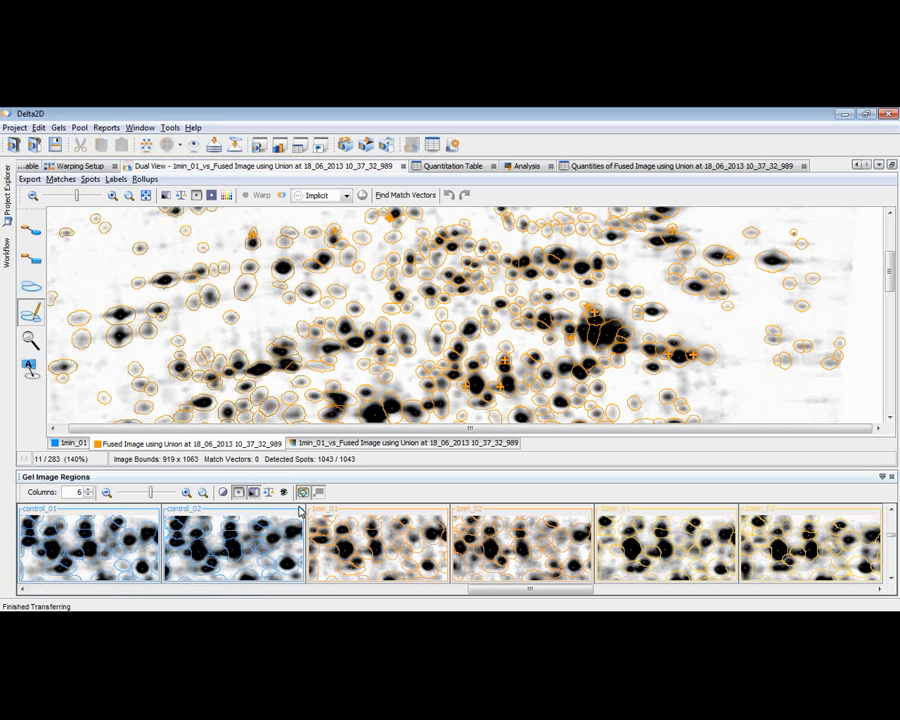
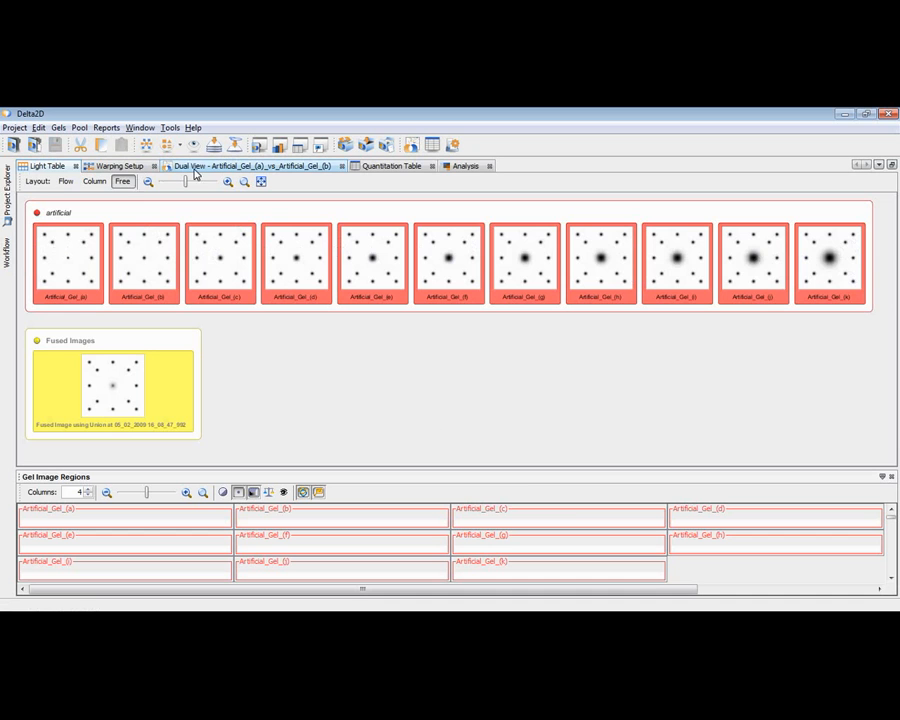
Step: Open the Quantitation Table for all gel images, sort it by the Artificial_Gel_(a) label, and select the unchanged and growing spot rows in turn
{"action": "left_click", "coordinate": [375, 167]}
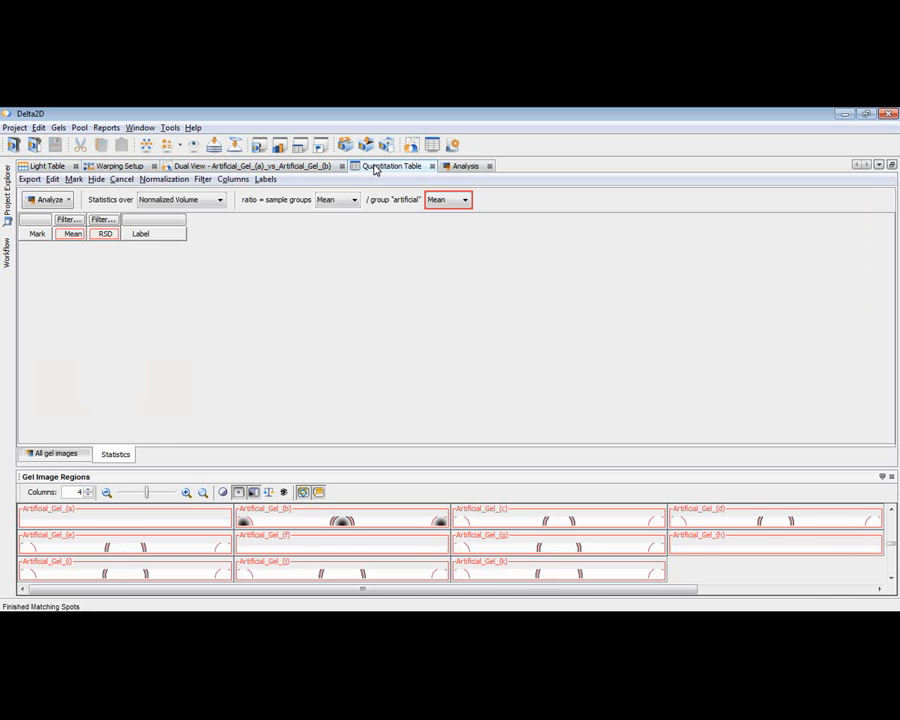
{"action": "left_click", "coordinate": [58, 444]}
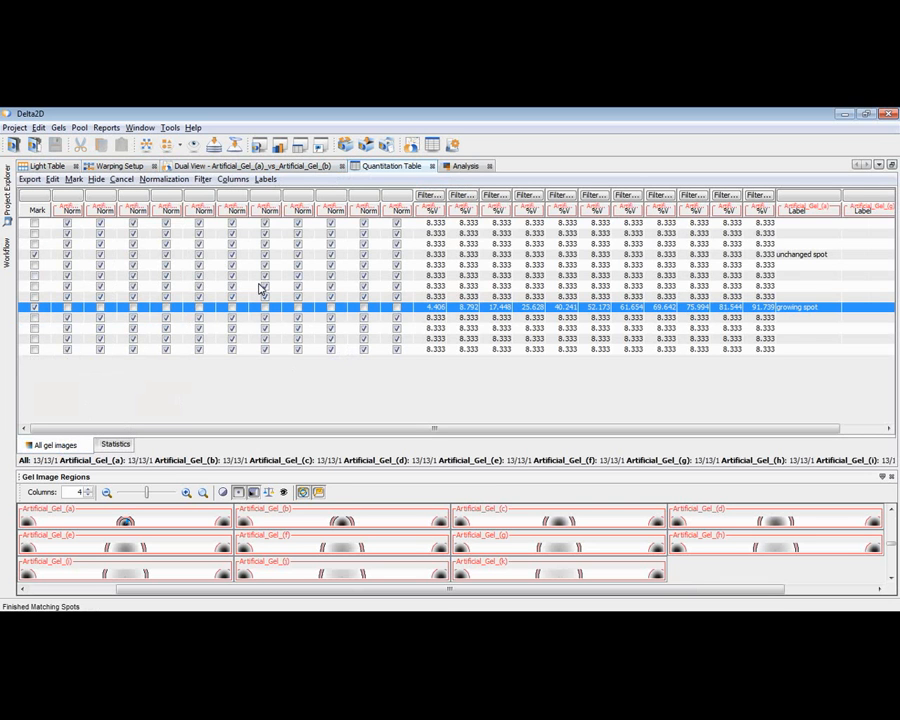
{"action": "left_click", "coordinate": [797, 212]}
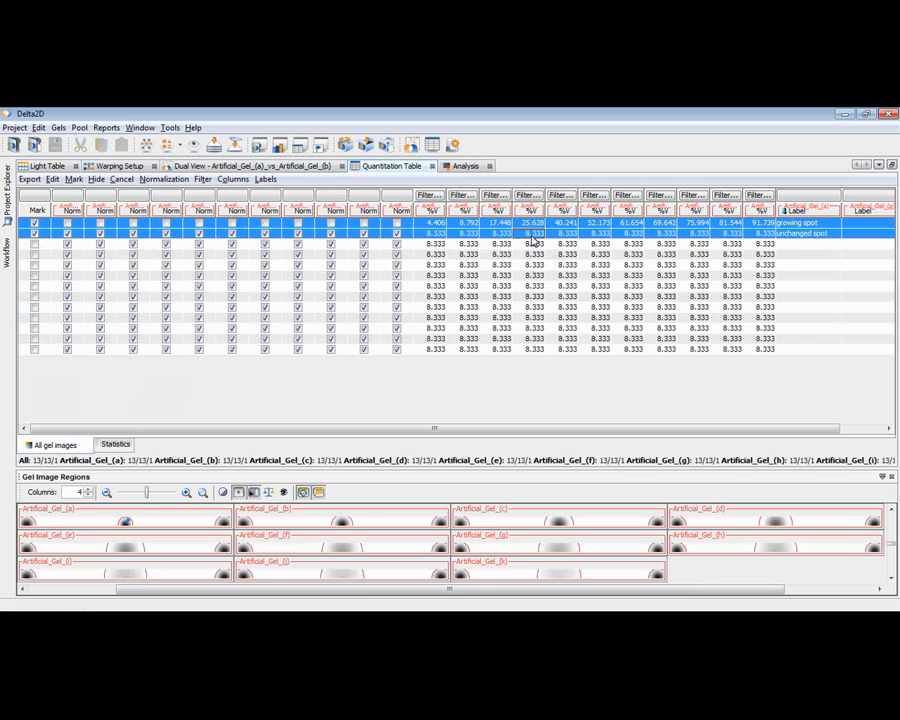
{"action": "left_click", "coordinate": [440, 235]}
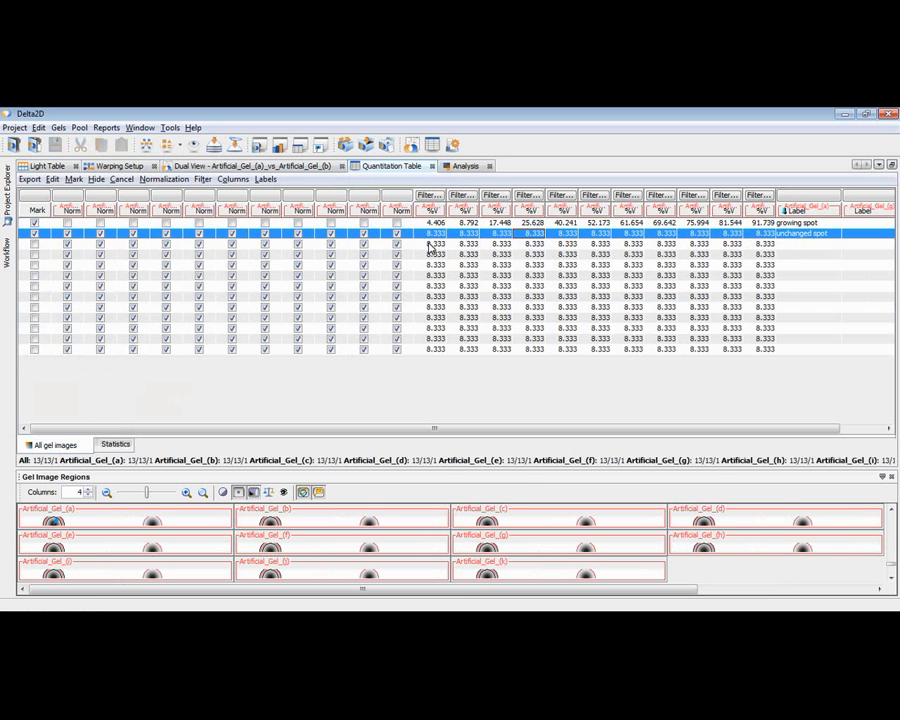
{"action": "left_click", "coordinate": [468, 227]}
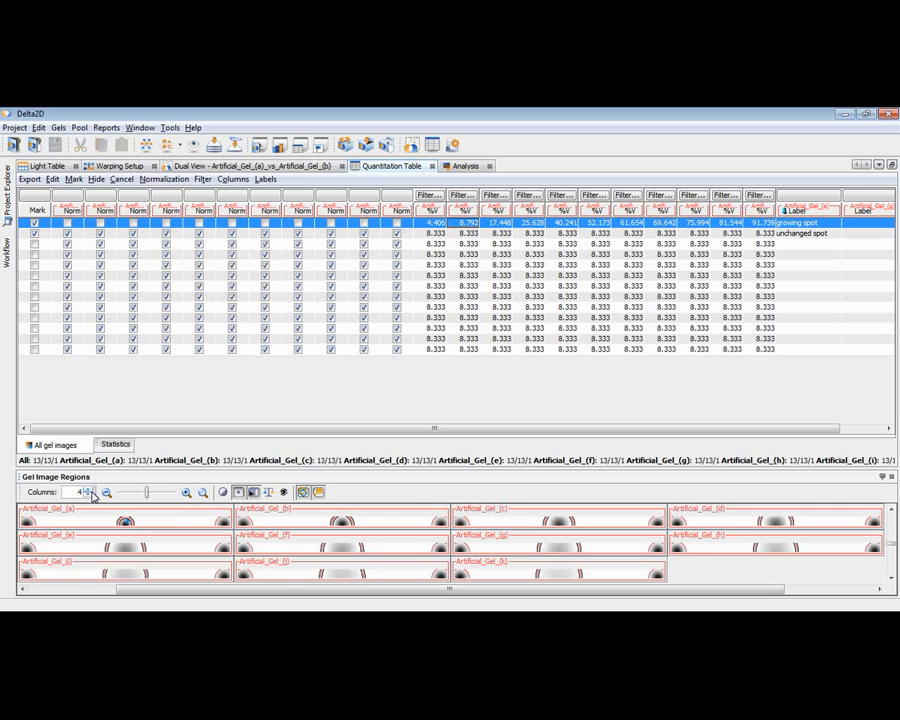
Step: Arrange the gel image regions in 11 columns and compare the unchanged spot and the growing spot across all artificial gels
{"action": "left_click", "coordinate": [89, 490]}
{"action": "left_click", "coordinate": [89, 490]}
{"action": "left_click", "coordinate": [89, 490]}
{"action": "left_click", "coordinate": [89, 490]}
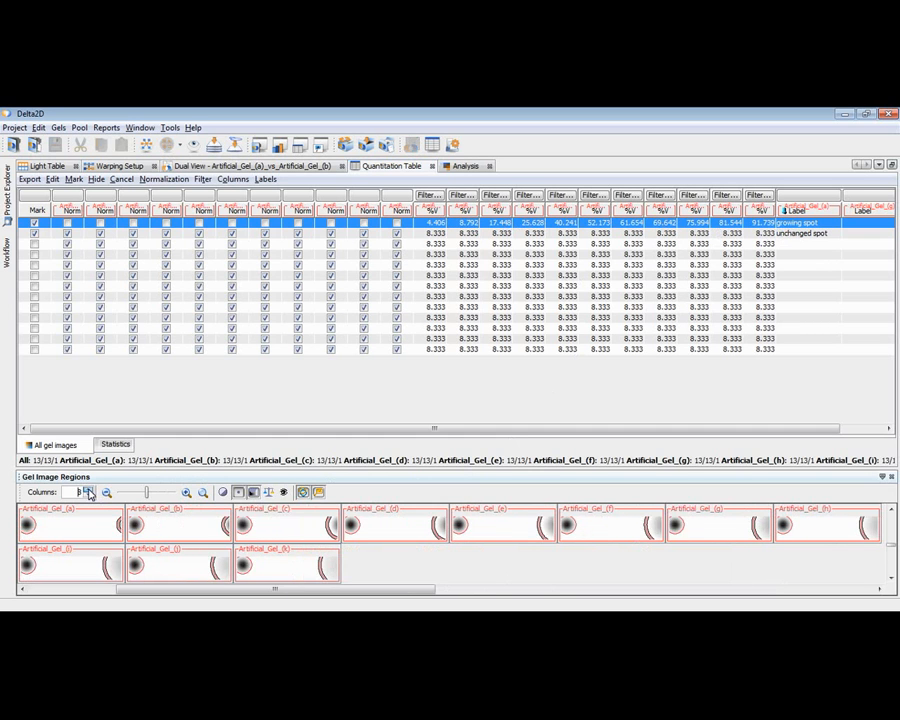
{"action": "left_click", "coordinate": [89, 490]}
{"action": "left_click", "coordinate": [89, 490]}
{"action": "left_click", "coordinate": [89, 490]}
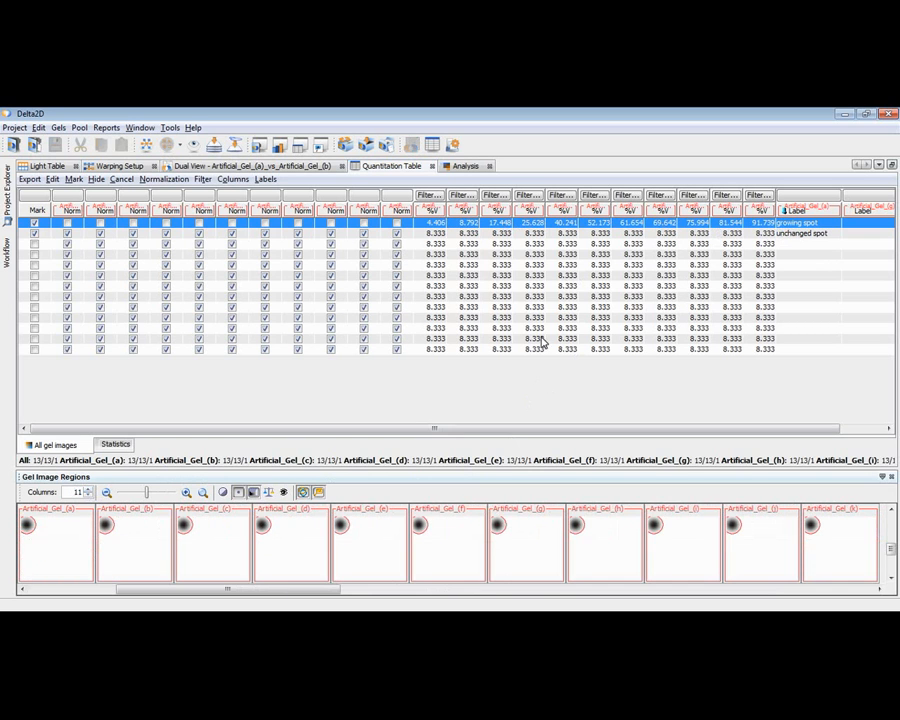
{"action": "left_click", "coordinate": [558, 234]}
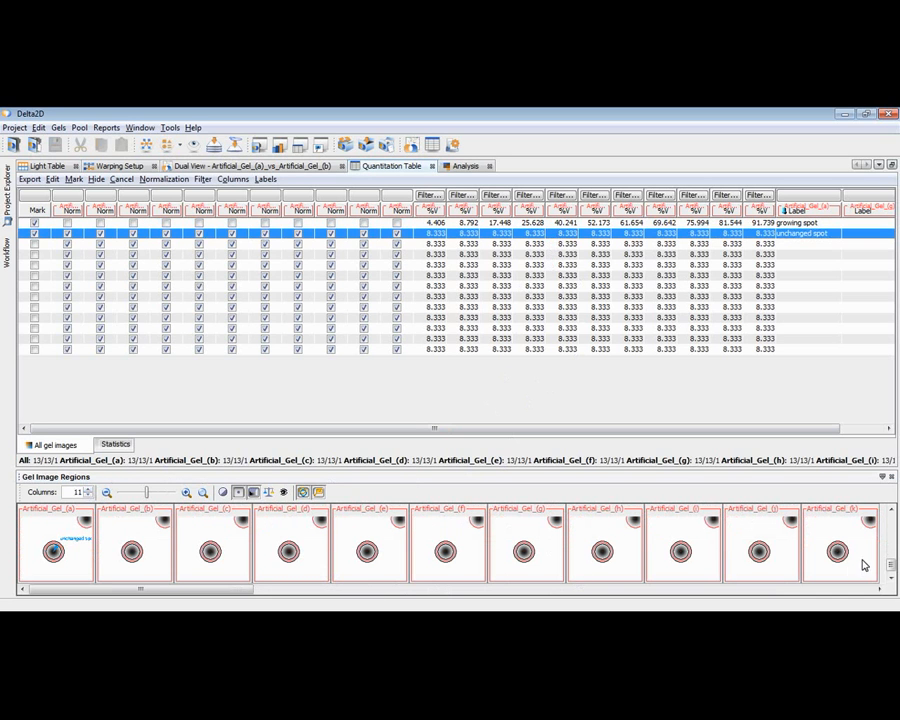
{"action": "left_click", "coordinate": [447, 224]}
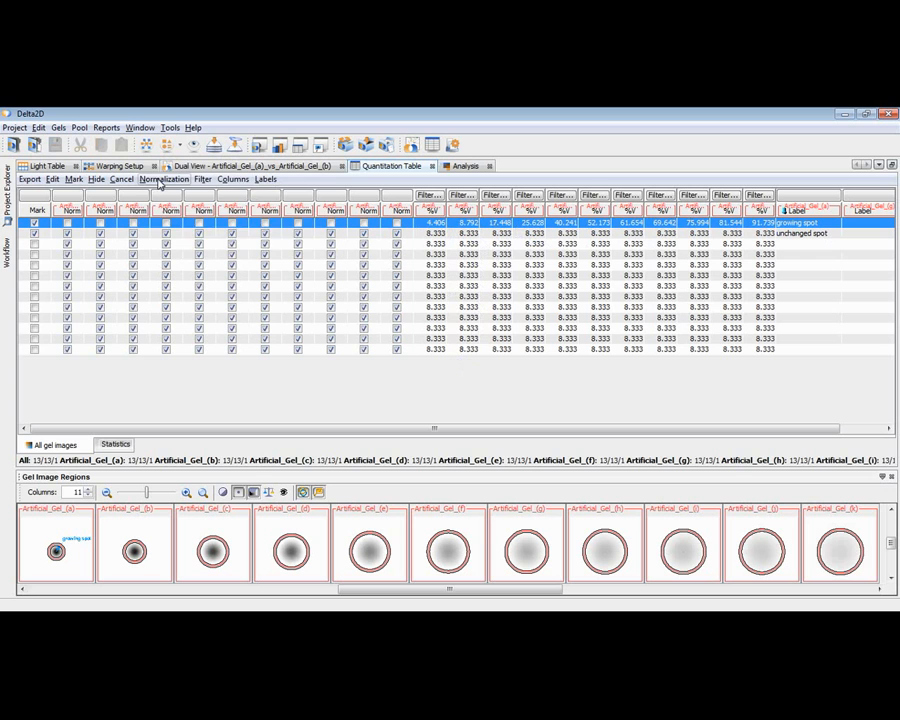
Step: Include the growing spot in the normalization set and select the unlabelled spot directly below the unchanged spot
{"action": "left_click", "coordinate": [160, 180]}
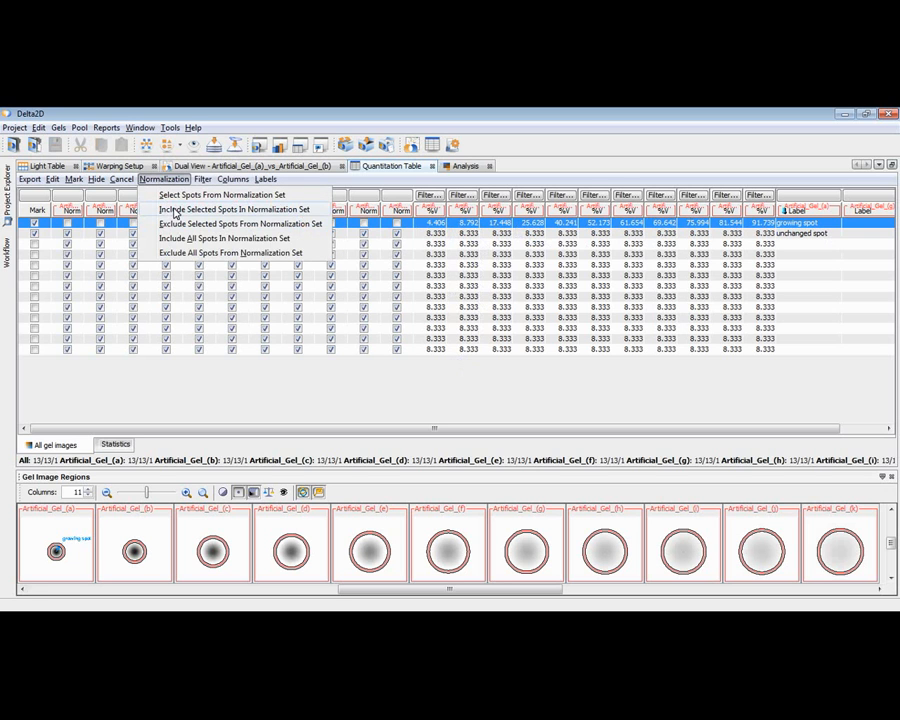
{"action": "left_click", "coordinate": [175, 212]}
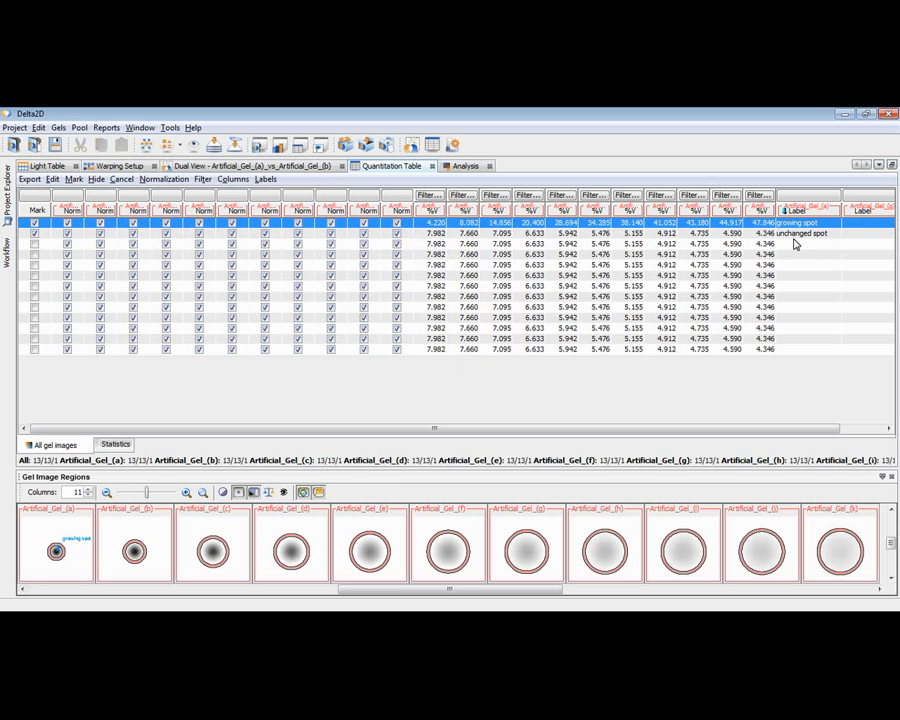
{"action": "left_click", "coordinate": [437, 244]}
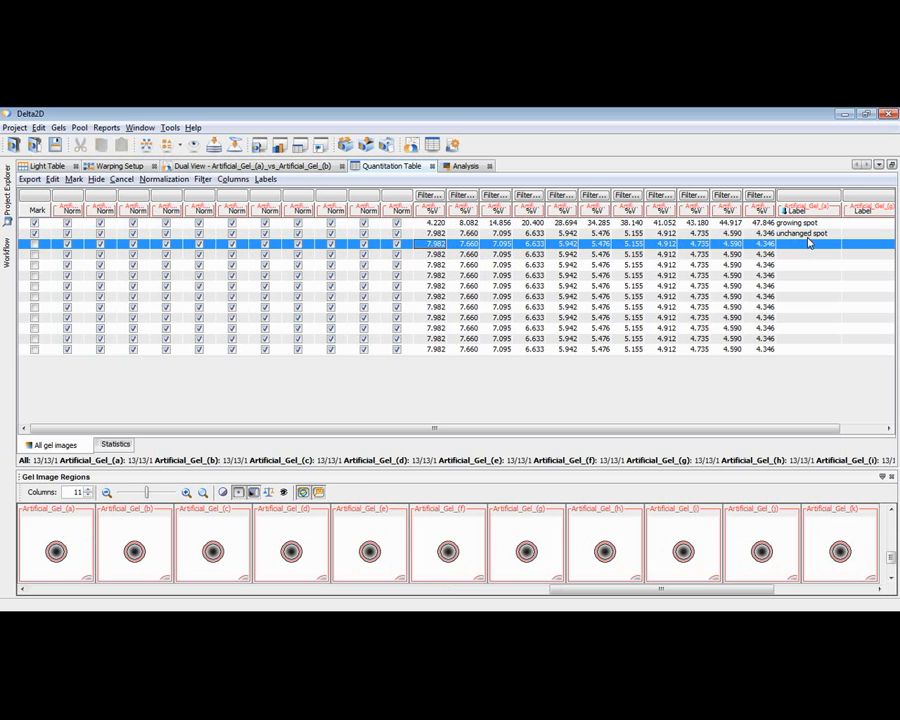
Step: Display the Expression Profiles of the marked spots and select the growing spot in the quantitation table
{"action": "left_click", "coordinate": [140, 128]}
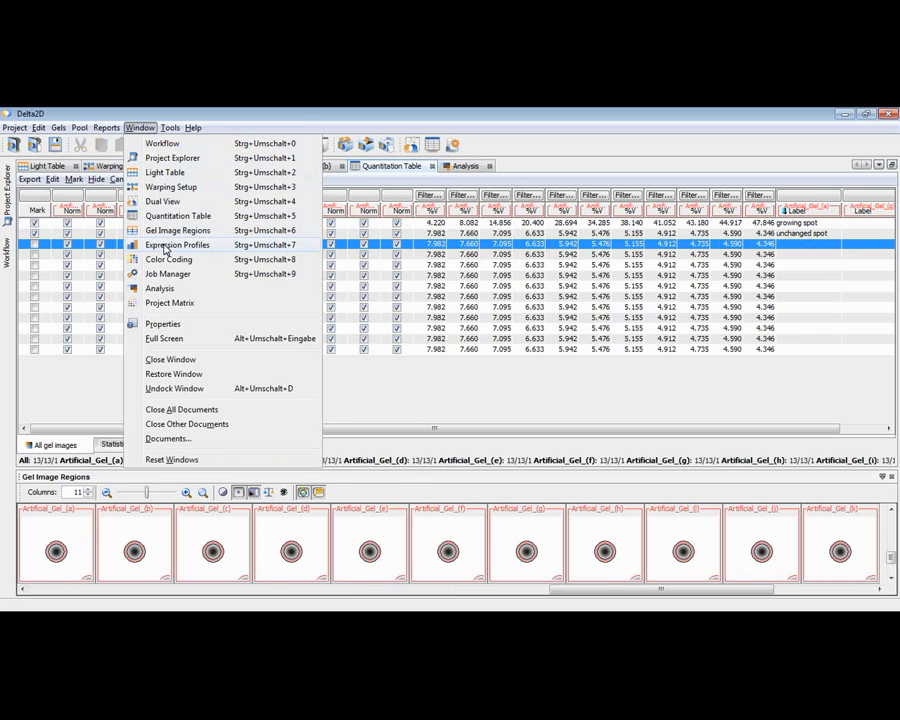
{"action": "left_click", "coordinate": [165, 246]}
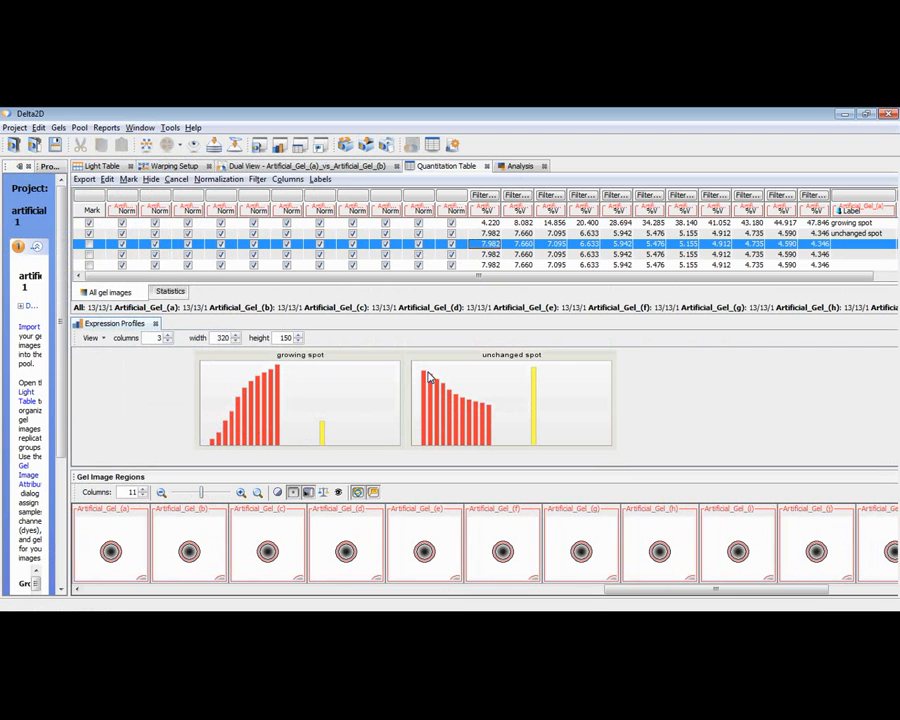
{"action": "left_click", "coordinate": [538, 224]}
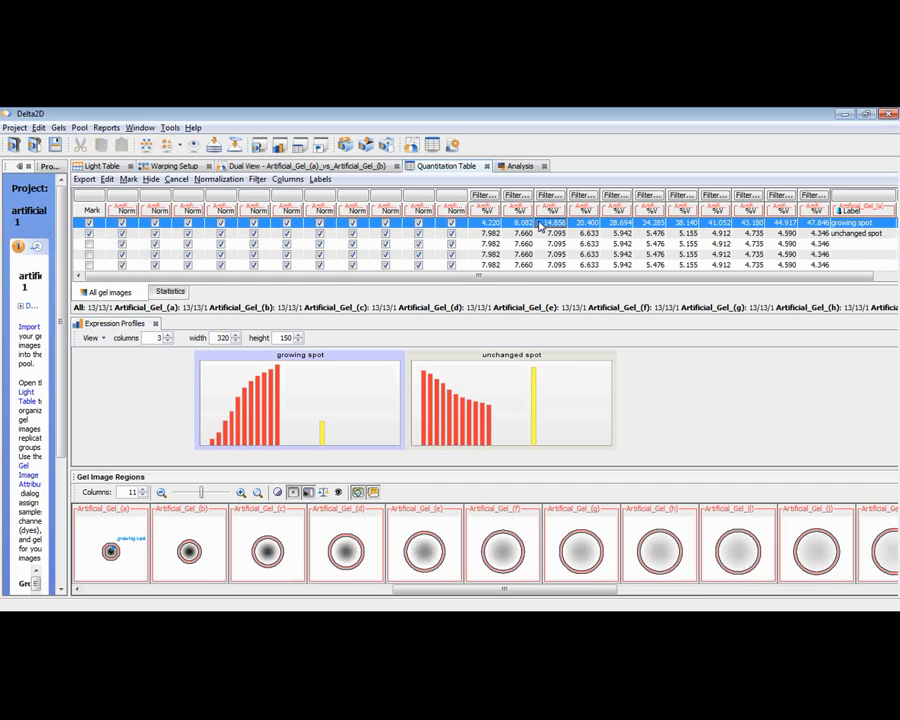
Step: Exclude the growing spot from the normalization set and select the unchanged spot in the quantitation table
{"action": "left_click", "coordinate": [288, 179]}
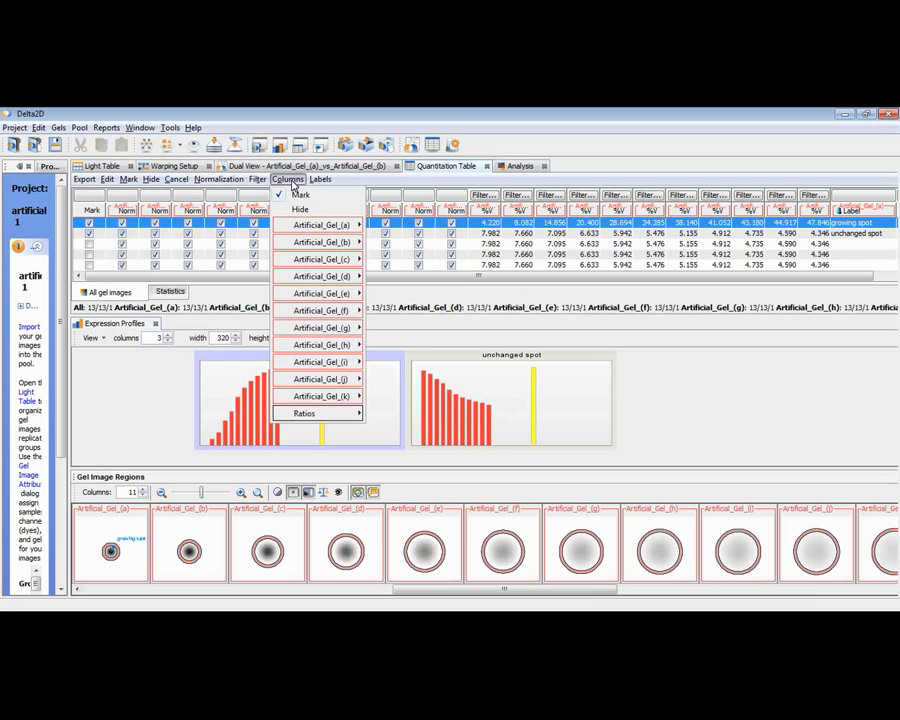
{"action": "left_click", "coordinate": [289, 180]}
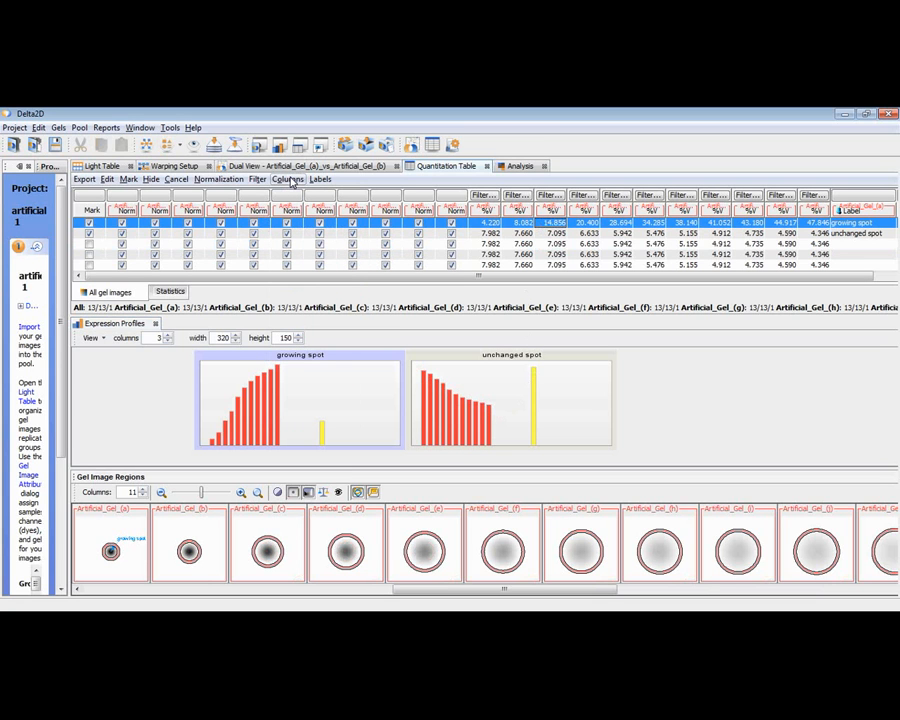
{"action": "left_click", "coordinate": [217, 181]}
{"action": "left_click", "coordinate": [224, 225]}
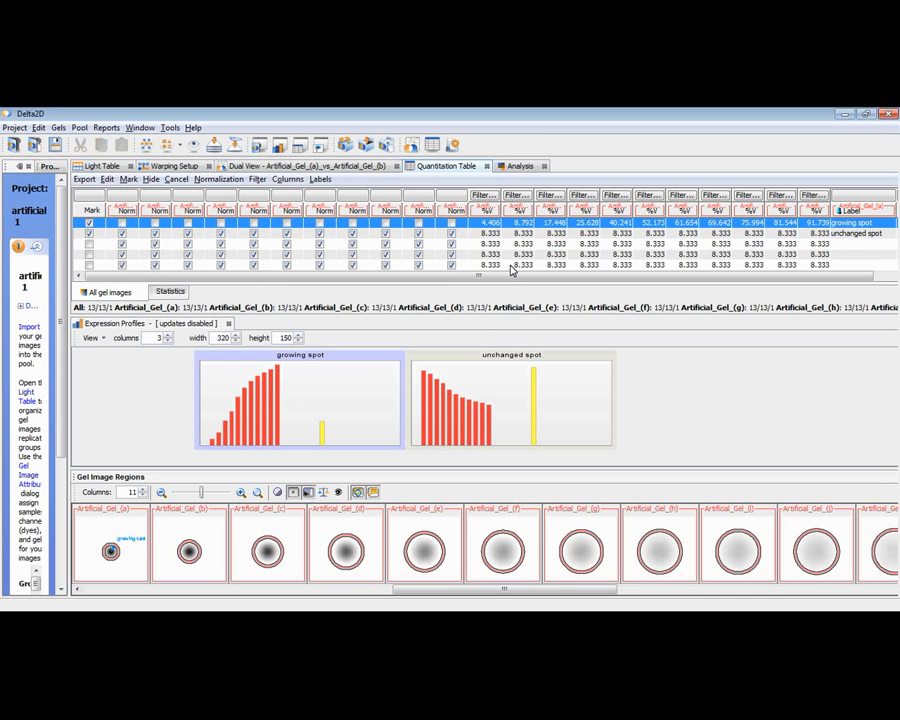
{"action": "left_click", "coordinate": [525, 233], "text": "shift"}
{"action": "left_click", "coordinate": [526, 235]}
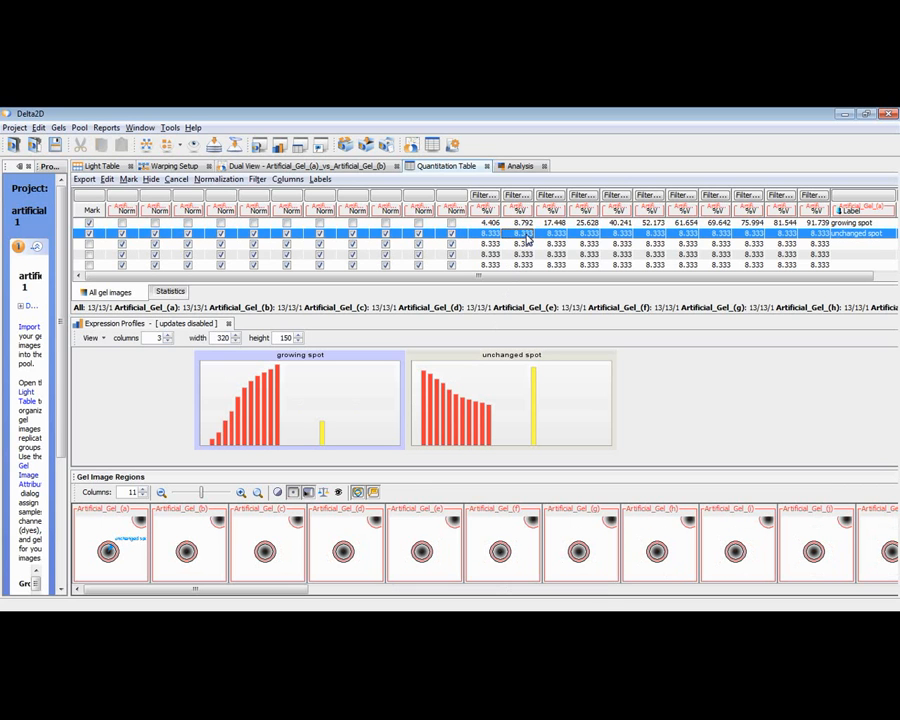
Step: Toggle the marks of the unchanged spot and the row below, keeping only the two labelled spots marked, and update the Expression Profiles
{"action": "left_click", "coordinate": [90, 245]}
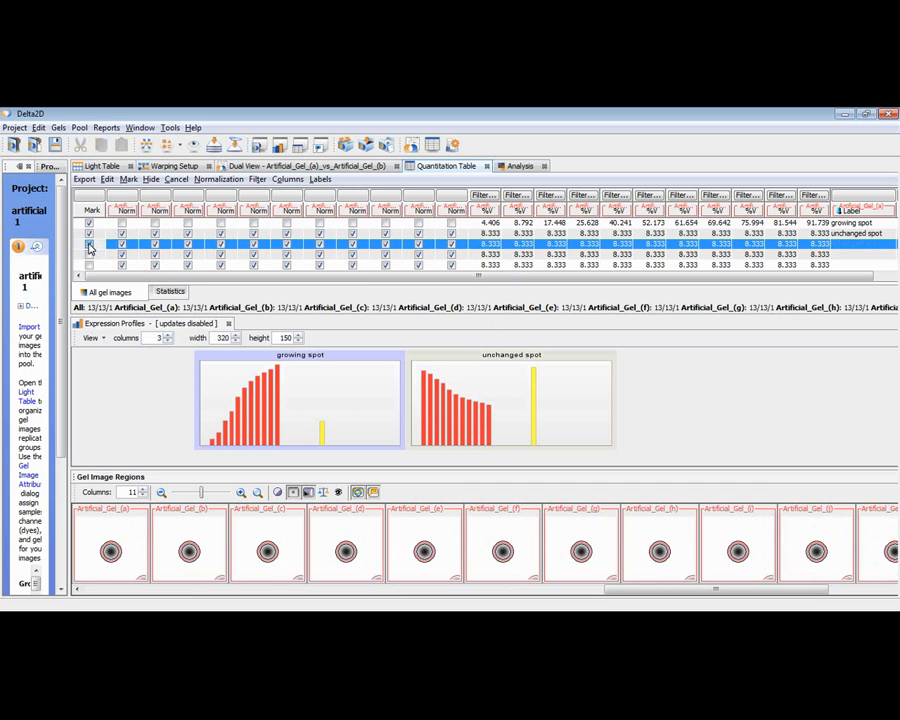
{"action": "left_click", "coordinate": [89, 234], "text": "ctrl"}
{"action": "left_click", "coordinate": [89, 234]}
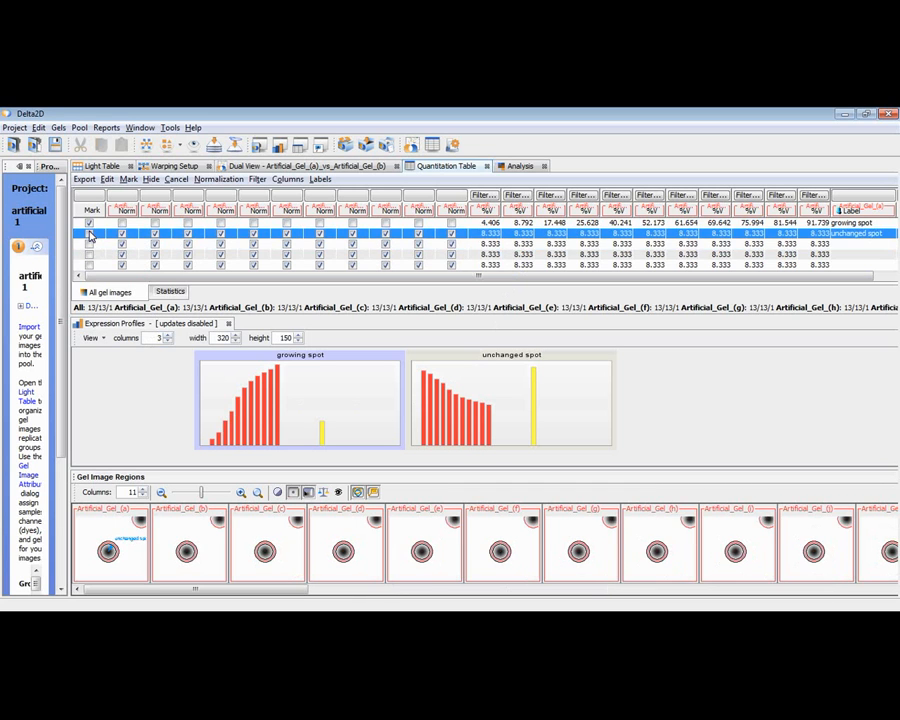
{"action": "left_click", "coordinate": [89, 234]}
{"action": "left_click", "coordinate": [195, 324]}
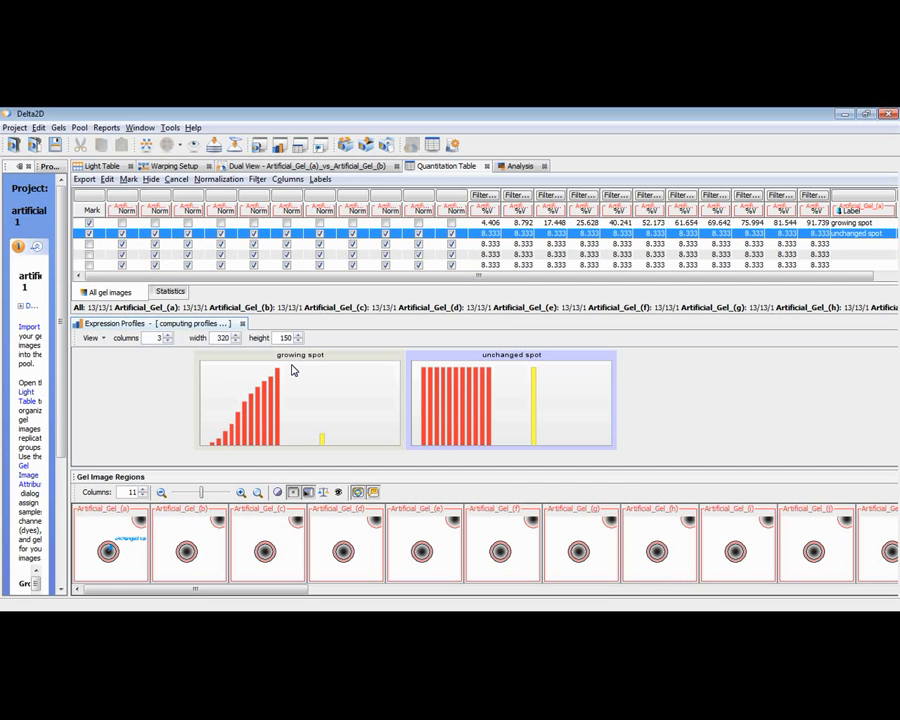
Step: Switch to the presentation and show the Normalization "DIGE" slide
{"action": "key", "text": "alt+Tab"}
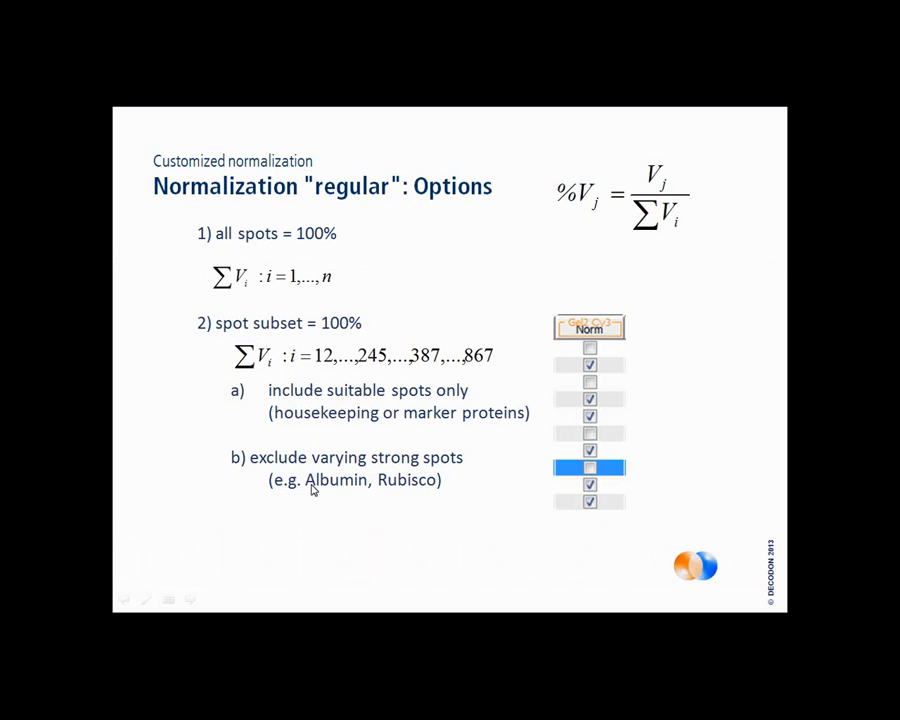
{"action": "left_click", "coordinate": [312, 489]}
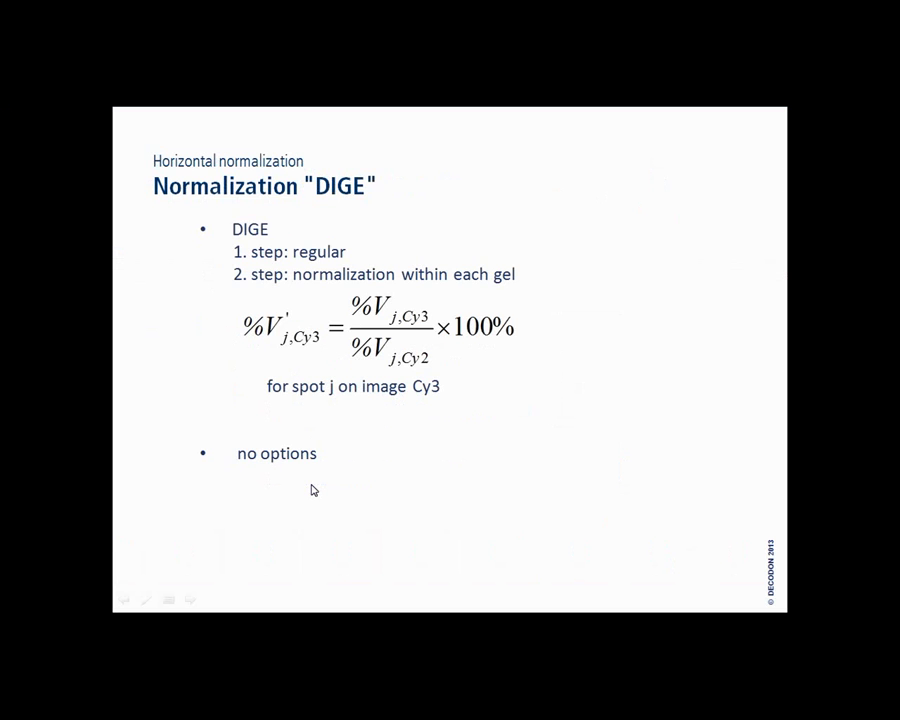
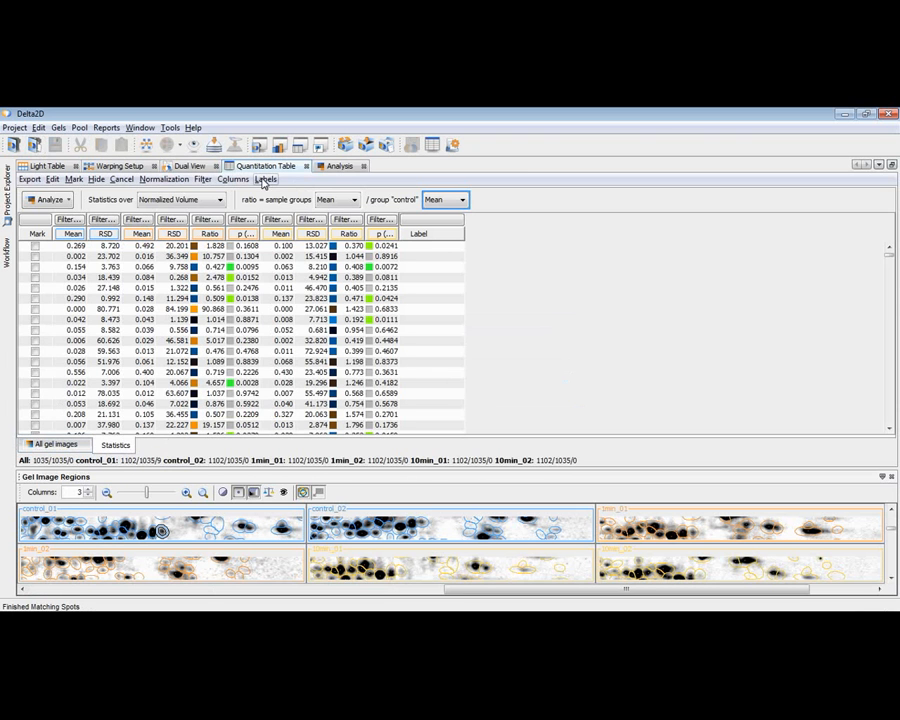
Step: Review the basic, advanced and statistic column visibility settings for all gel images and apply them with the Label column shown for every gel
{"action": "left_click", "coordinate": [58, 444]}
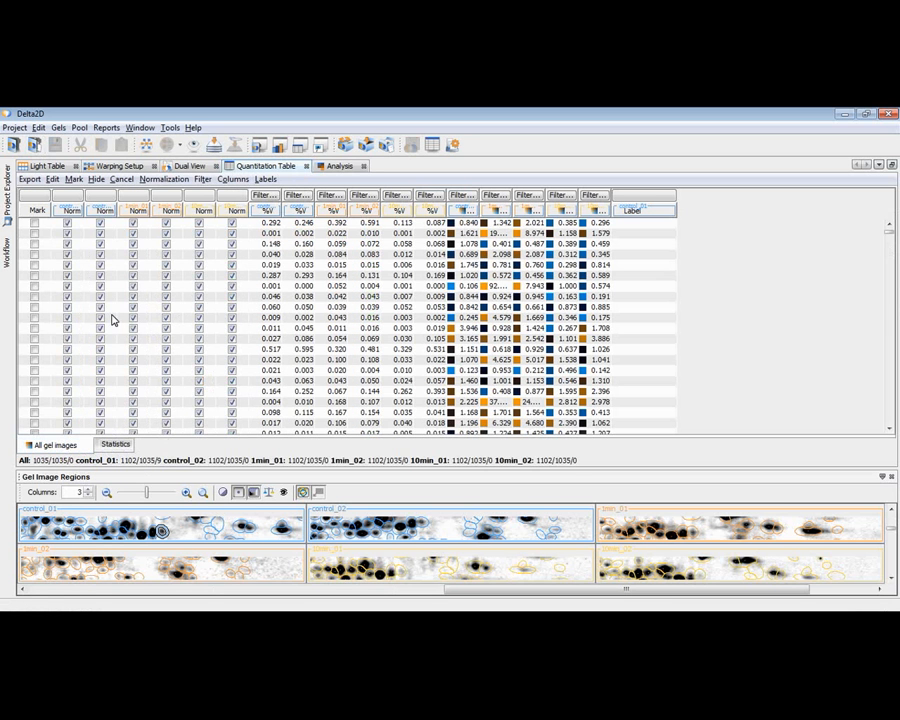
{"action": "left_click", "coordinate": [196, 147]}
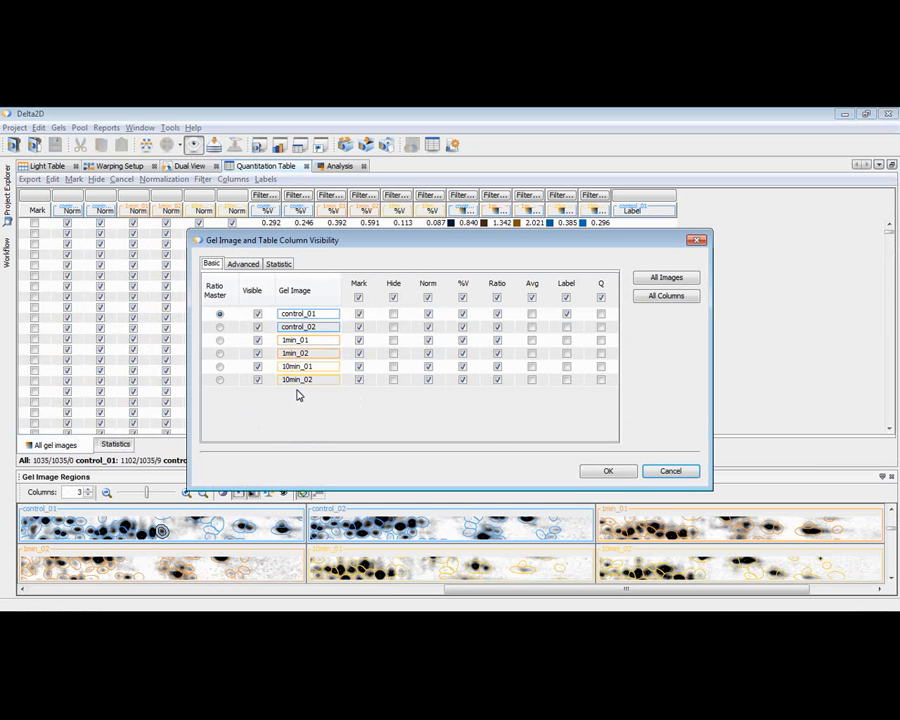
{"action": "left_click", "coordinate": [257, 340]}
{"action": "left_click", "coordinate": [257, 340]}
{"action": "left_click", "coordinate": [255, 266]}
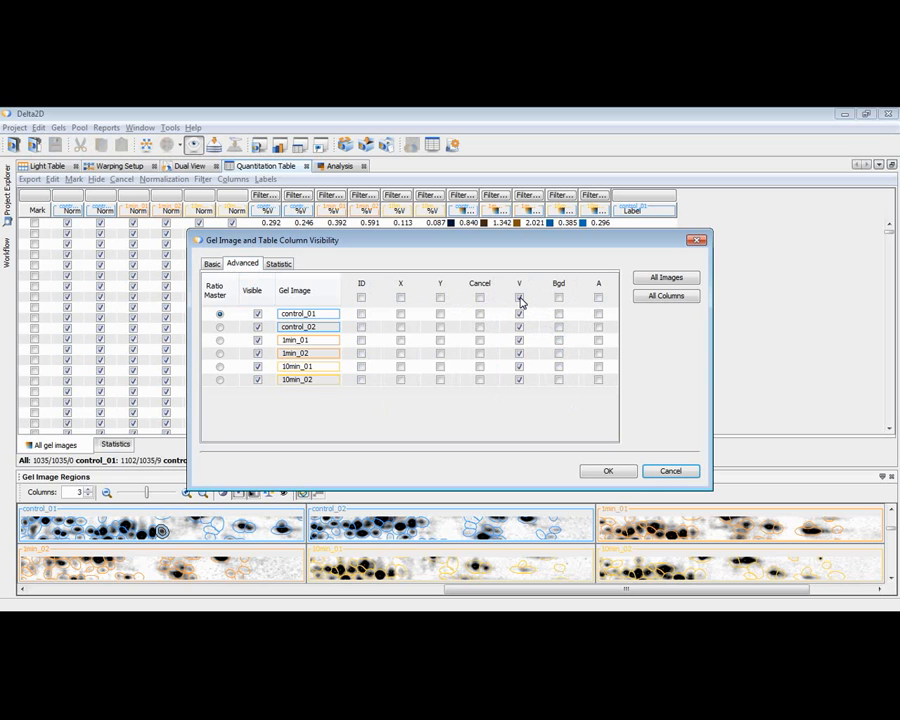
{"action": "left_click", "coordinate": [559, 299]}
{"action": "left_click", "coordinate": [279, 267]}
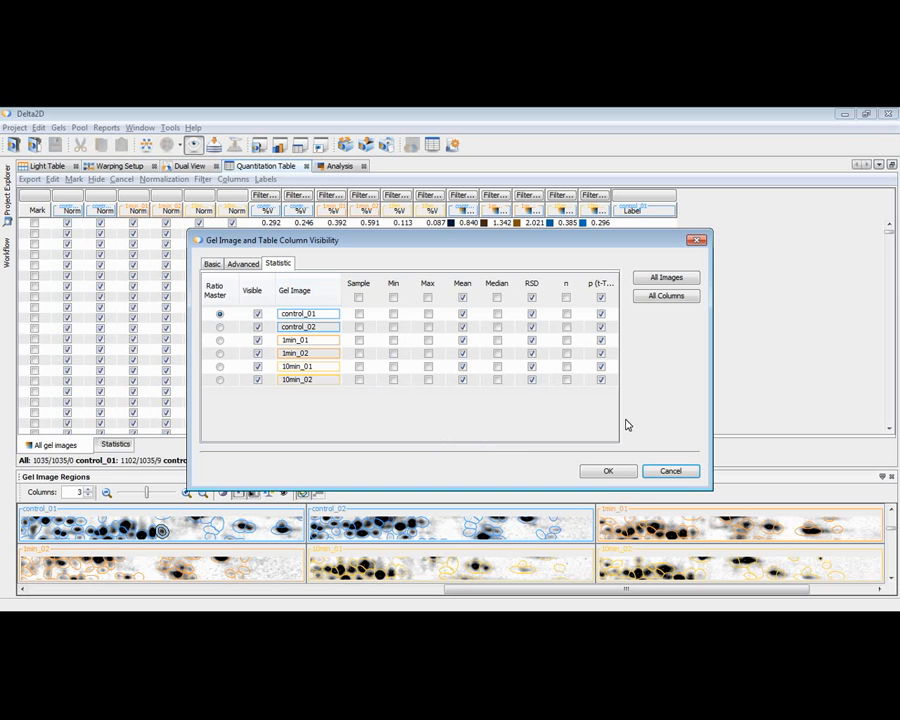
{"action": "left_click", "coordinate": [602, 473]}
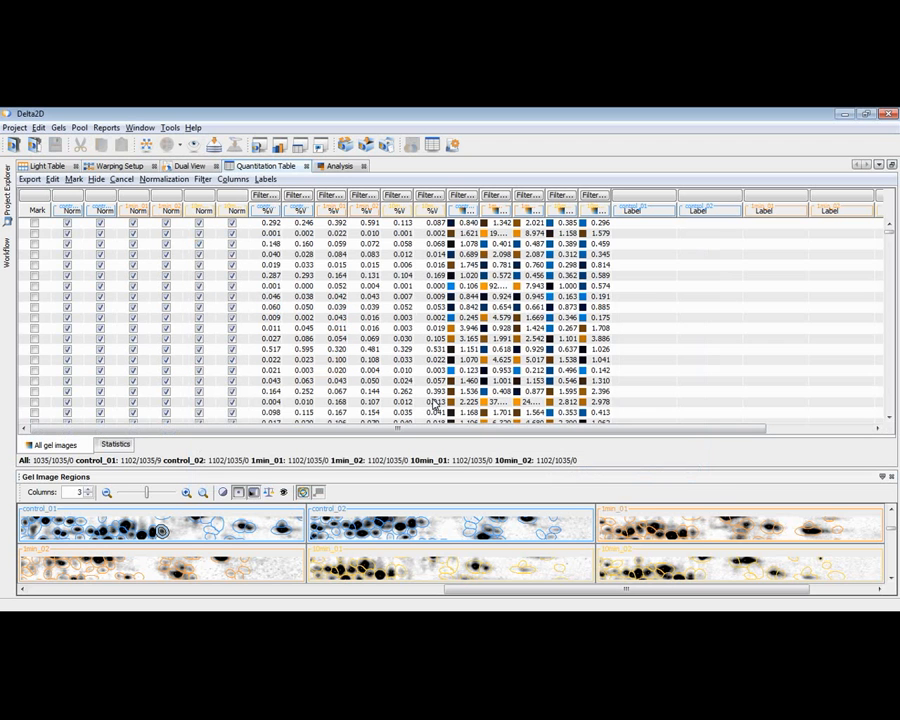
Step: Sort the group statistics by ascending t-test p-value for 10 min versus control, and view that column's filter without applying it
{"action": "left_click", "coordinate": [117, 447]}
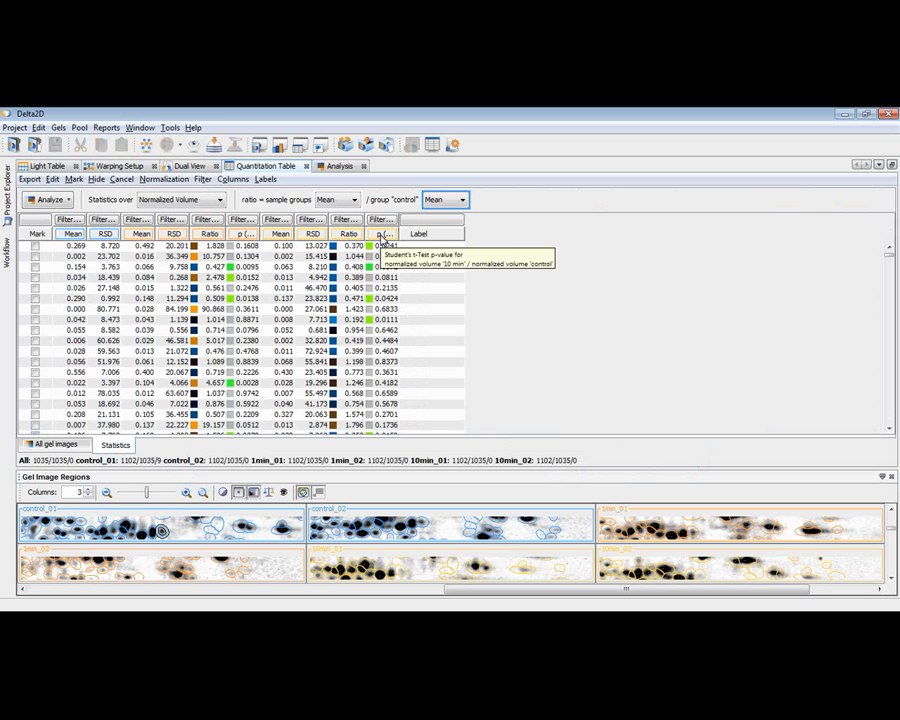
{"action": "left_click", "coordinate": [383, 235]}
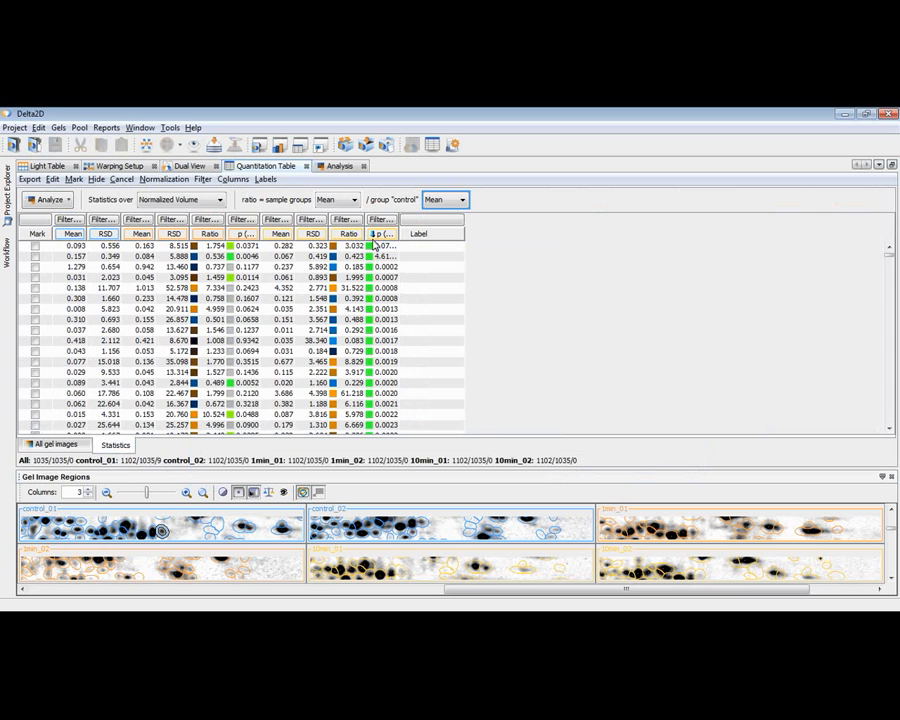
{"action": "left_click", "coordinate": [383, 237]}
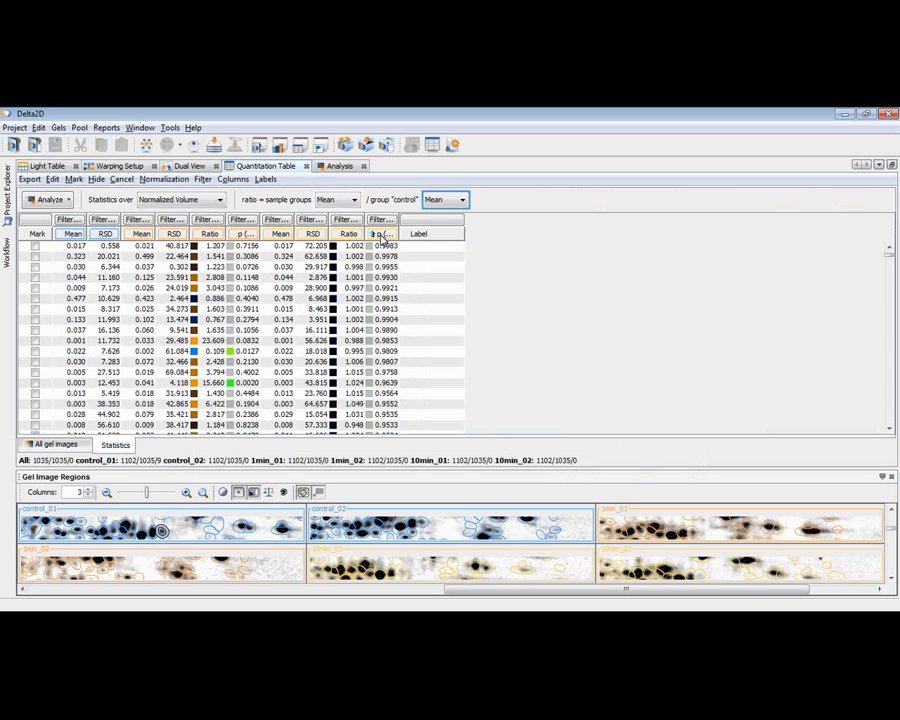
{"action": "left_click", "coordinate": [383, 237]}
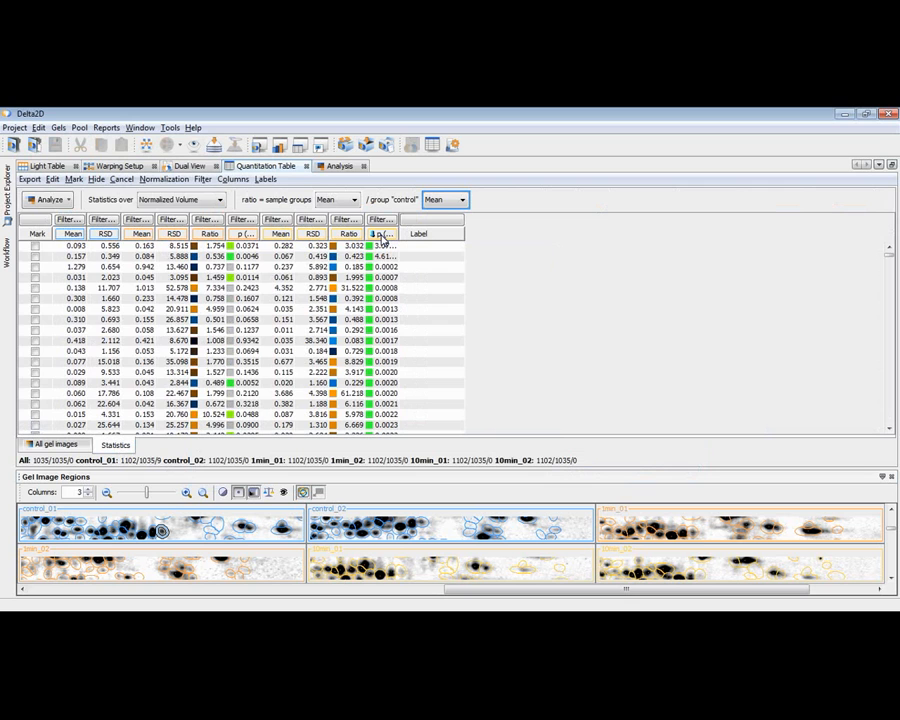
{"action": "left_click", "coordinate": [381, 220]}
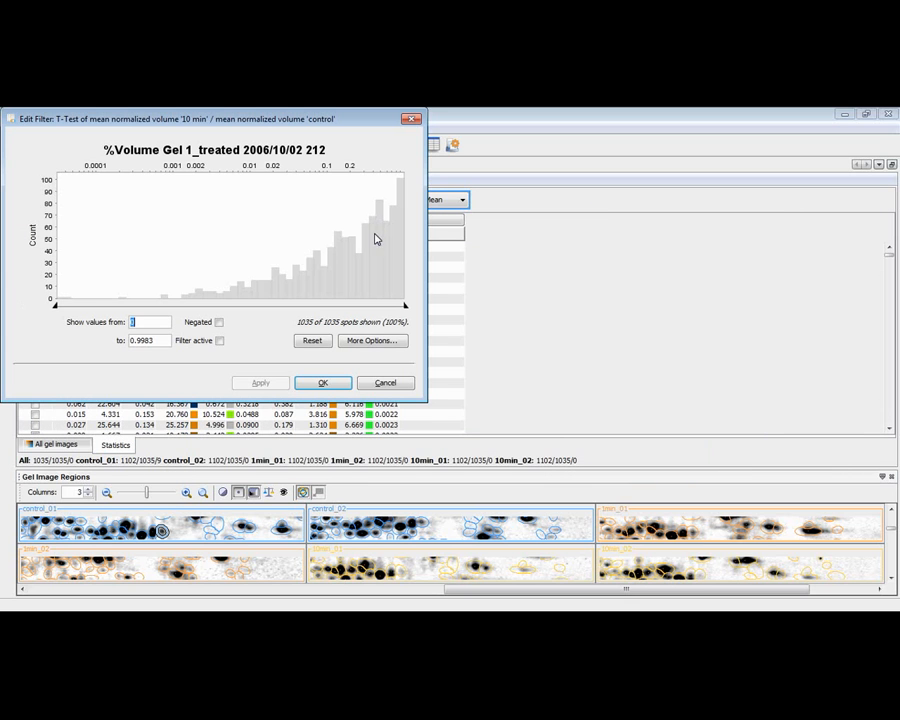
{"action": "left_click", "coordinate": [385, 383]}
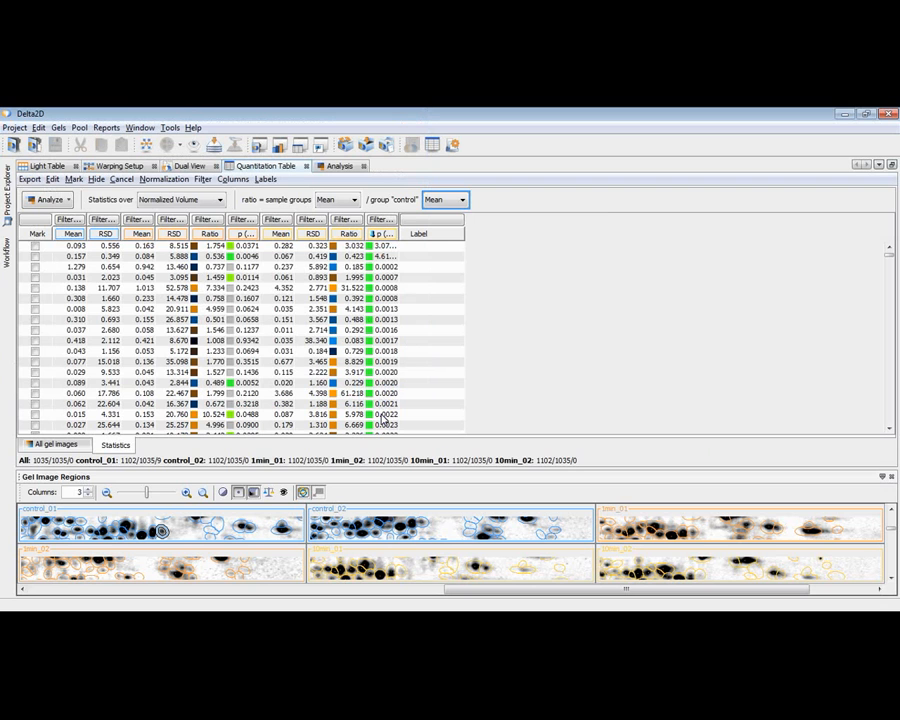
Step: Show the Gel Image Regions in 6 columns and select several low p-value spots in the statistics to compare them across the gels
{"action": "left_click", "coordinate": [297, 372]}
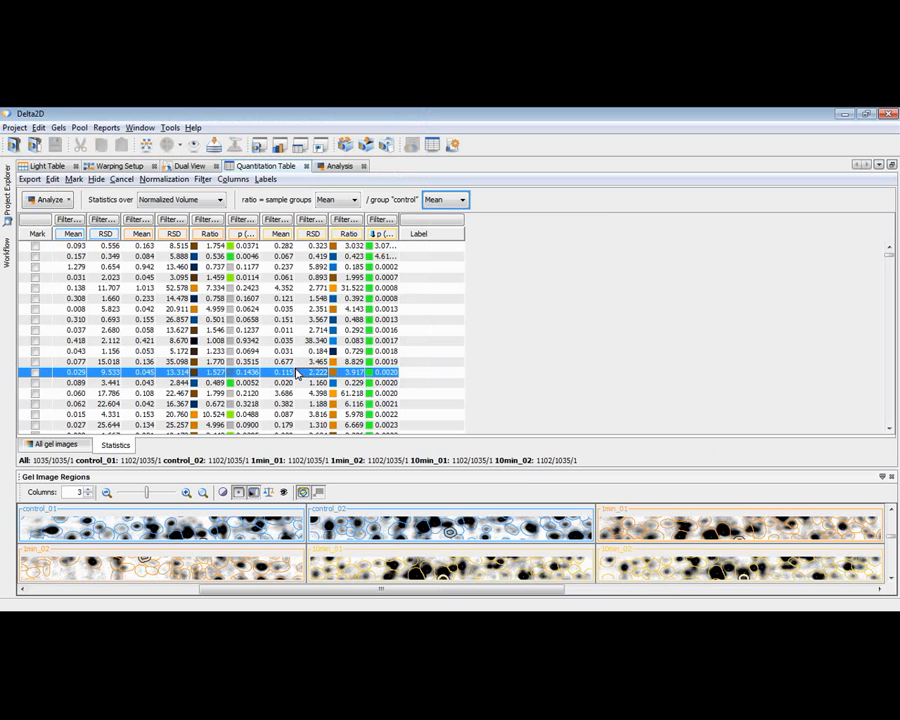
{"action": "left_click", "coordinate": [89, 489]}
{"action": "left_click", "coordinate": [89, 489]}
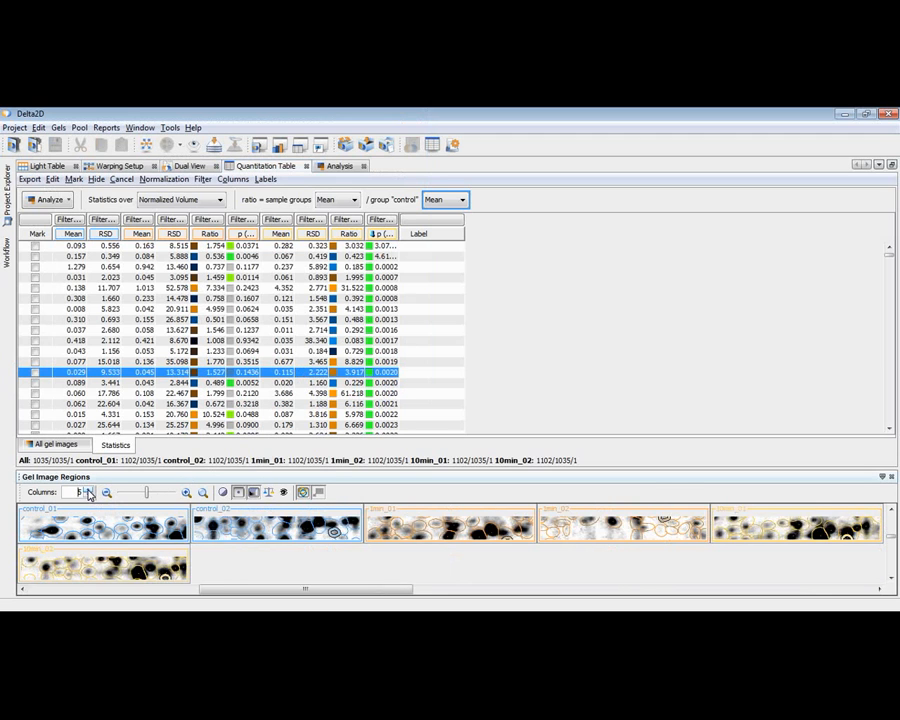
{"action": "left_click", "coordinate": [89, 490]}
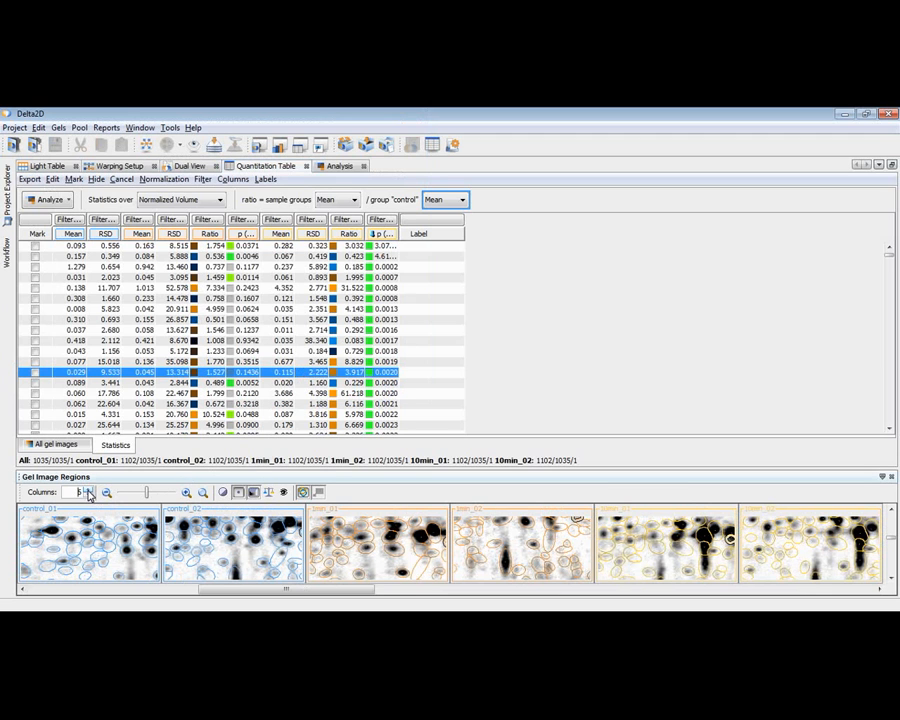
{"action": "left_click", "coordinate": [287, 395]}
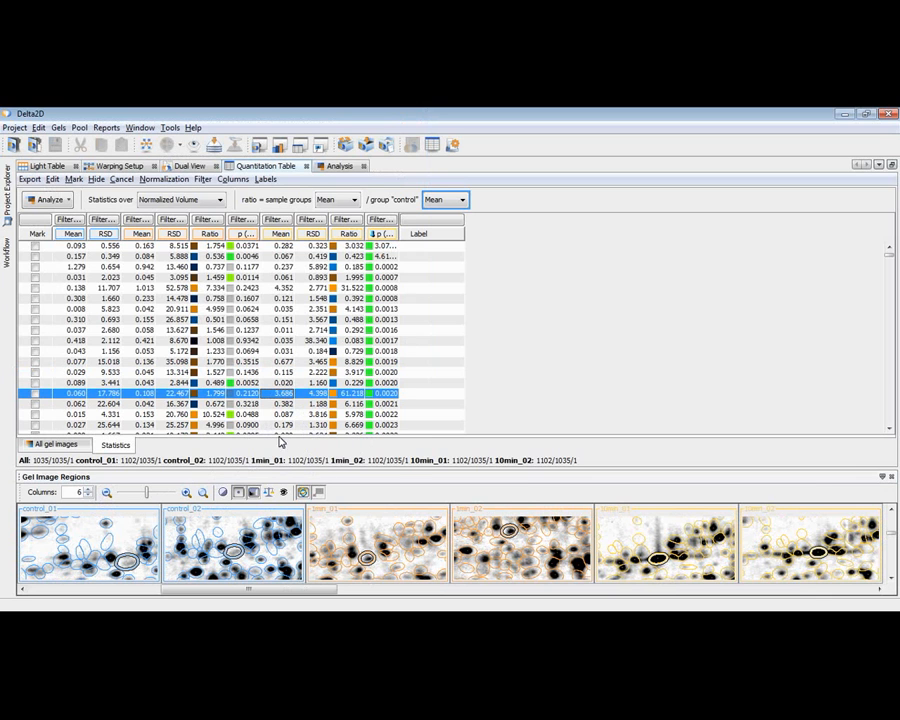
{"action": "left_click", "coordinate": [278, 352]}
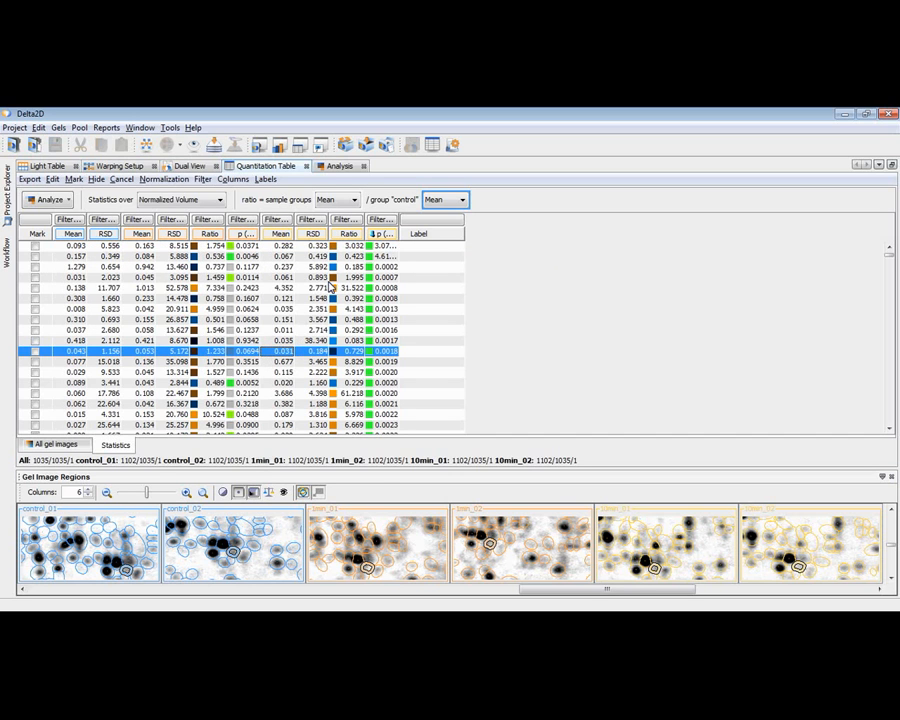
Step: Open a separate statistics table comparing only the 1 min and 10 min groups
{"action": "left_click", "coordinate": [7, 205]}
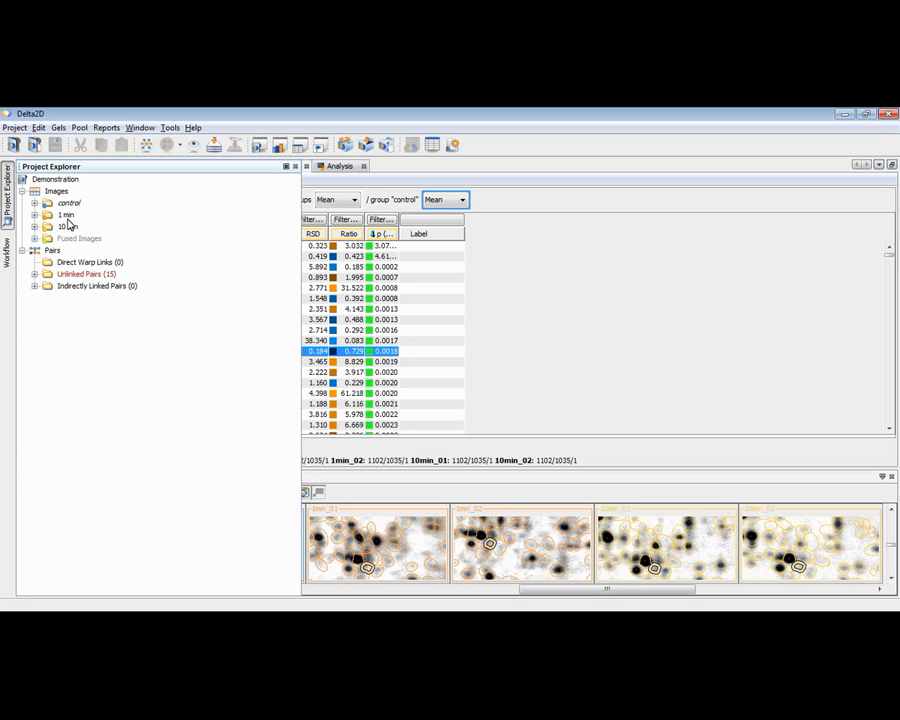
{"action": "left_click", "coordinate": [49, 218]}
{"action": "left_click", "coordinate": [49, 228], "text": "ctrl"}
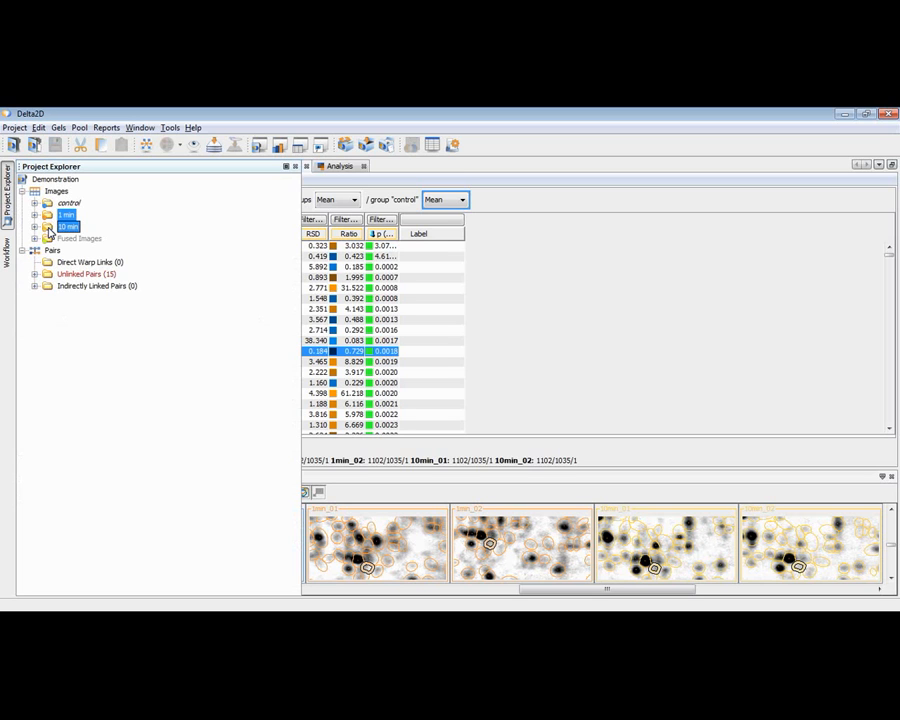
{"action": "left_click", "coordinate": [434, 147]}
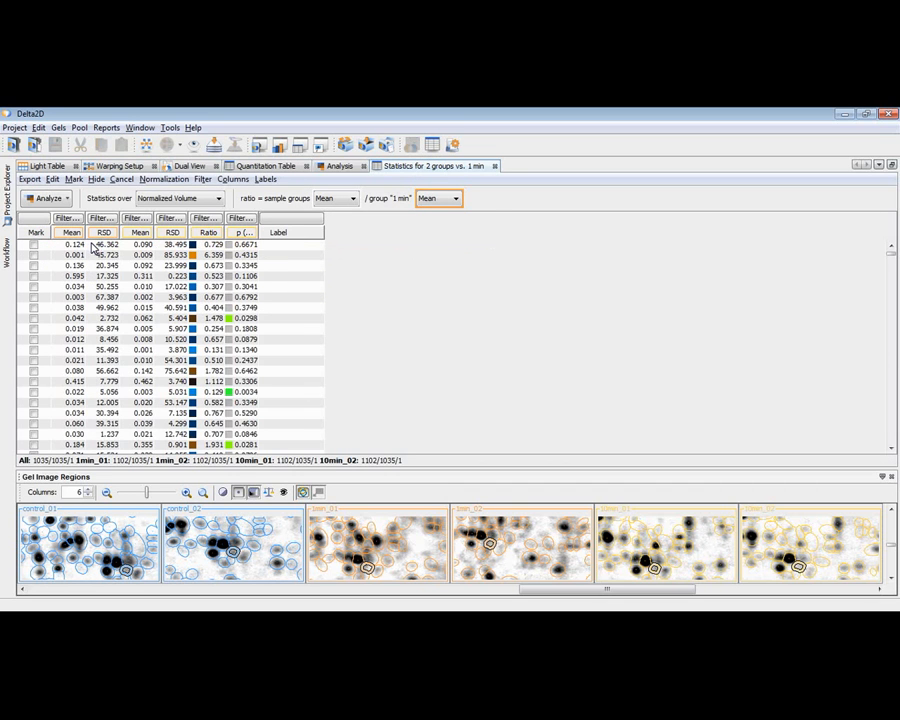
Step: Open a quantitation table for just the two images 10min_01 and 1min_01 from their project groups
{"action": "left_click", "coordinate": [9, 200]}
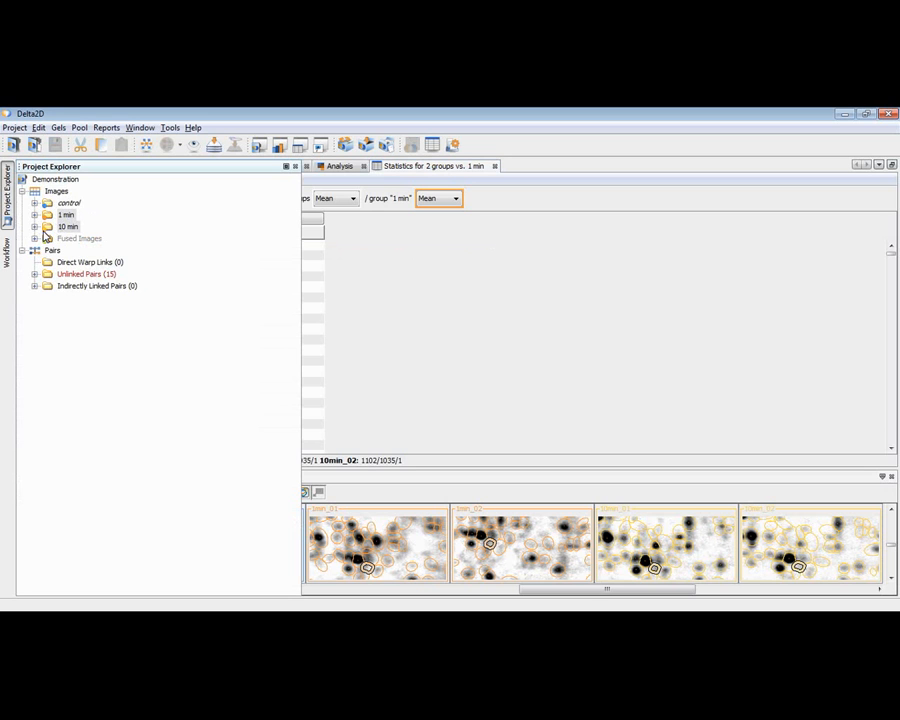
{"action": "left_click", "coordinate": [35, 228]}
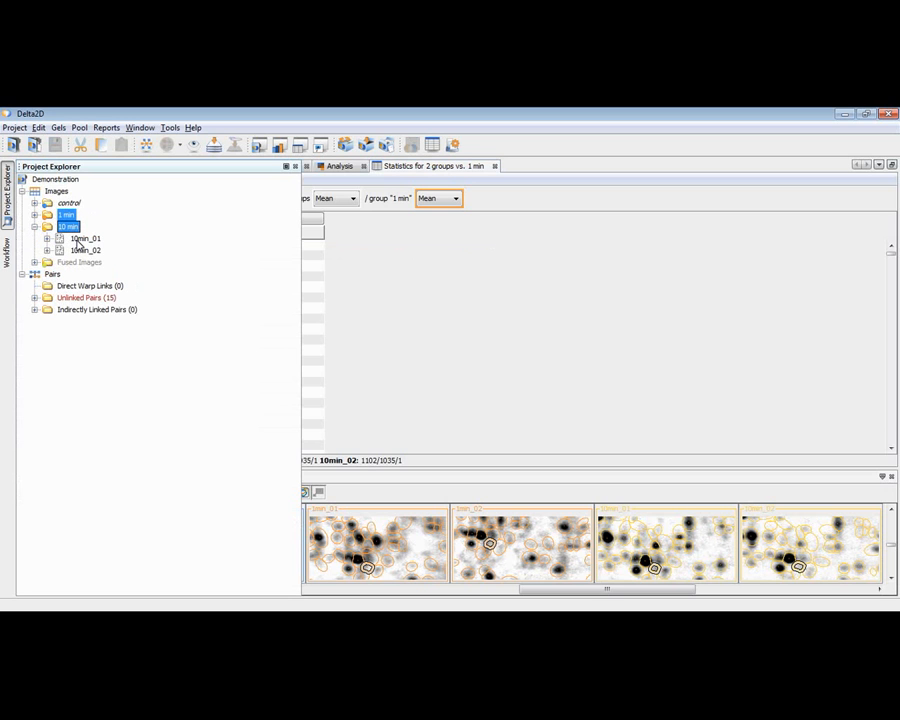
{"action": "left_click", "coordinate": [80, 239]}
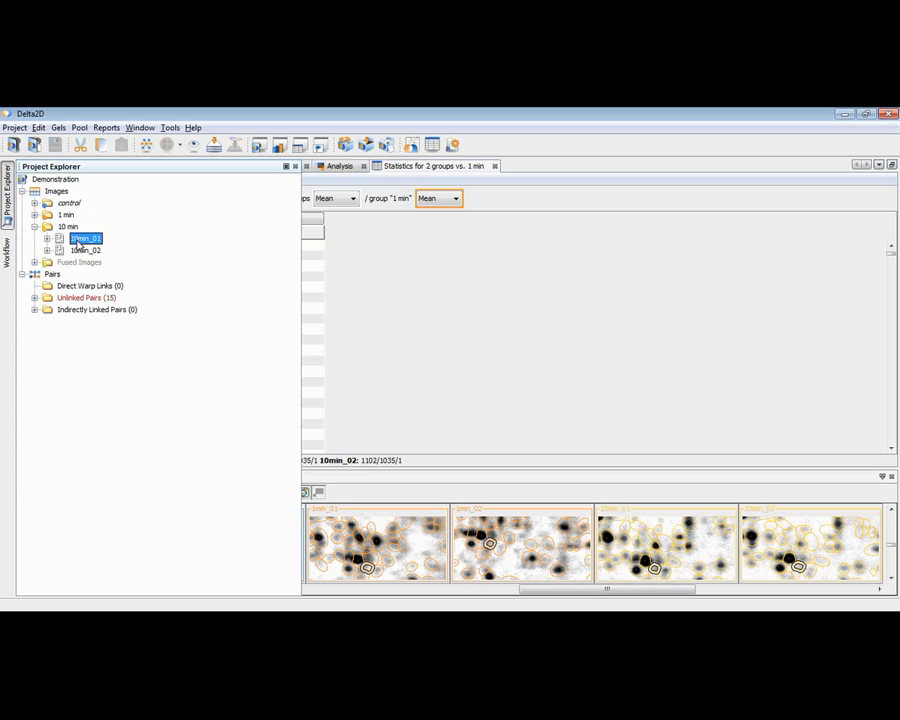
{"action": "left_click", "coordinate": [35, 215]}
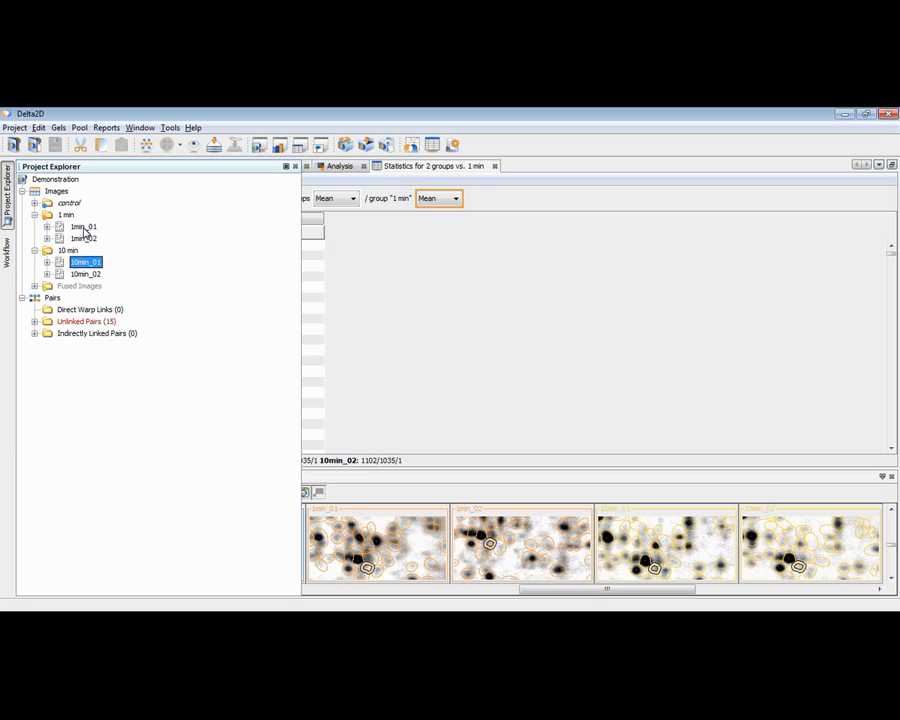
{"action": "left_click", "coordinate": [83, 228], "text": "ctrl"}
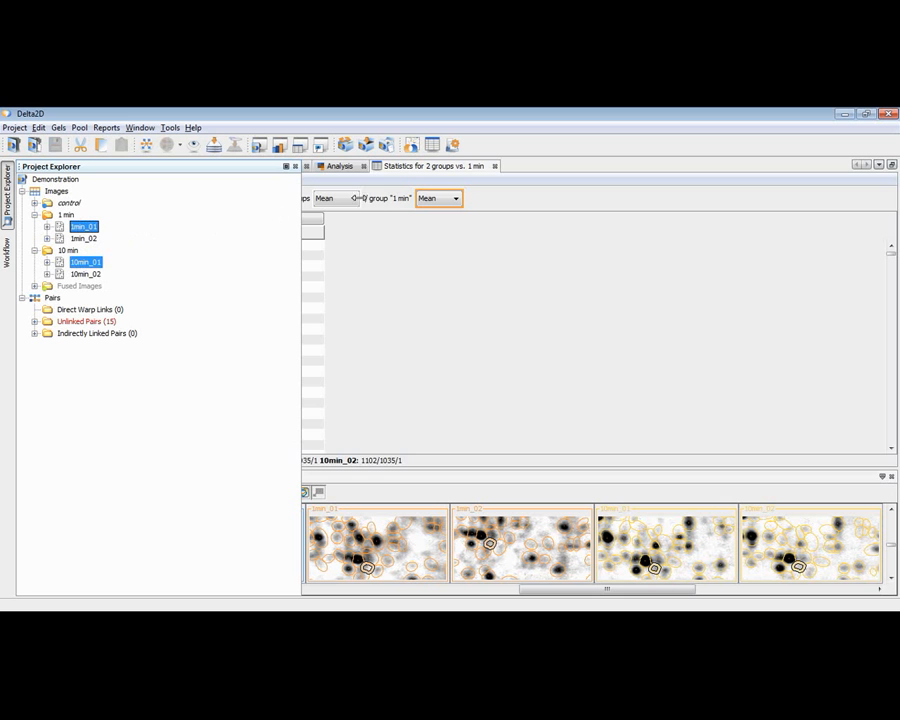
{"action": "left_click", "coordinate": [434, 148]}
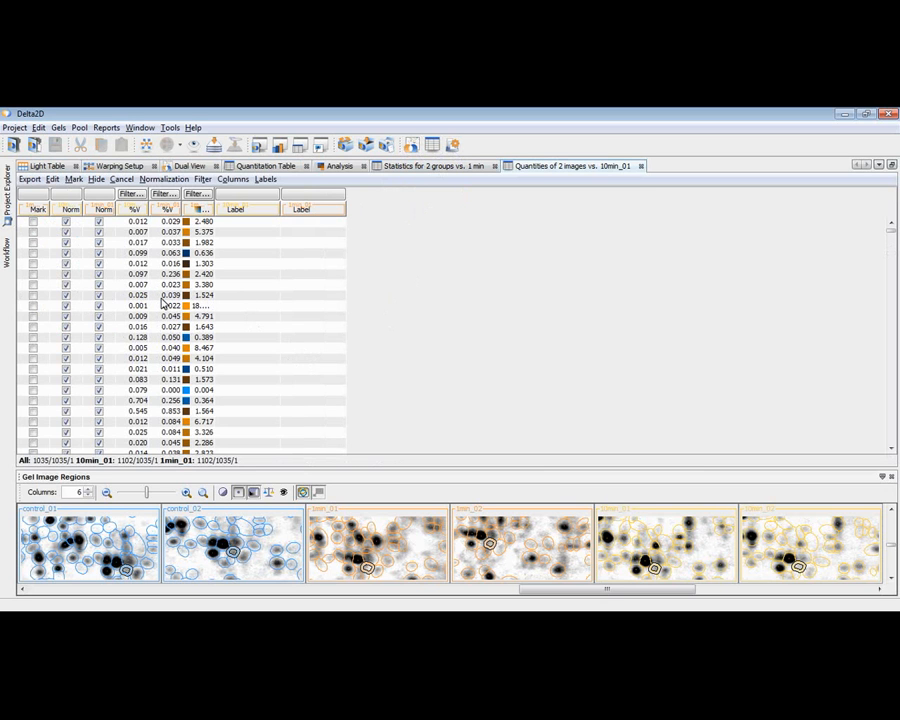
Step: Look over the project's image groups and the column options available for 10min_01, 1min_01 and the ratios in the two-image table
{"action": "left_click", "coordinate": [8, 205]}
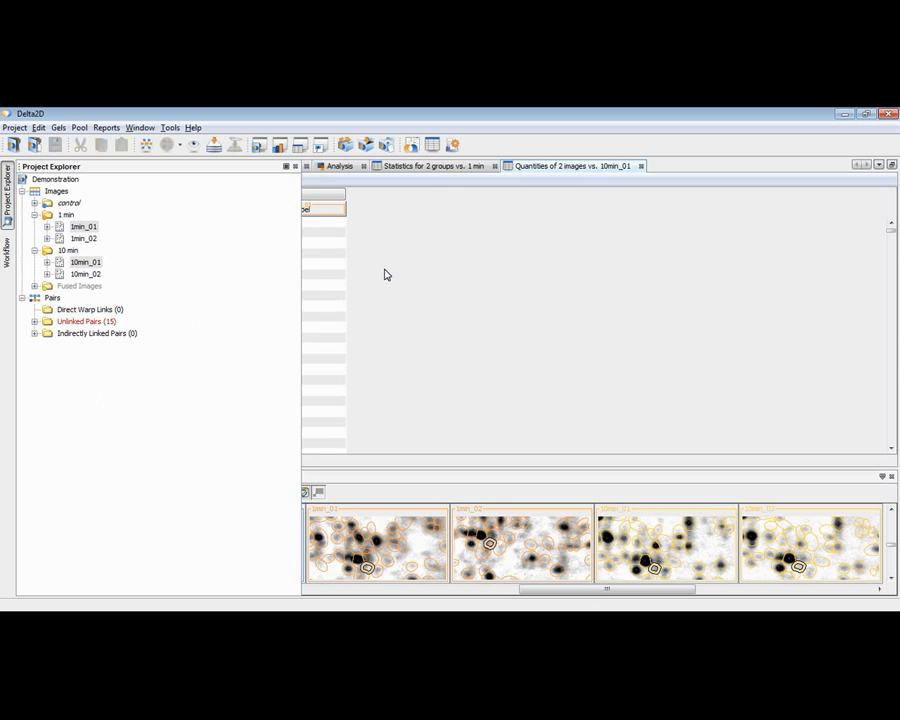
{"action": "left_click", "coordinate": [419, 263]}
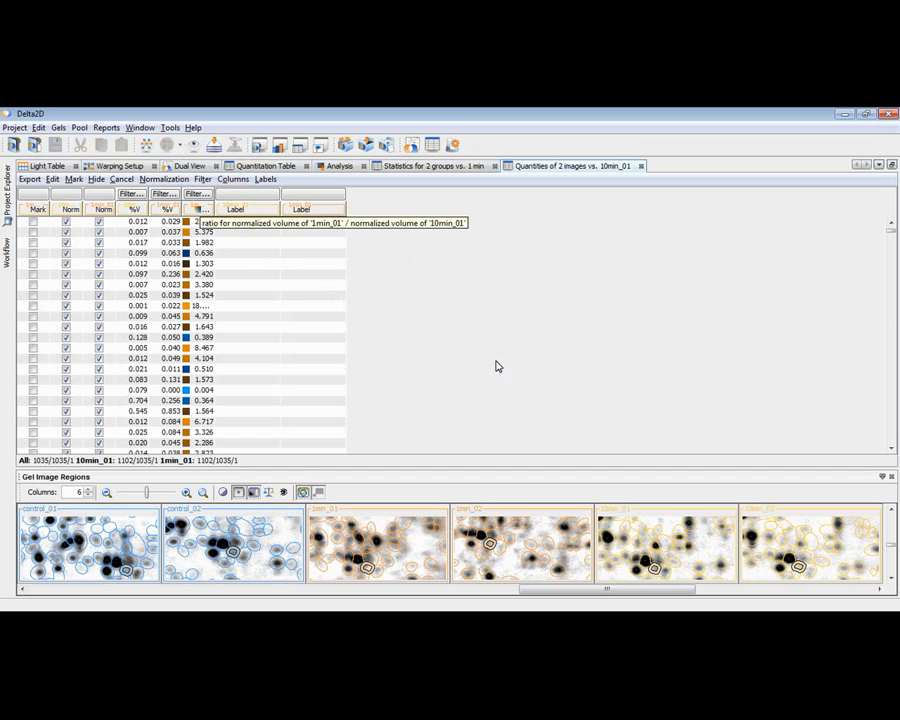
{"action": "left_click", "coordinate": [232, 179]}
{"action": "mouse_move", "coordinate": [239, 228]}
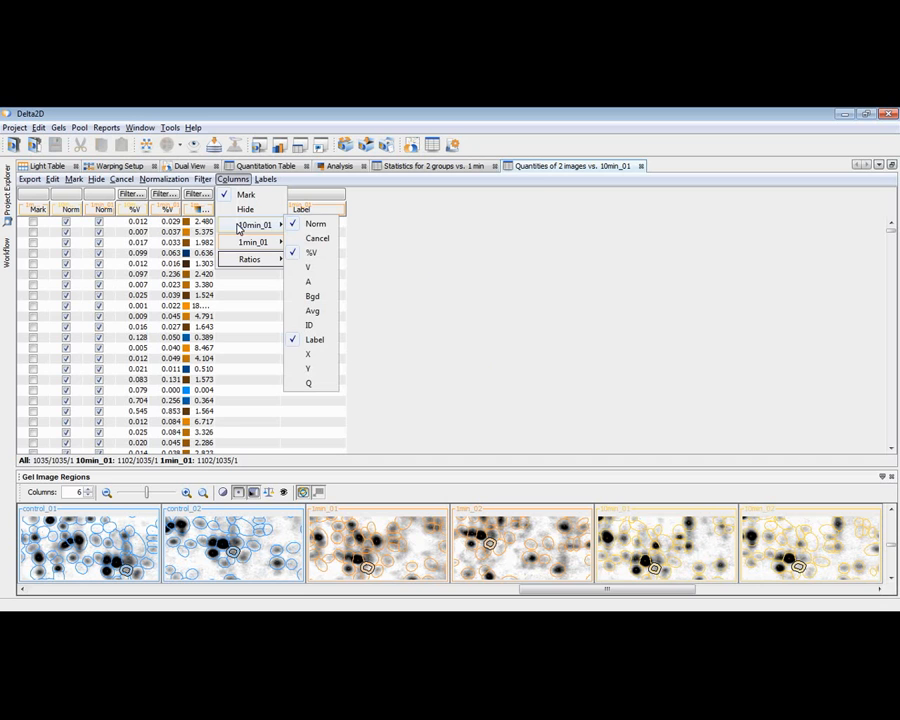
{"action": "mouse_move", "coordinate": [252, 262]}
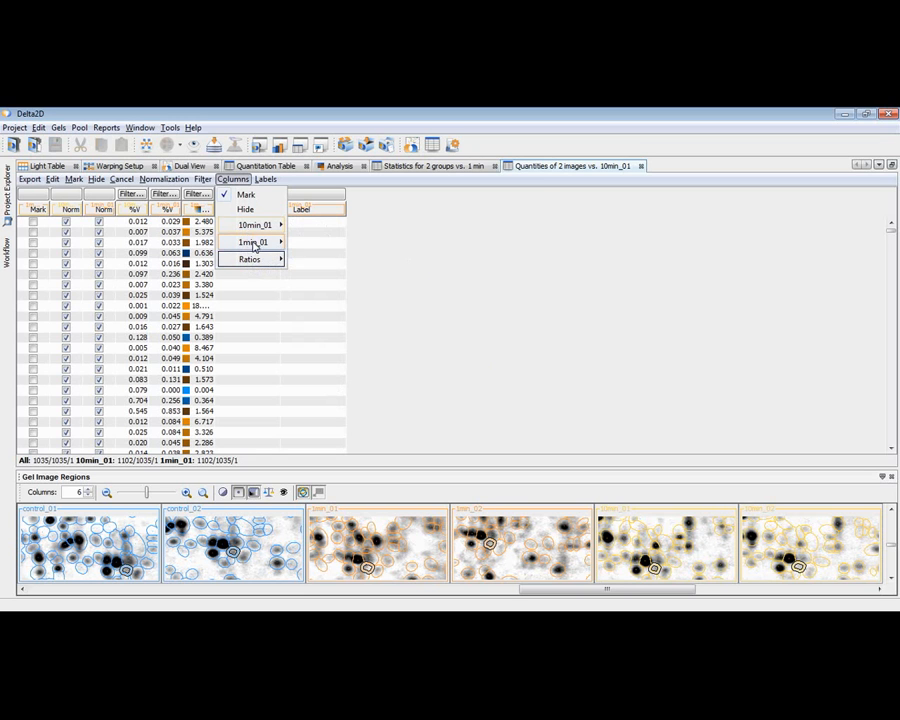
{"action": "left_click", "coordinate": [480, 279]}
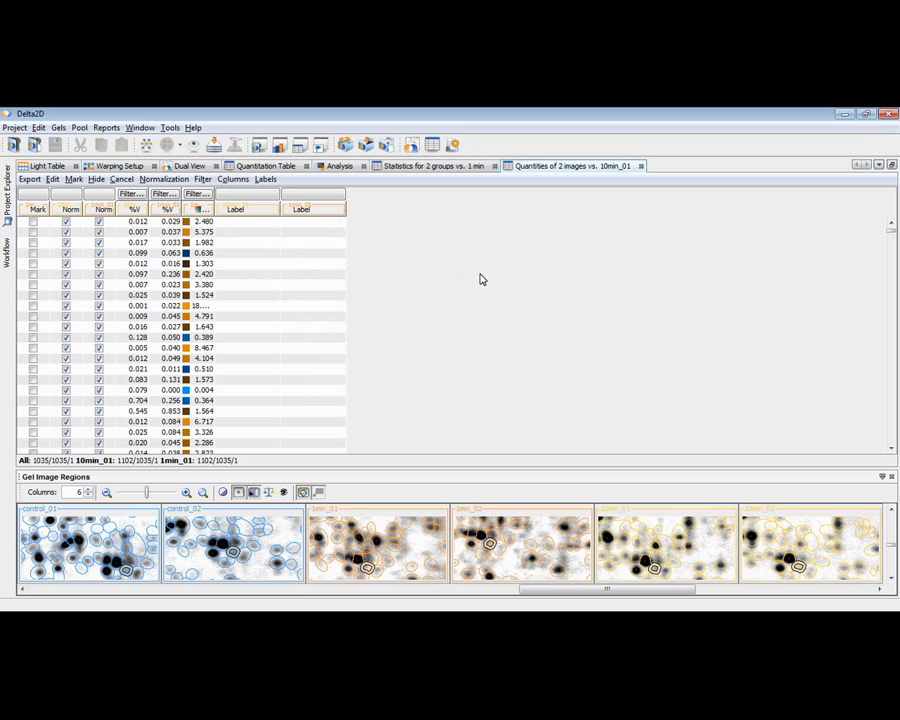
Step: Examine the table's export options and pick list formats, and switch to the presentation slide "Complete and interesting expression profiles"
{"action": "left_click", "coordinate": [30, 179]}
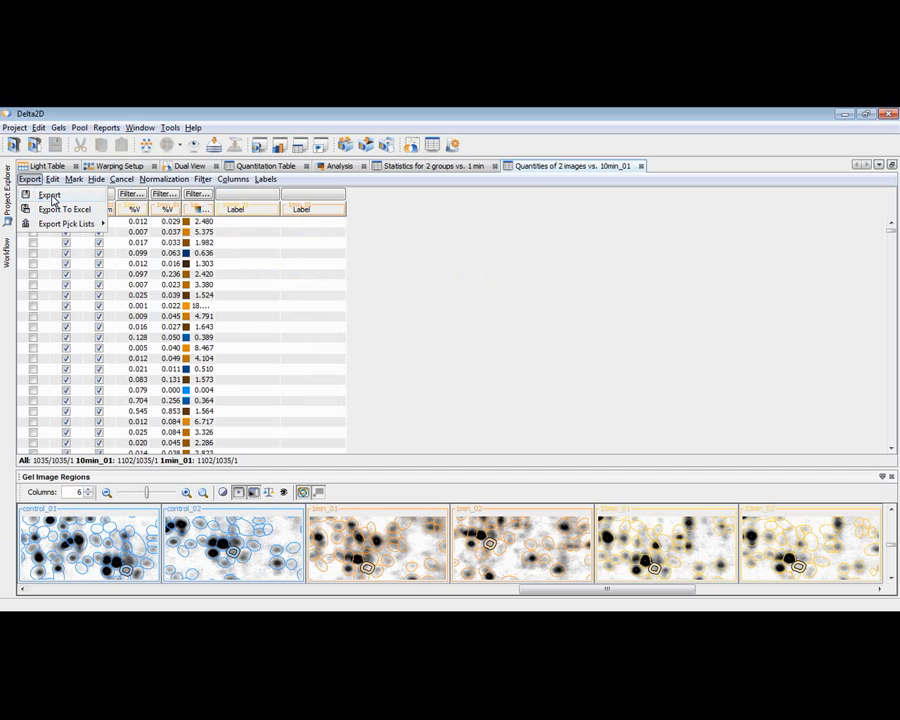
{"action": "mouse_move", "coordinate": [50, 226]}
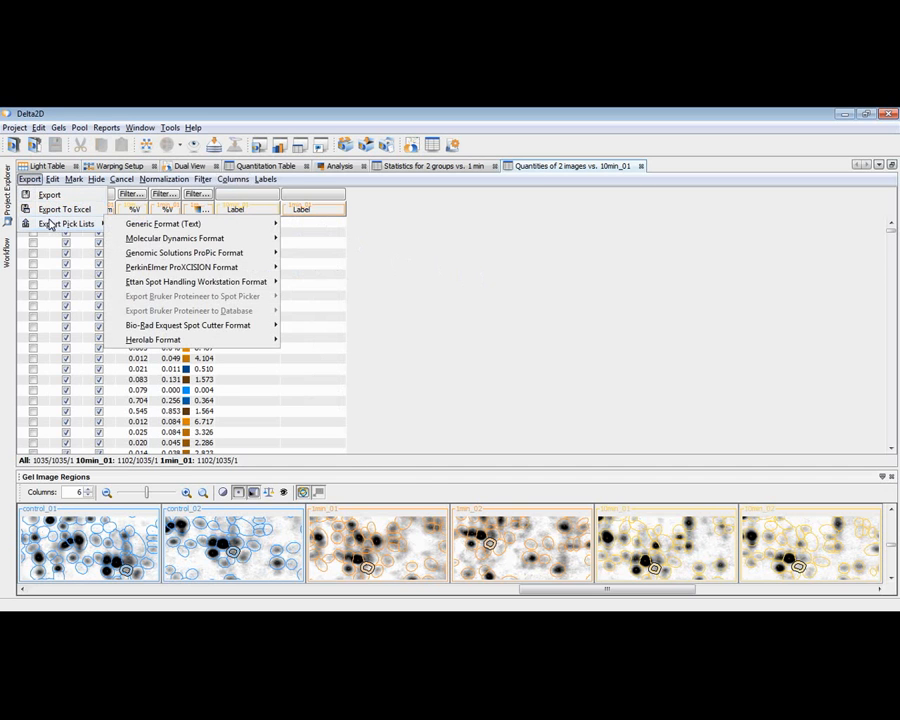
{"action": "left_click", "coordinate": [32, 181]}
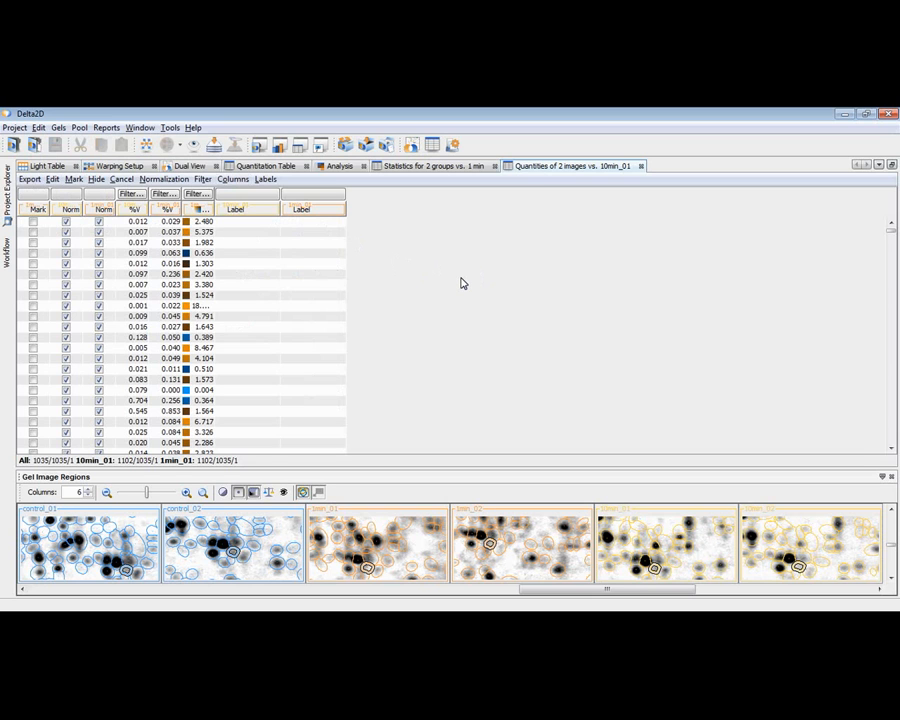
{"action": "key", "text": "alt+Tab"}
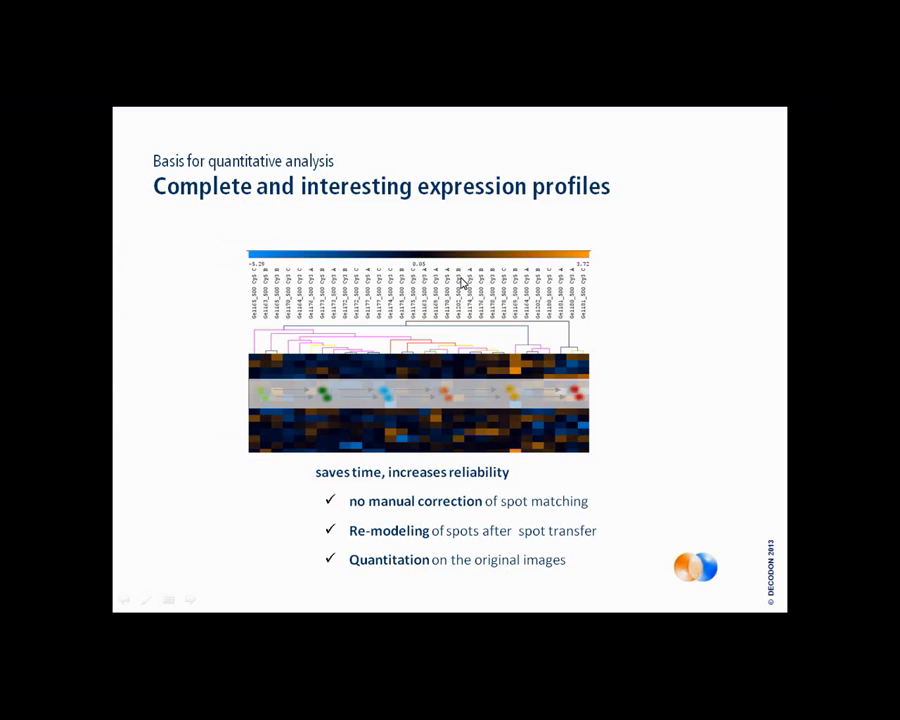